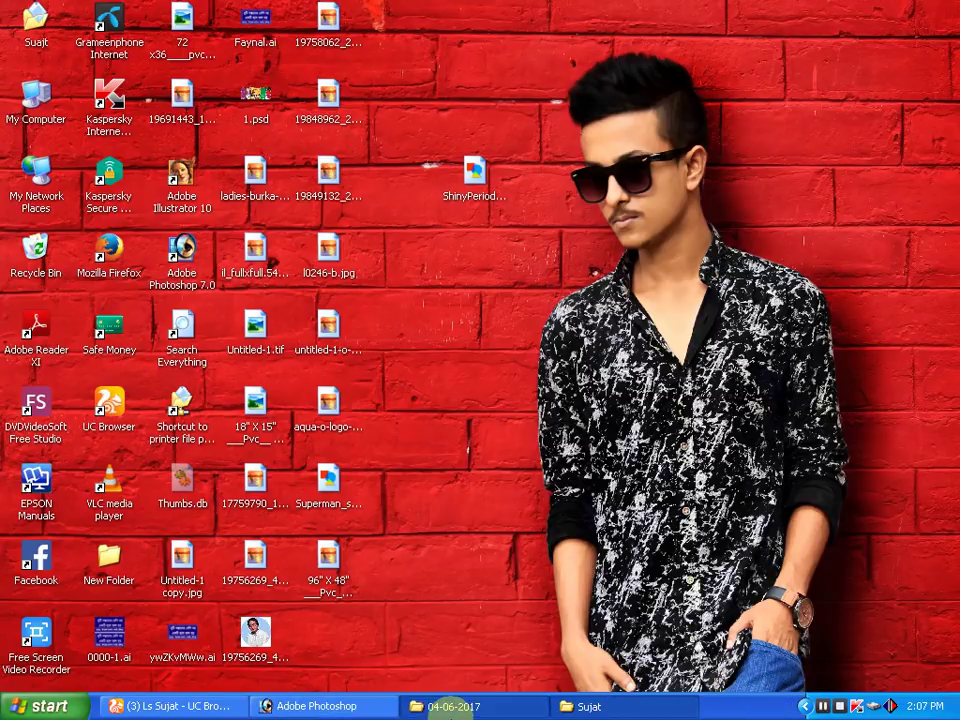
# Return to the 04-06-2017 folder and preview the finished example 444.jpg
pyautogui.click(453, 707)
pyautogui.doubleClick(486, 536)
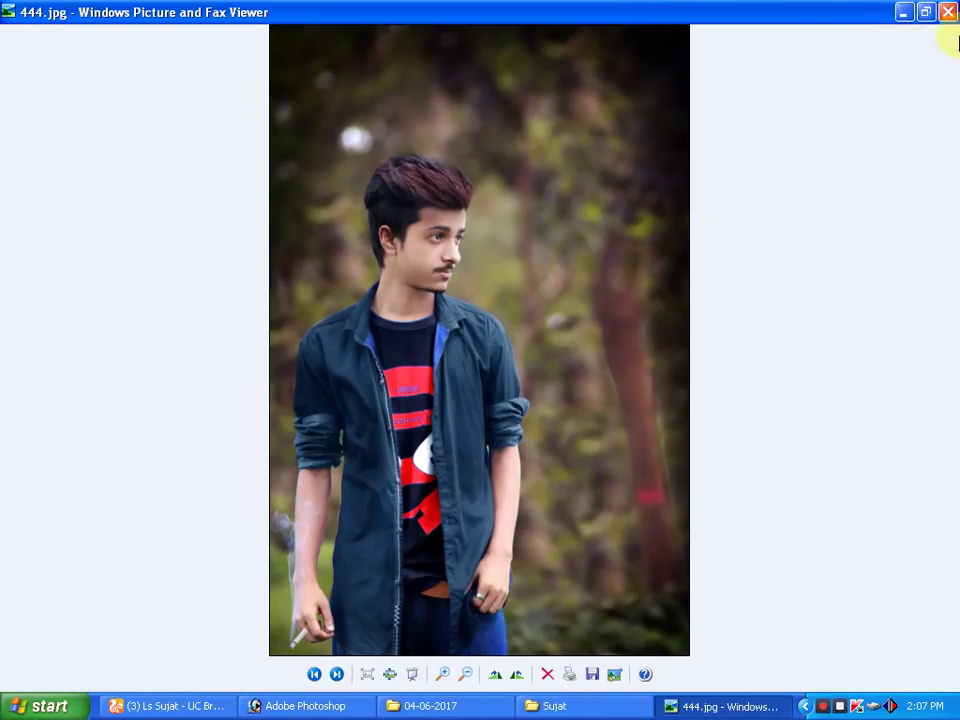
pyautogui.click(952, 10)
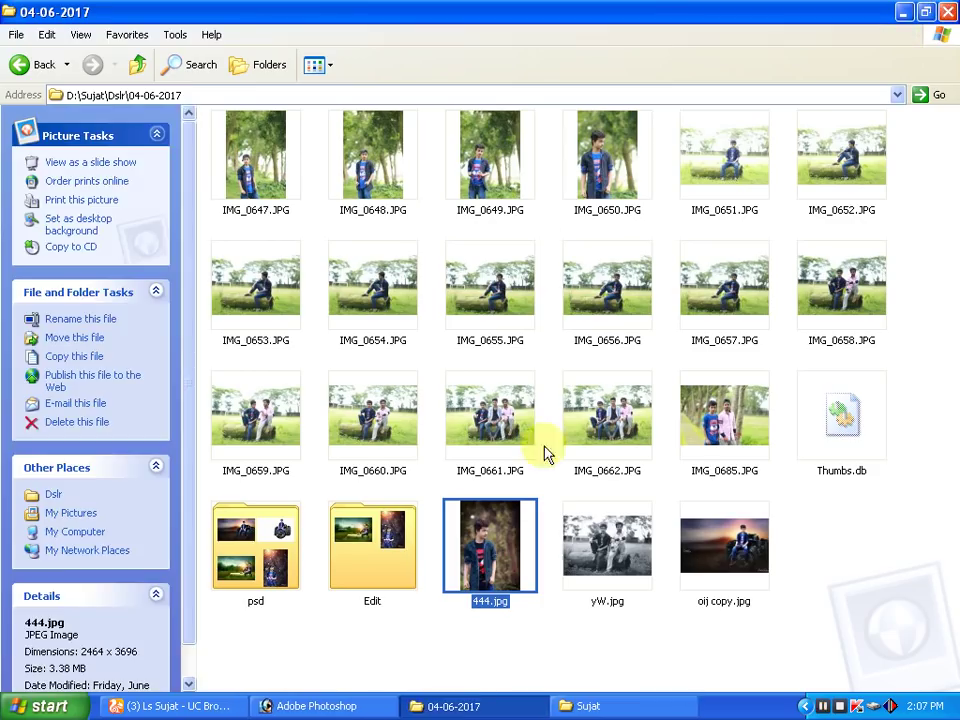
# Browse the Software (D:) drive to the Callocktion Logo folder and preview Untitled-1 copy.jpg
pyautogui.click(45, 706)
pyautogui.click(282, 364)
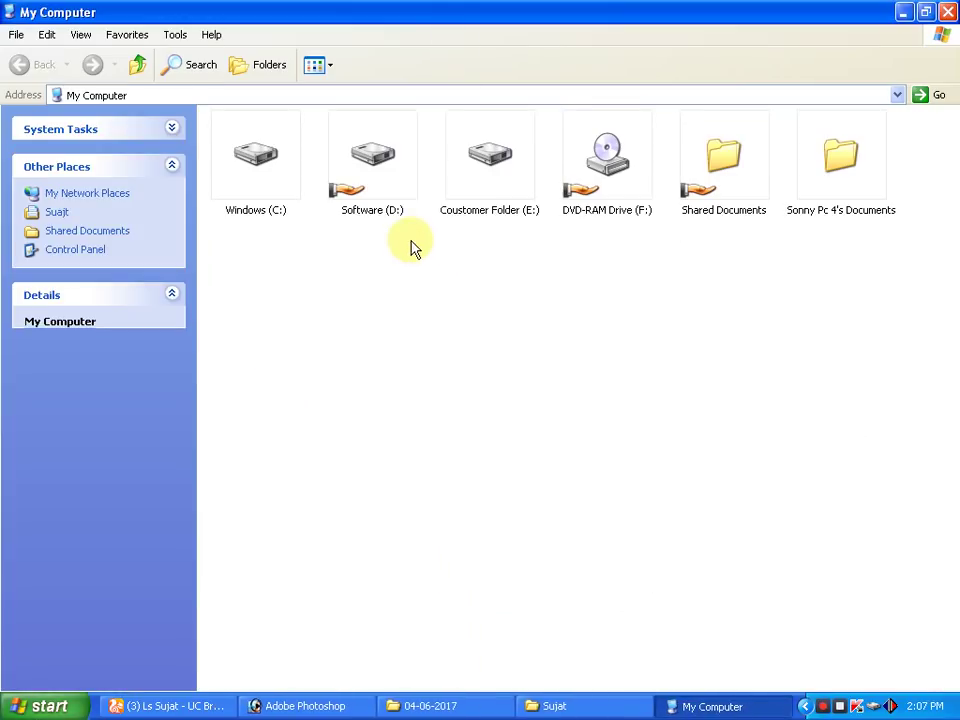
pyautogui.click(397, 178)
pyautogui.doubleClick(397, 178)
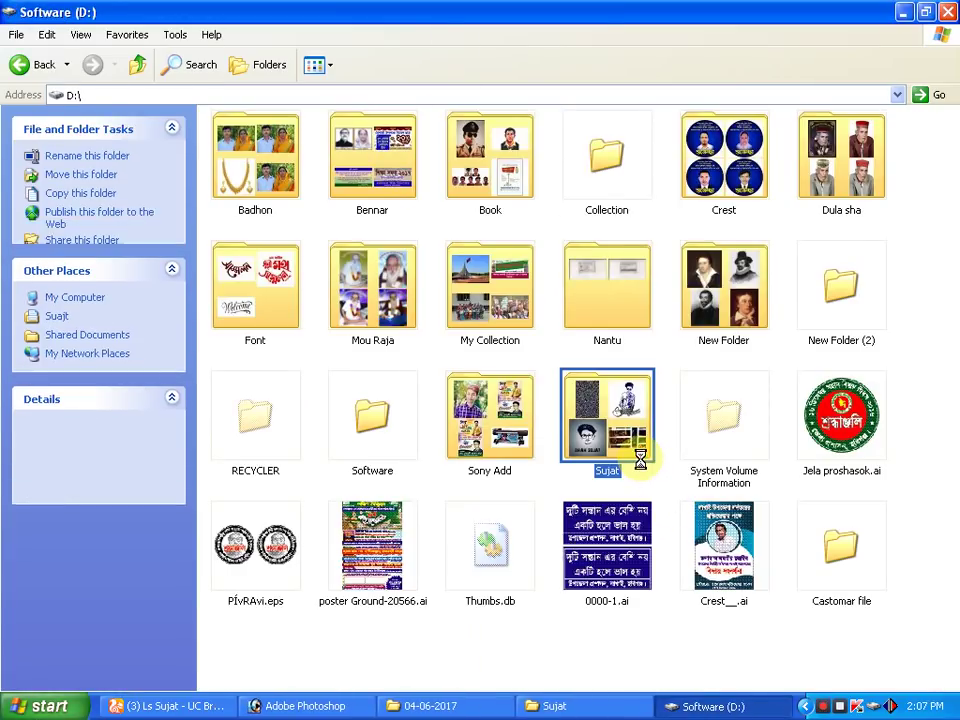
pyautogui.doubleClick(612, 463)
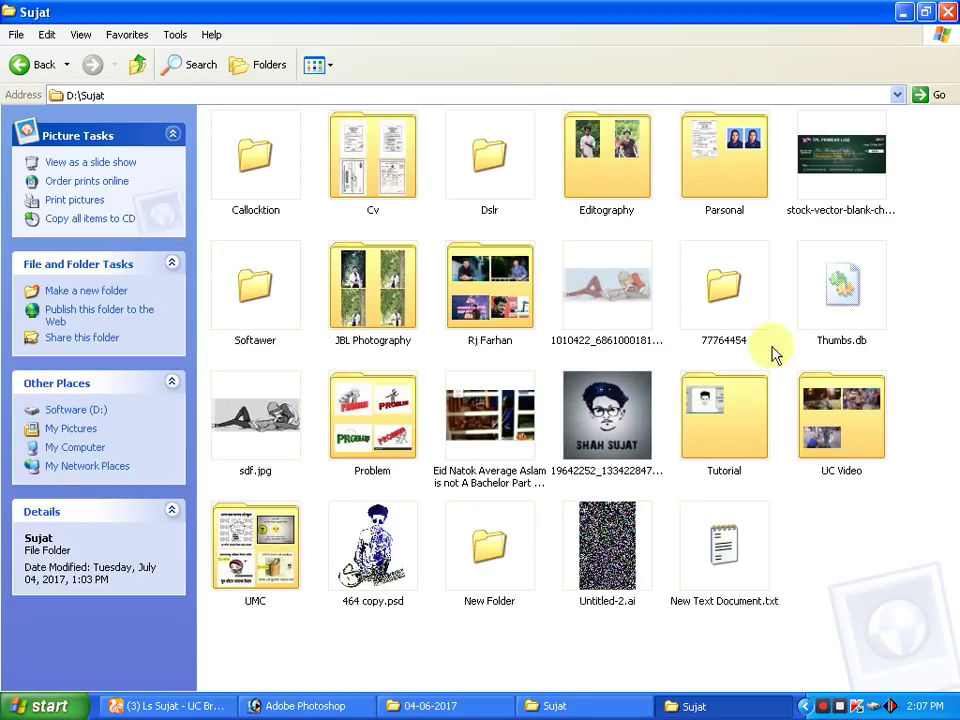
pyautogui.doubleClick(281, 169)
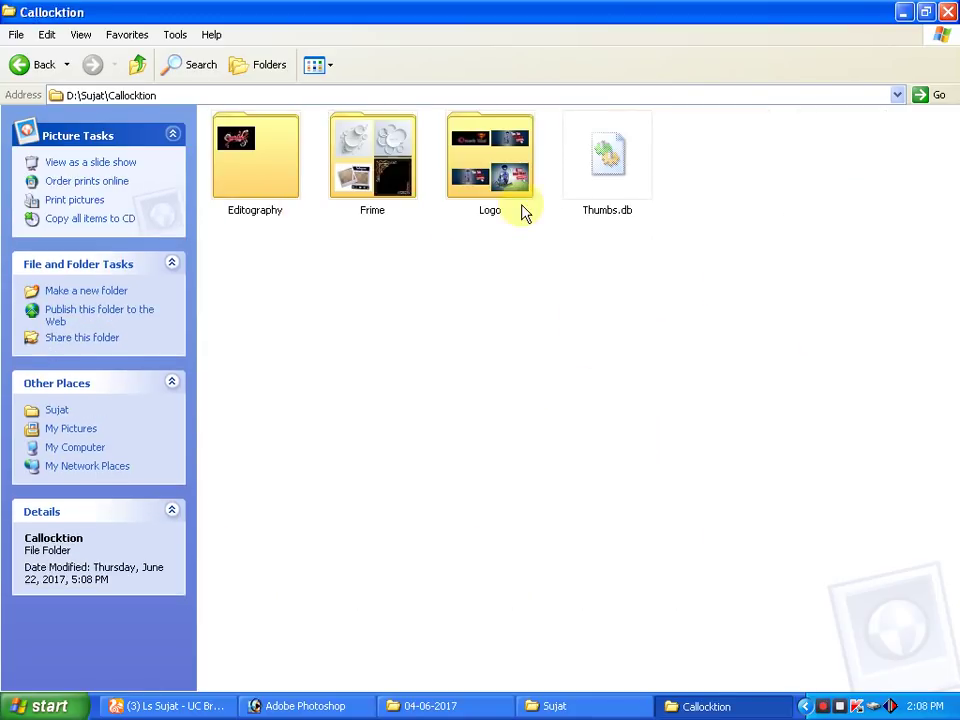
pyautogui.click(519, 210)
pyautogui.doubleClick(519, 210)
pyautogui.doubleClick(362, 418)
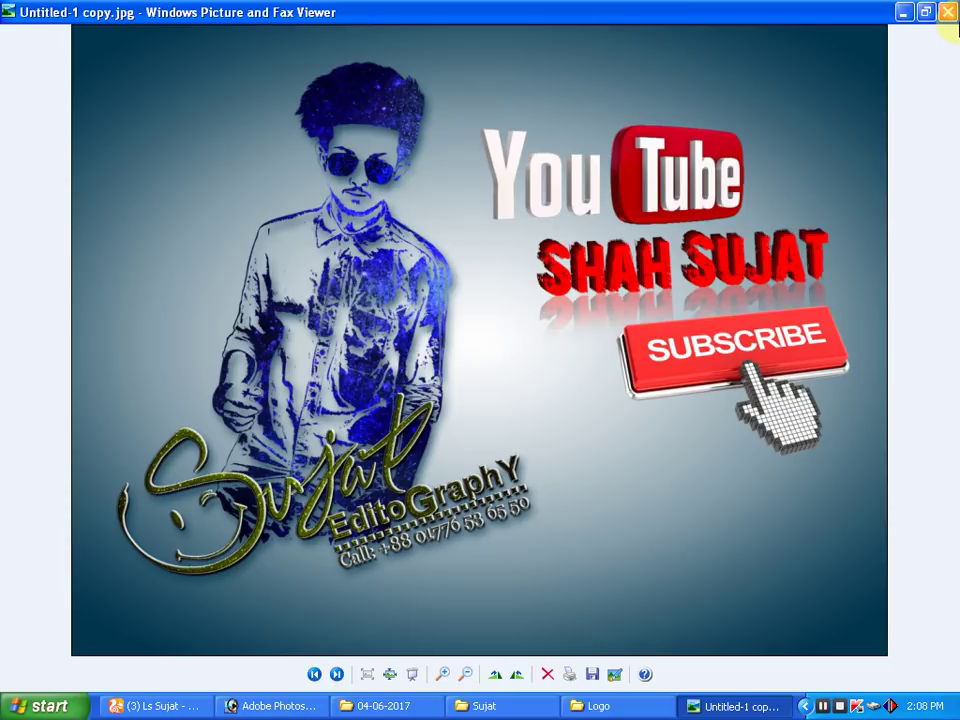
pyautogui.click(948, 12)
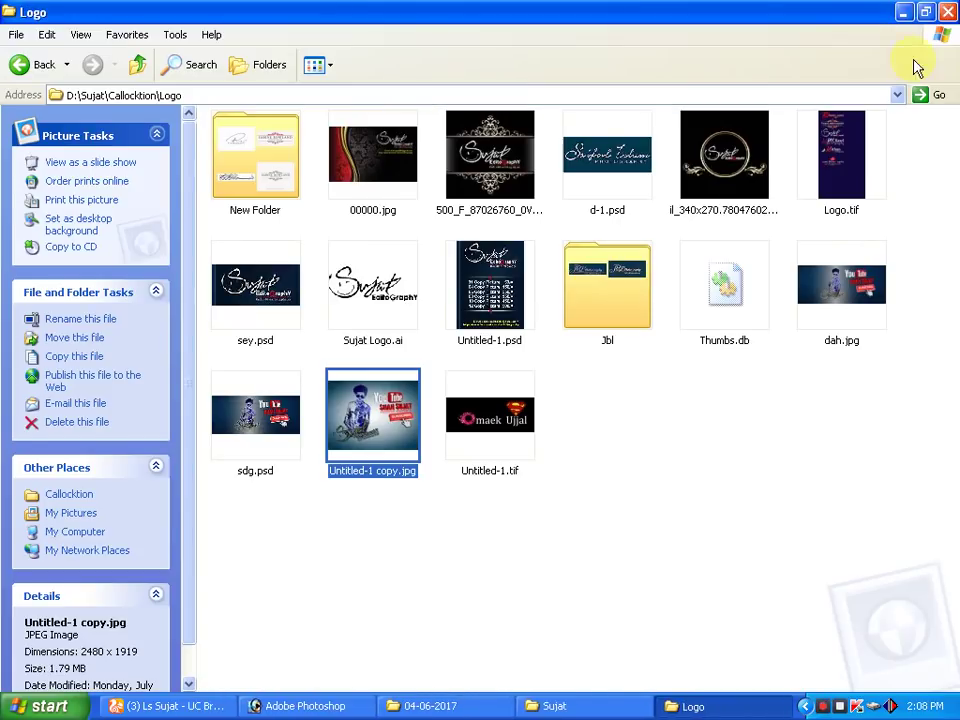
pyautogui.click(948, 12)
# Preview IMG_0650.JPG, then select it together with 444.jpg
pyautogui.doubleClick(573, 170)
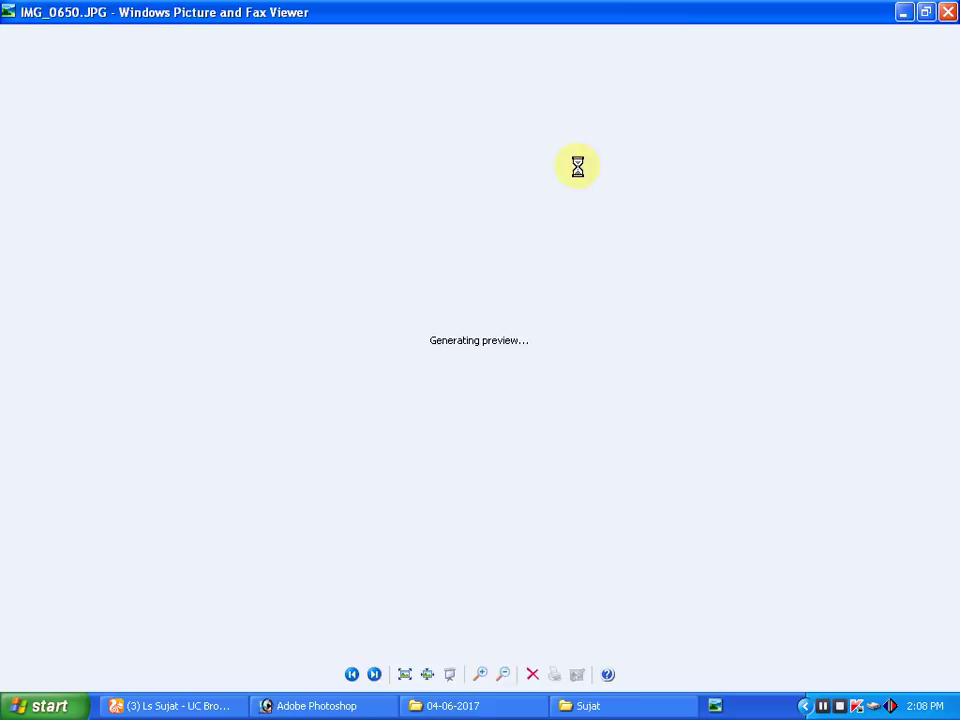
pyautogui.click(948, 12)
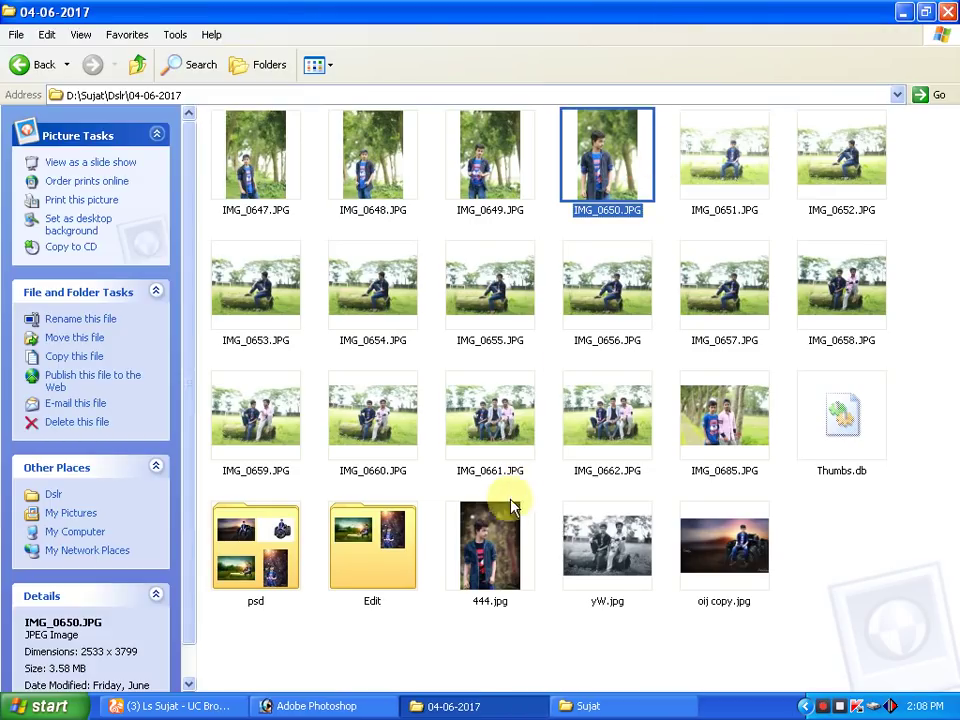
pyautogui.keyDown('ctrl'); pyautogui.click(506, 510); pyautogui.keyUp('ctrl')
# Open both photos in Photoshop, compare them, close 444.jpg and show the panels
pyautogui.moveTo(420, 625); pyautogui.dragTo(337, 547)
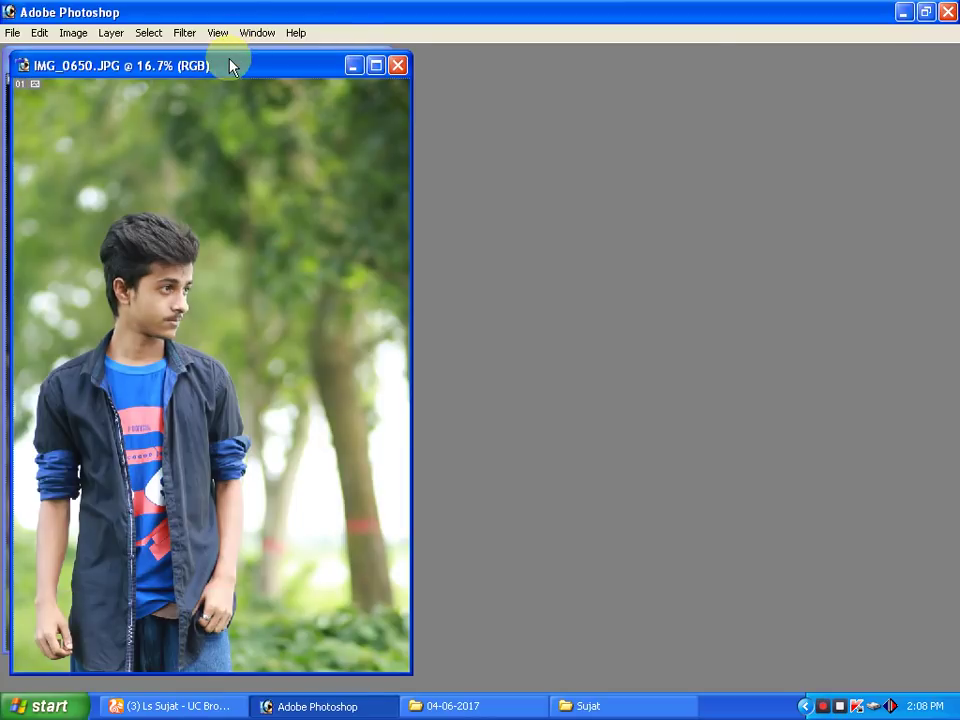
pyautogui.moveTo(222, 65); pyautogui.dragTo(670, 53)
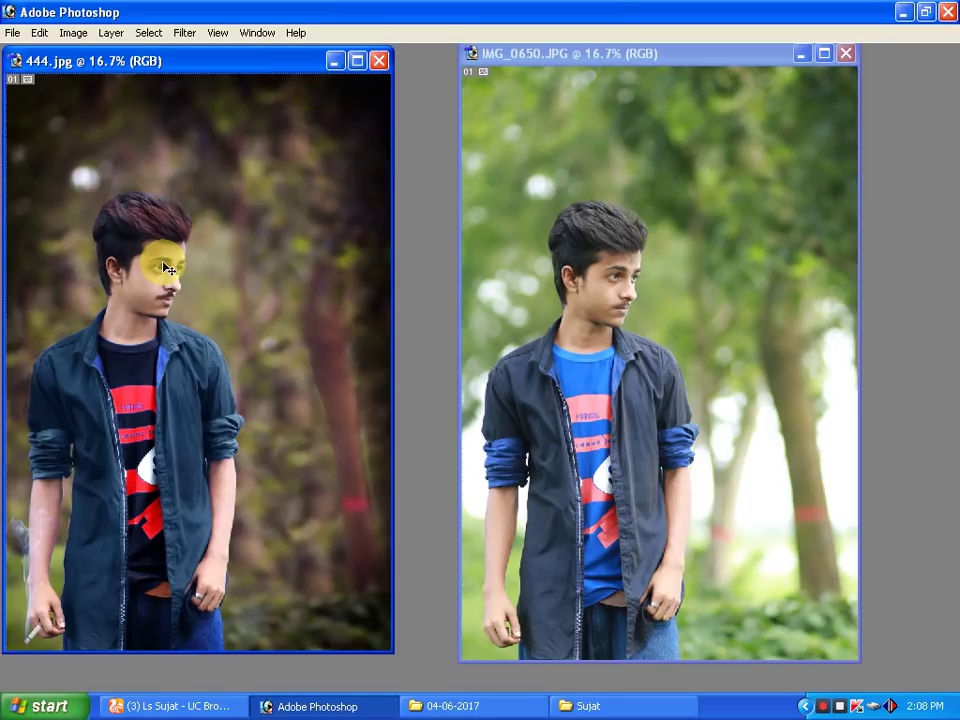
pyautogui.hotkey('ctrl', 'w')
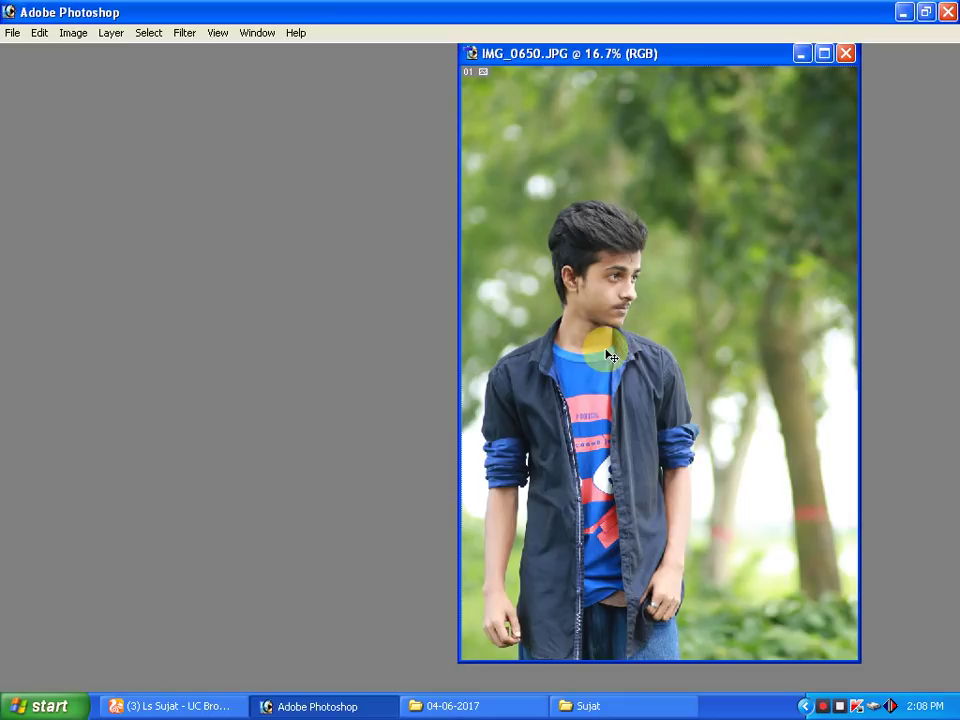
pyautogui.press('Tab')
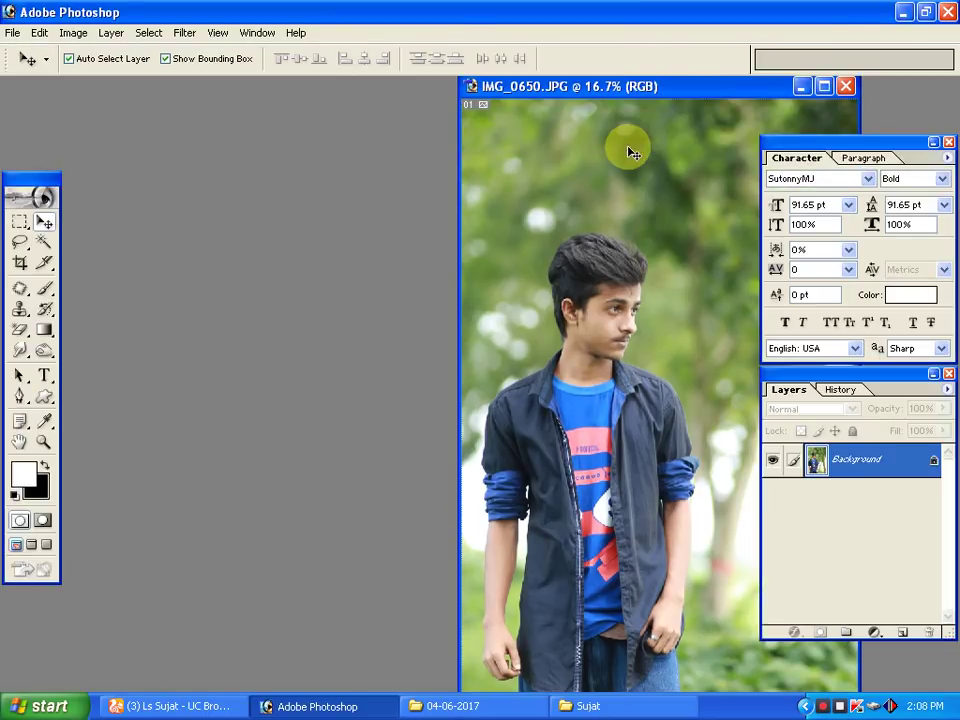
# Show the photo full screen and zoom in close on the boy's cheek and eye
pyautogui.moveTo(653, 100); pyautogui.dragTo(484, 90)
pyautogui.press('f')
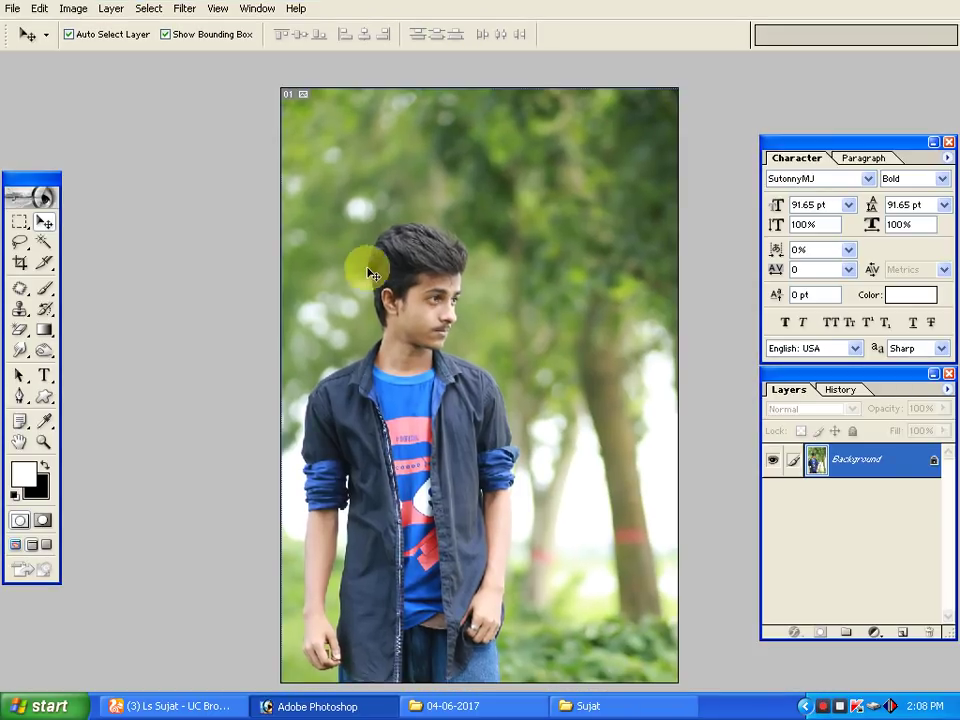
pyautogui.moveTo(376, 254); pyautogui.dragTo(465, 388)
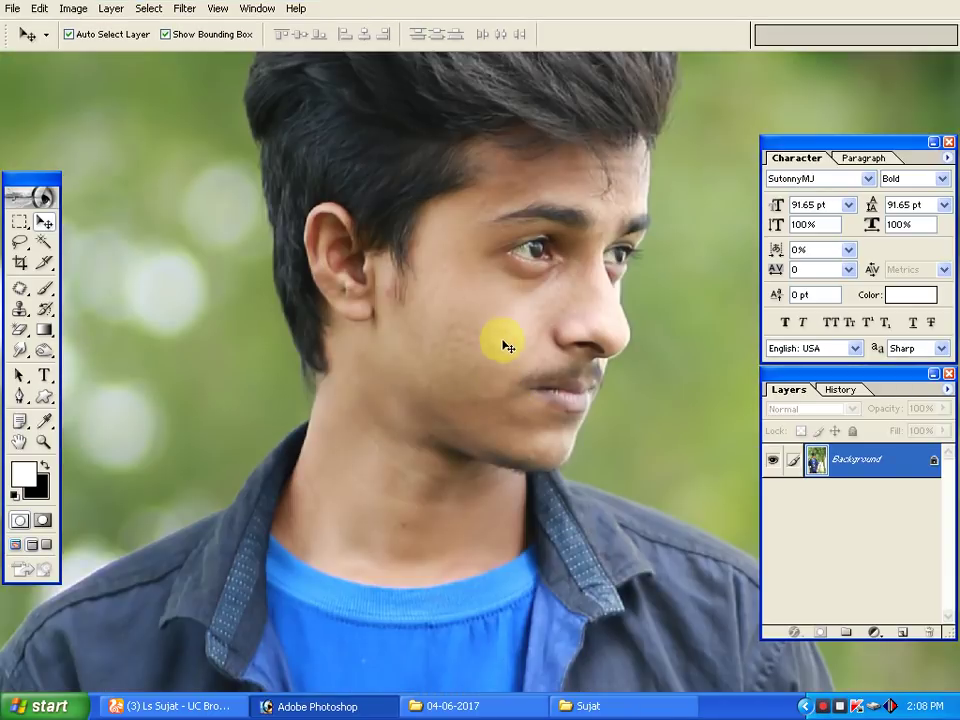
pyautogui.moveTo(305, 224); pyautogui.dragTo(628, 460)
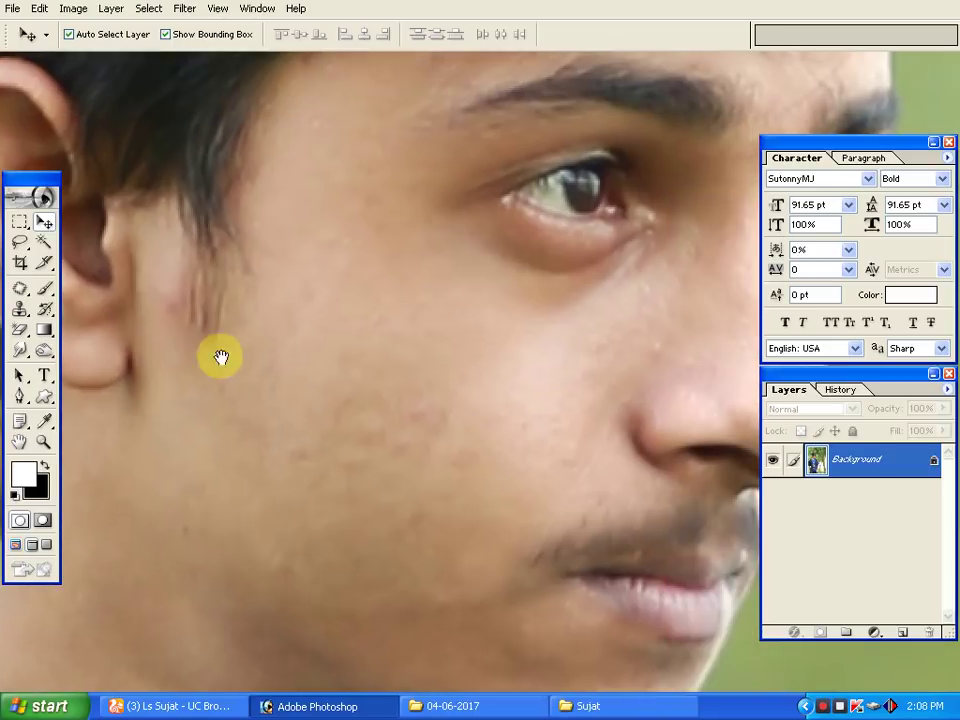
# Set the Clone Stamp to a 69 px brush and sample clean cheek skin as source
pyautogui.click(22, 314)
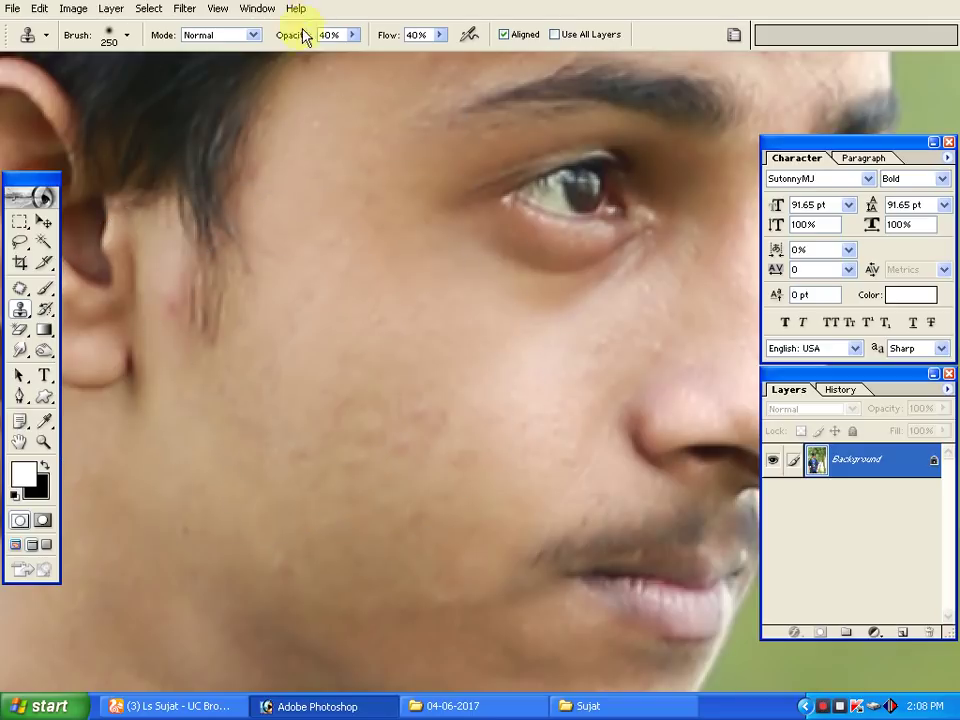
pyautogui.click(127, 36)
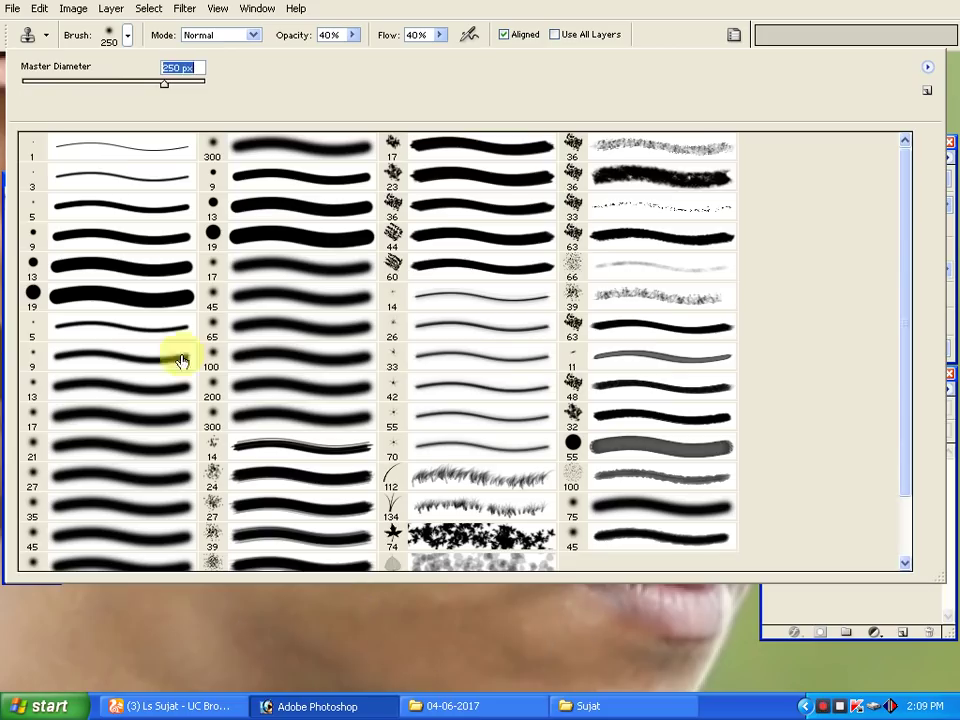
pyautogui.click(392, 574)
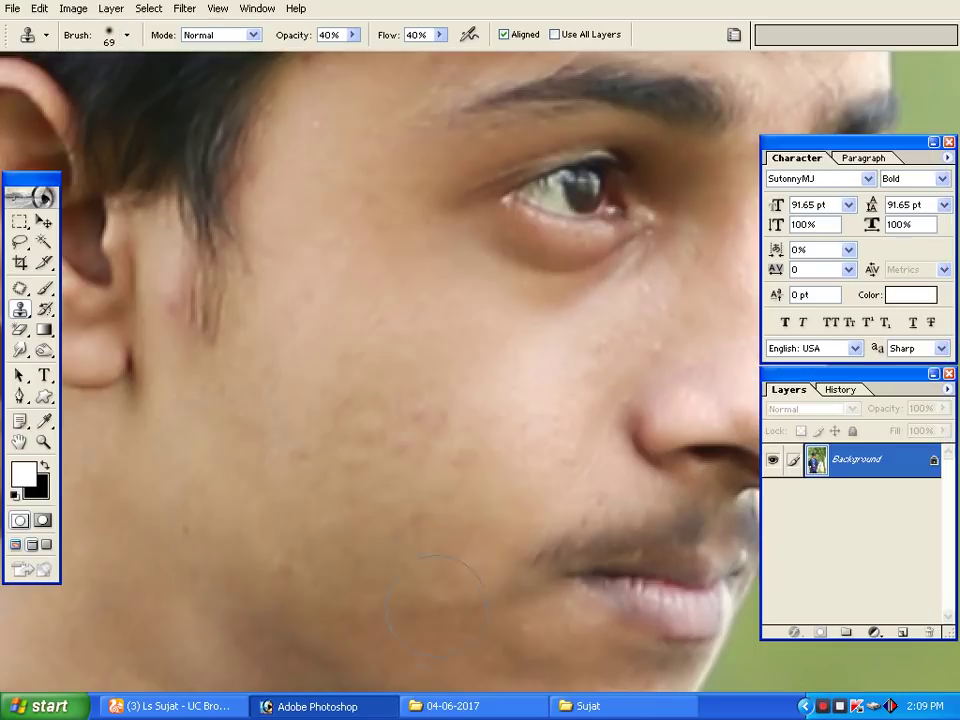
pyautogui.click(422, 456)
pyautogui.click(478, 290)
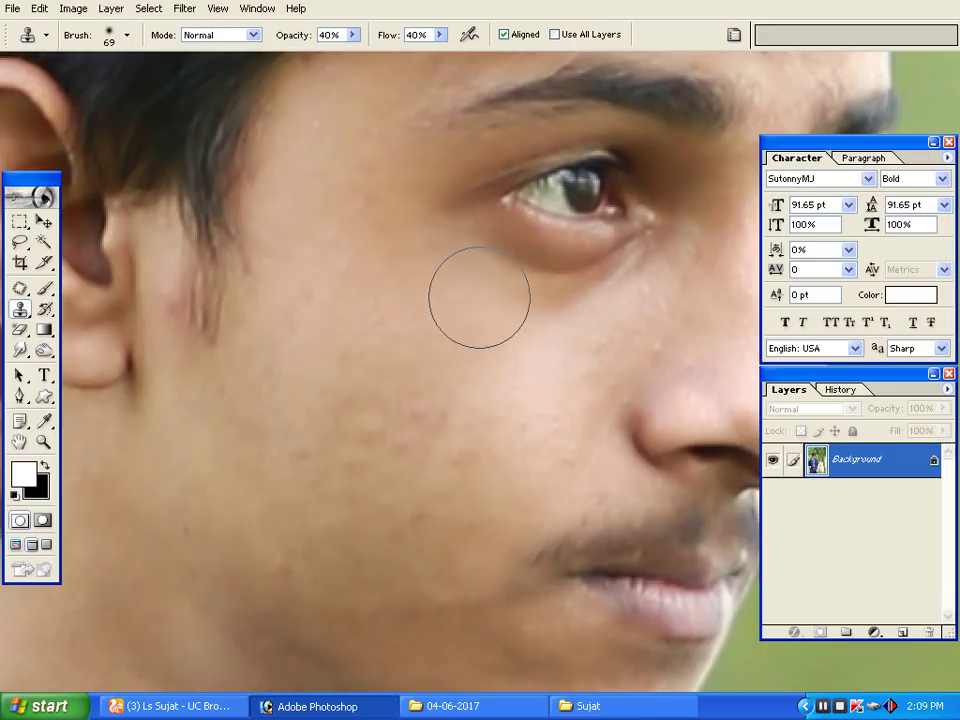
pyautogui.keyDown('alt'); pyautogui.click(381, 319); pyautogui.keyUp('alt')
# Clone clean skin over the cheek blemishes, resampling nearby sources
pyautogui.moveTo(409, 363)
pyautogui.mouseDown()
pyautogui.moveTo(416, 441)
pyautogui.moveTo(452, 448)
pyautogui.moveTo(447, 331)
pyautogui.mouseUp()
pyautogui.keyDown('alt'); pyautogui.click(568, 375); pyautogui.keyUp('alt')
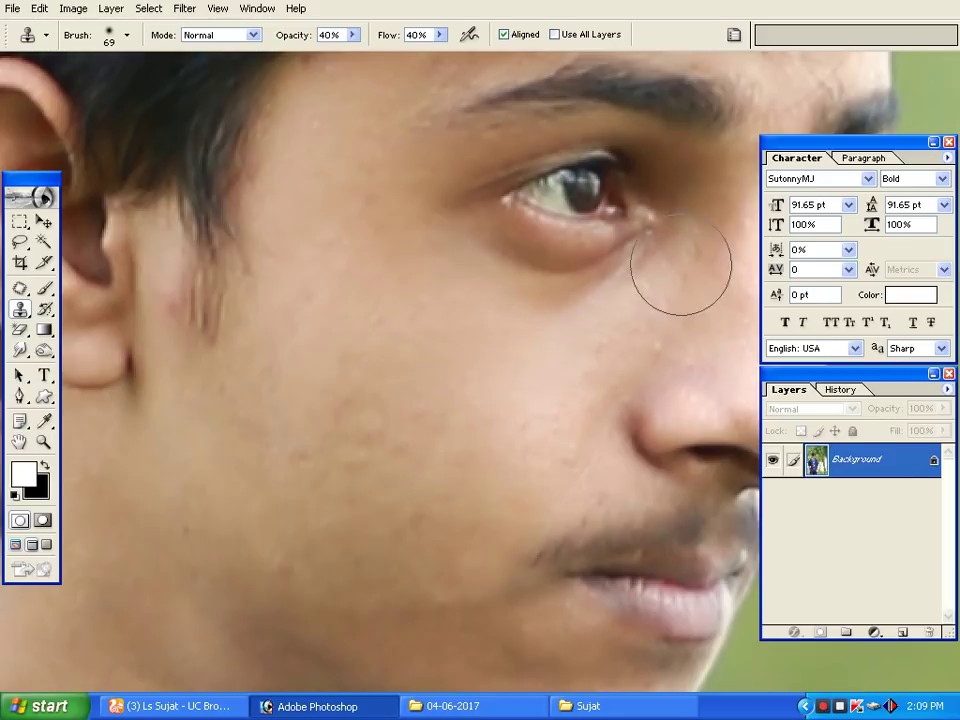
pyautogui.press('Tab')
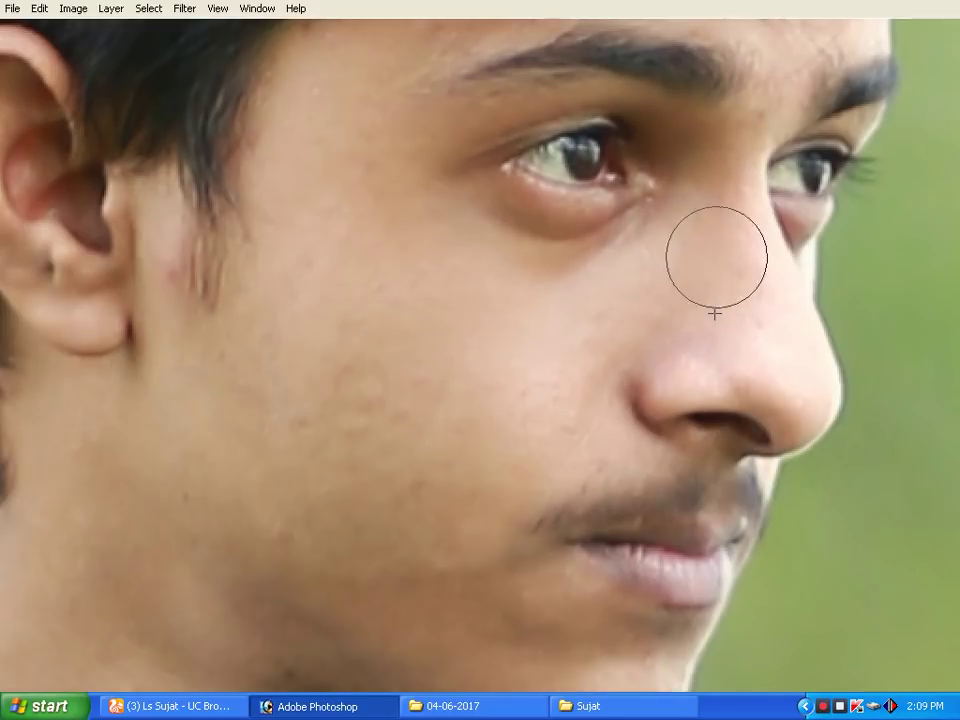
pyautogui.keyDown('alt'); pyautogui.click(587, 328); pyautogui.keyUp('alt')
pyautogui.moveTo(517, 398)
pyautogui.mouseDown()
pyautogui.moveTo(480, 436)
pyautogui.moveTo(345, 334)
pyautogui.mouseUp()
pyautogui.keyDown('alt'); pyautogui.click(345, 317); pyautogui.keyUp('alt')
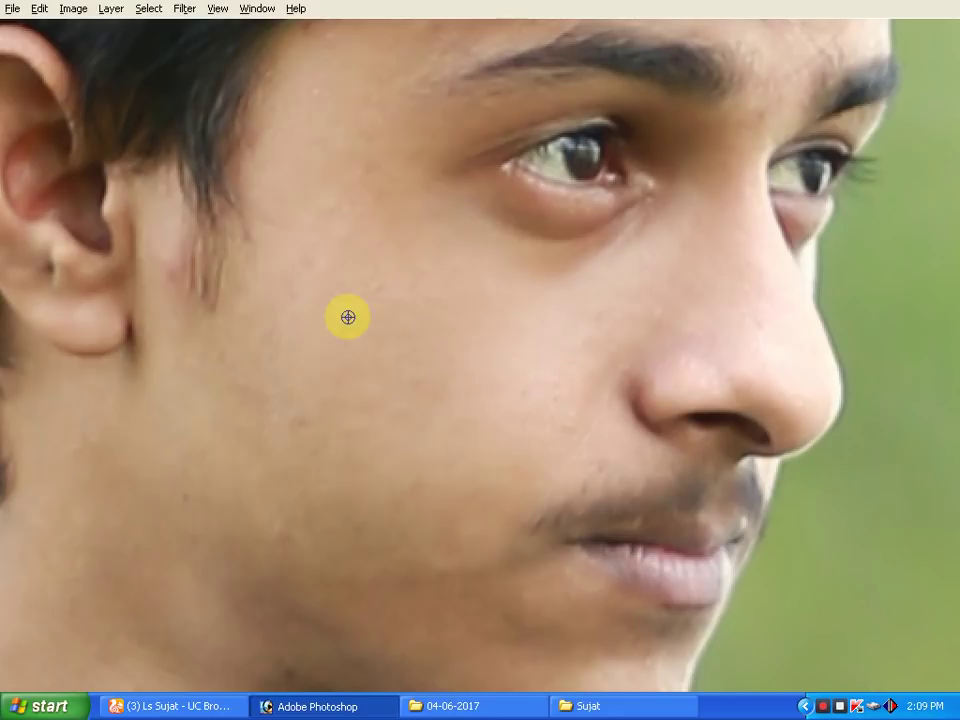
pyautogui.moveTo(341, 394); pyautogui.dragTo(294, 447)
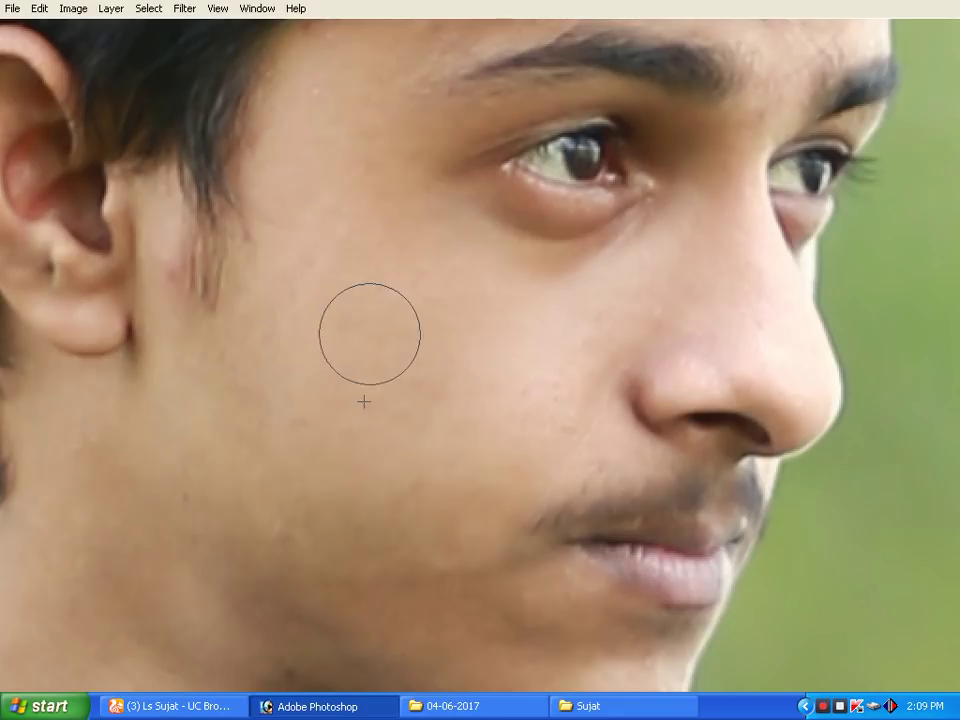
# Bring the chin and neck into view and sample clean neck skin
pyautogui.moveTo(370, 466); pyautogui.dragTo(371, 246)
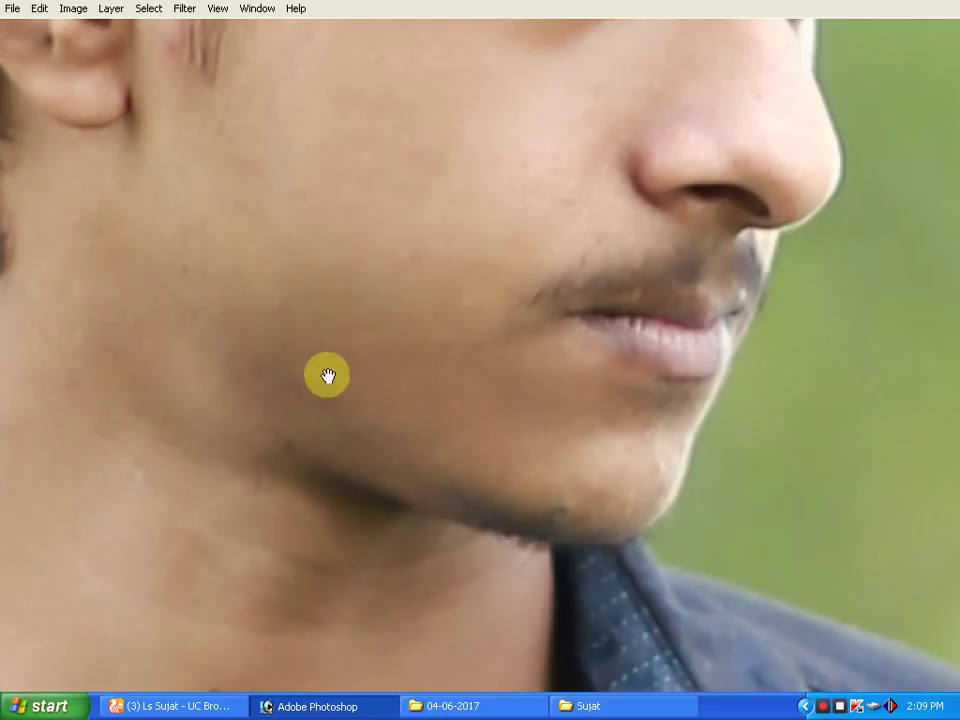
pyautogui.moveTo(326, 377); pyautogui.dragTo(436, 217)
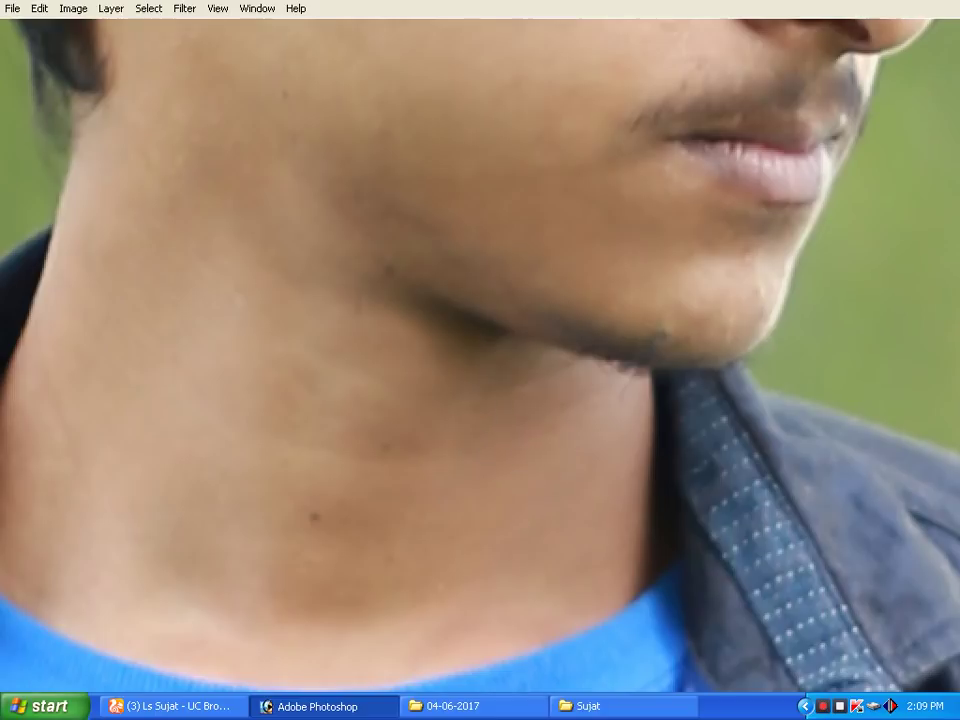
pyautogui.moveTo(391, 502); pyautogui.dragTo(491, 467)
pyautogui.keyDown('alt'); pyautogui.click(281, 341); pyautogui.keyUp('alt')
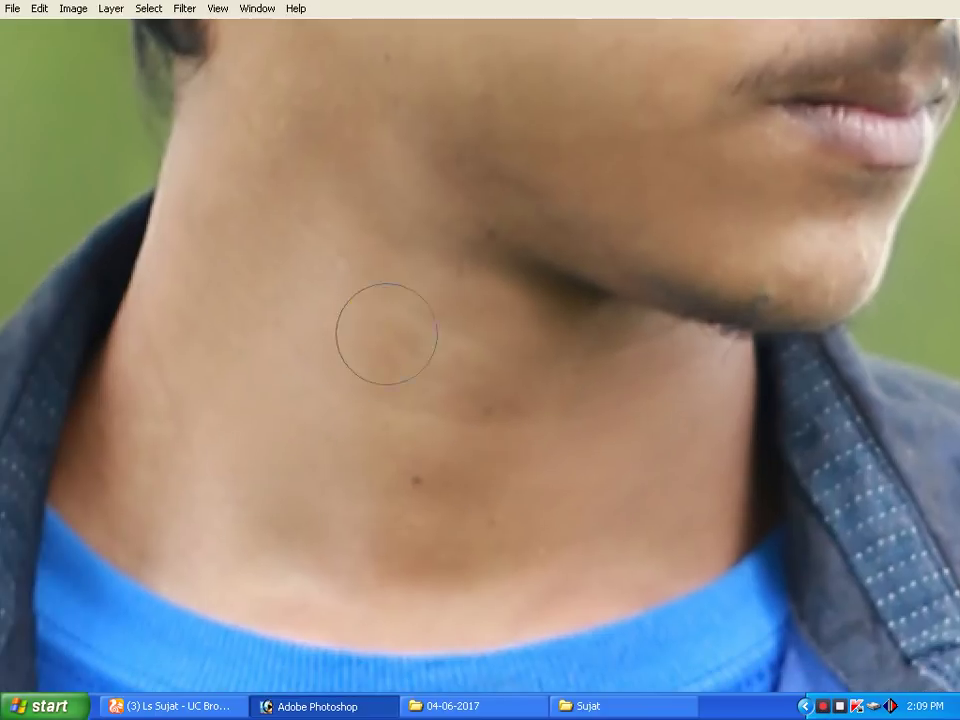
# Clone clean forehead skin over the stray hair strand above the eyebrows
pyautogui.moveTo(413, 273); pyautogui.dragTo(403, 523)
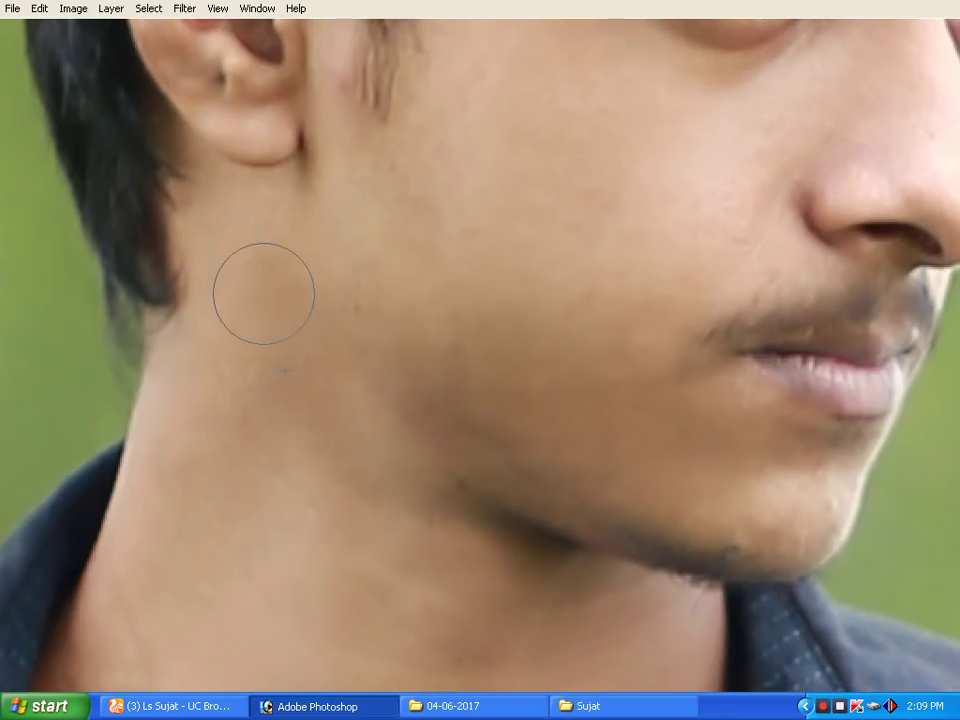
pyautogui.moveTo(356, 349); pyautogui.dragTo(332, 347)
pyautogui.keyDown('alt'); pyautogui.click(377, 311); pyautogui.keyUp('alt')
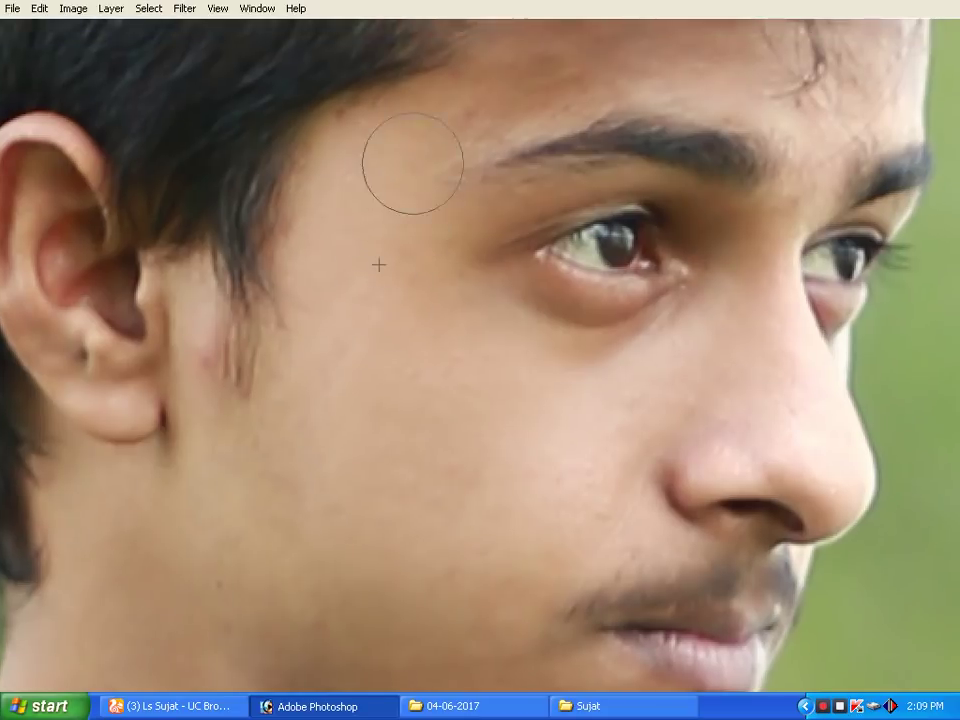
pyautogui.moveTo(354, 189); pyautogui.dragTo(234, 469)
pyautogui.keyDown('alt'); pyautogui.click(561, 321); pyautogui.keyUp('alt')
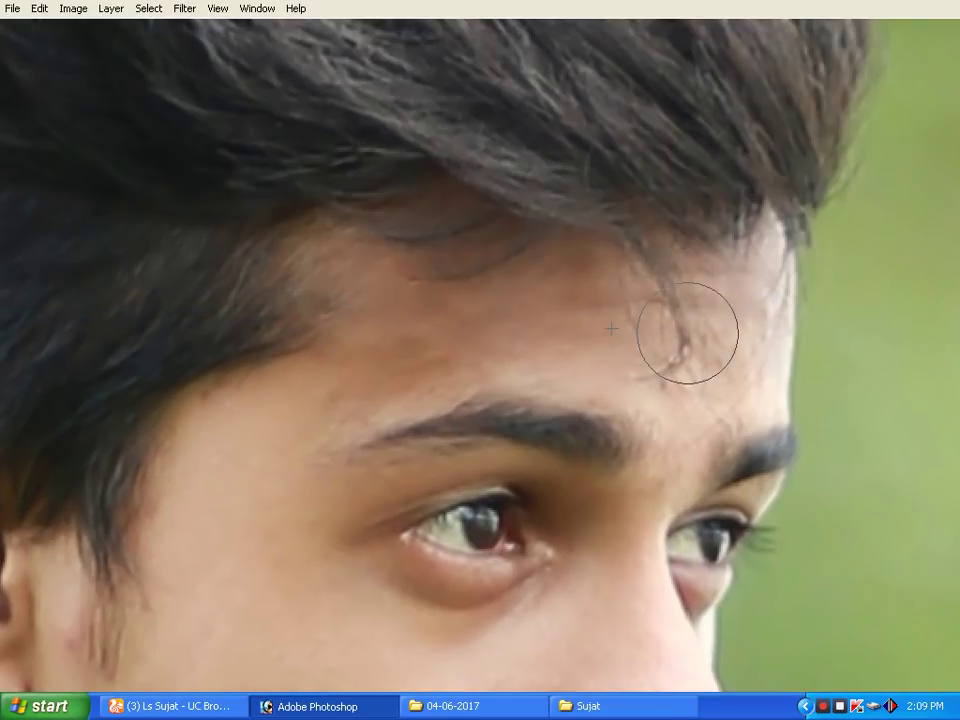
pyautogui.moveTo(626, 332); pyautogui.dragTo(630, 321)
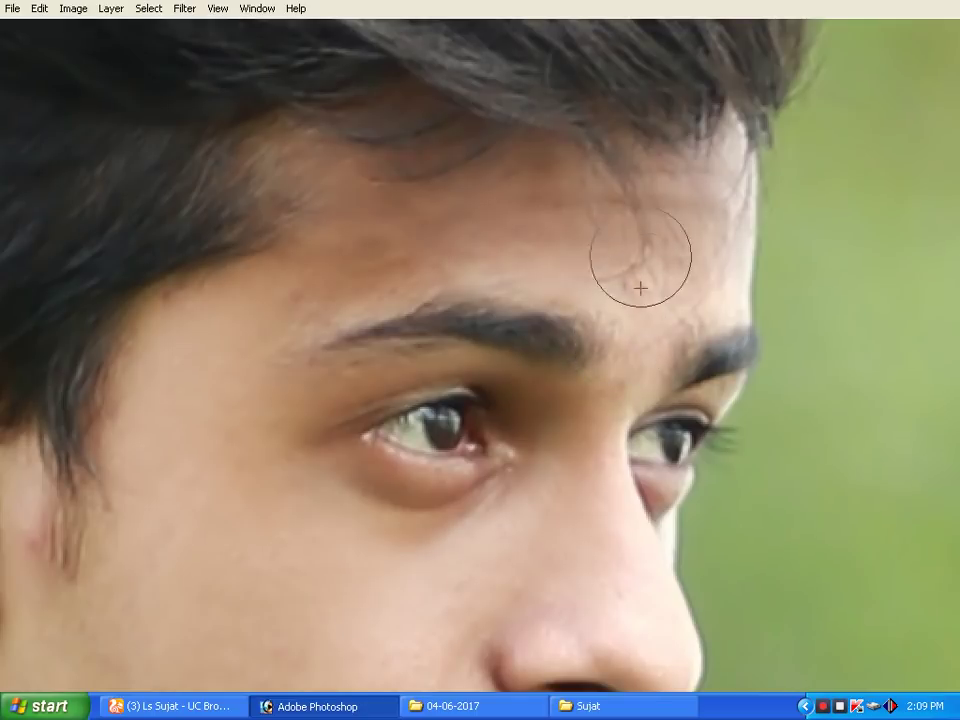
pyautogui.click(647, 229)
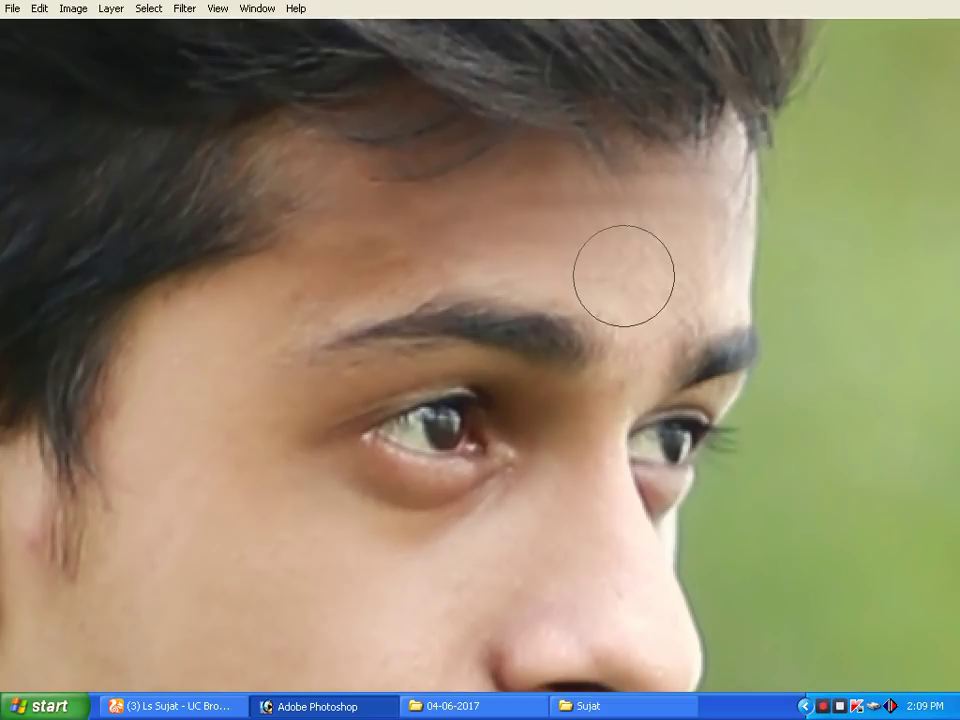
# Retouch the remaining spots across the forehead and near the hairline
pyautogui.click(657, 234)
pyautogui.click(666, 238)
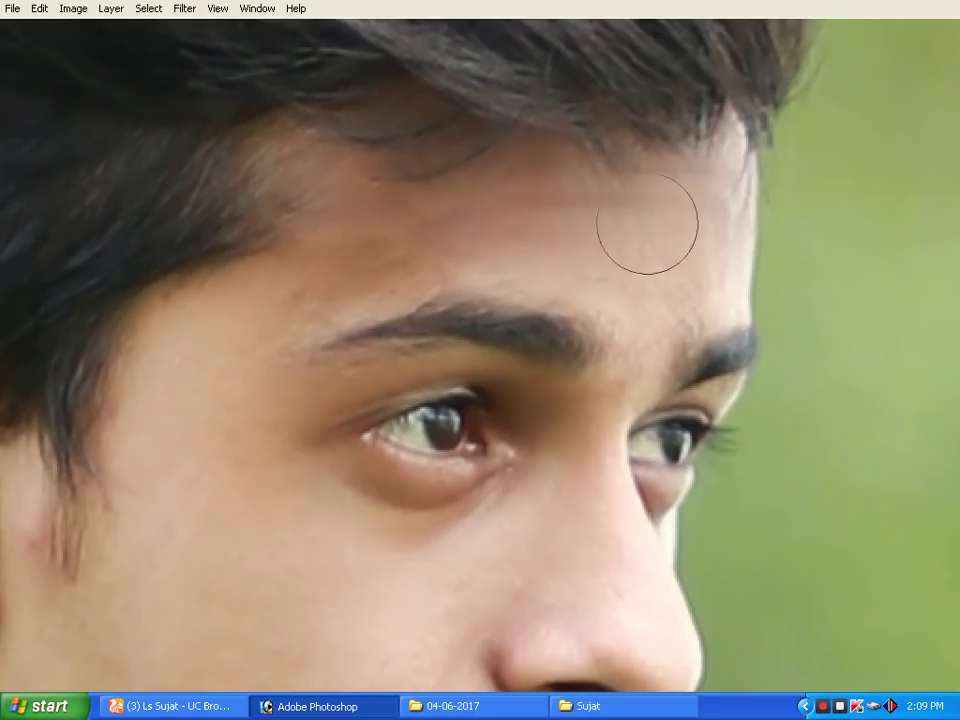
pyautogui.click(450, 246)
pyautogui.moveTo(358, 262); pyautogui.dragTo(428, 258)
pyautogui.click(255, 323)
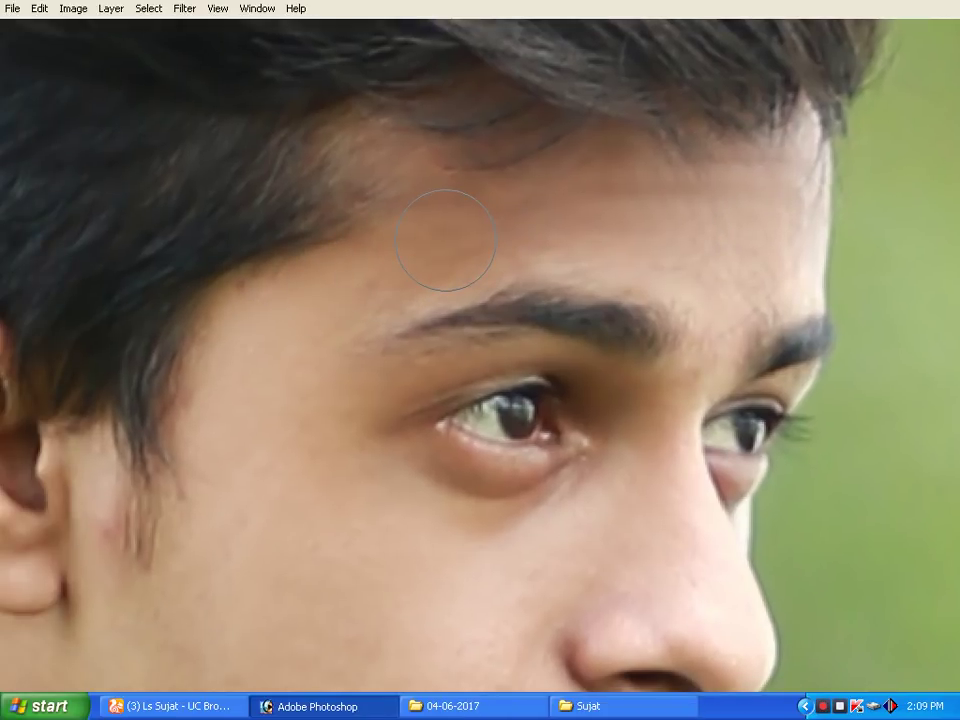
pyautogui.click(371, 283)
pyautogui.click(324, 317)
# Clone clean skin over the cheek and chin, using a smaller brush near the mustache
pyautogui.moveTo(302, 450); pyautogui.dragTo(455, 288)
pyautogui.keyDown('alt'); pyautogui.click(369, 296); pyautogui.keyUp('alt')
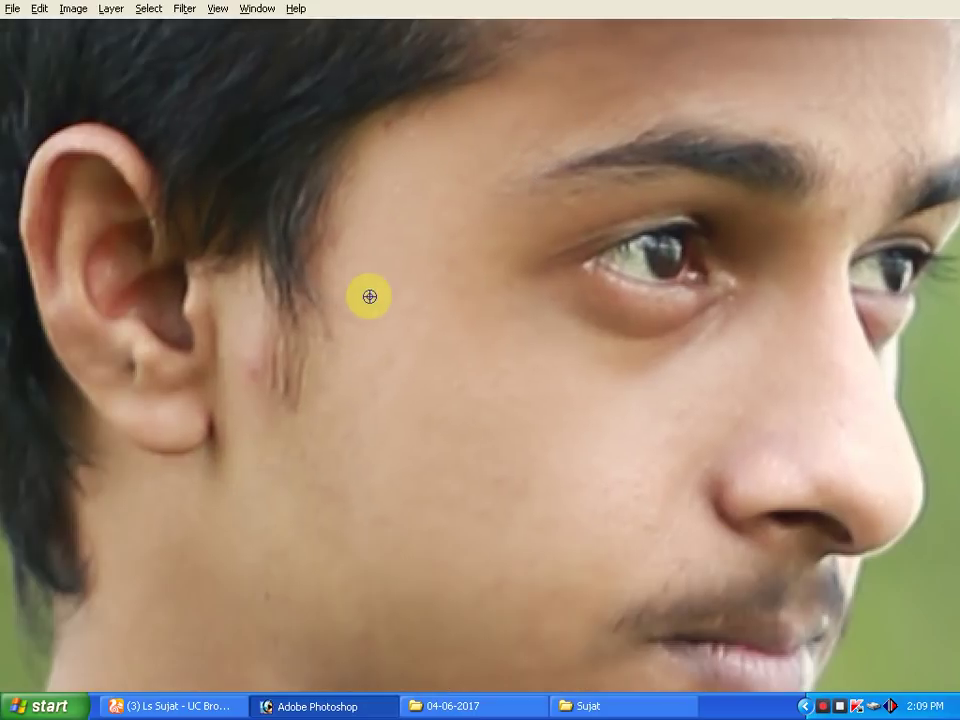
pyautogui.scroll(-5, 331, 433)
pyautogui.keyDown('alt'); pyautogui.click(330, 319); pyautogui.keyUp('alt')
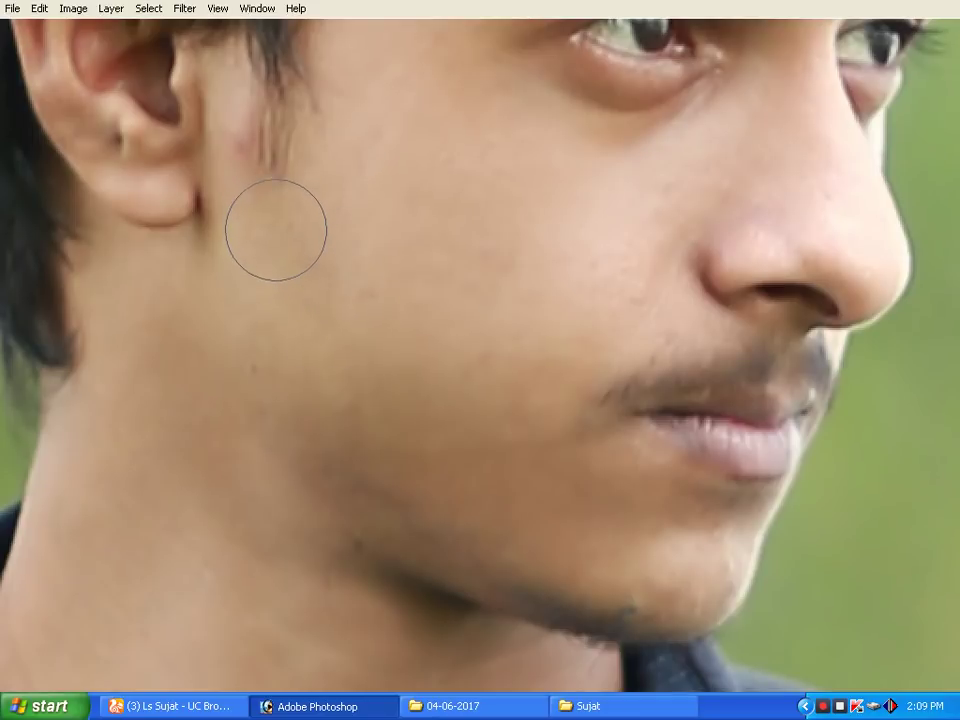
pyautogui.moveTo(340, 300); pyautogui.dragTo(347, 188)
pyautogui.keyDown('alt'); pyautogui.click(553, 246); pyautogui.keyUp('alt')
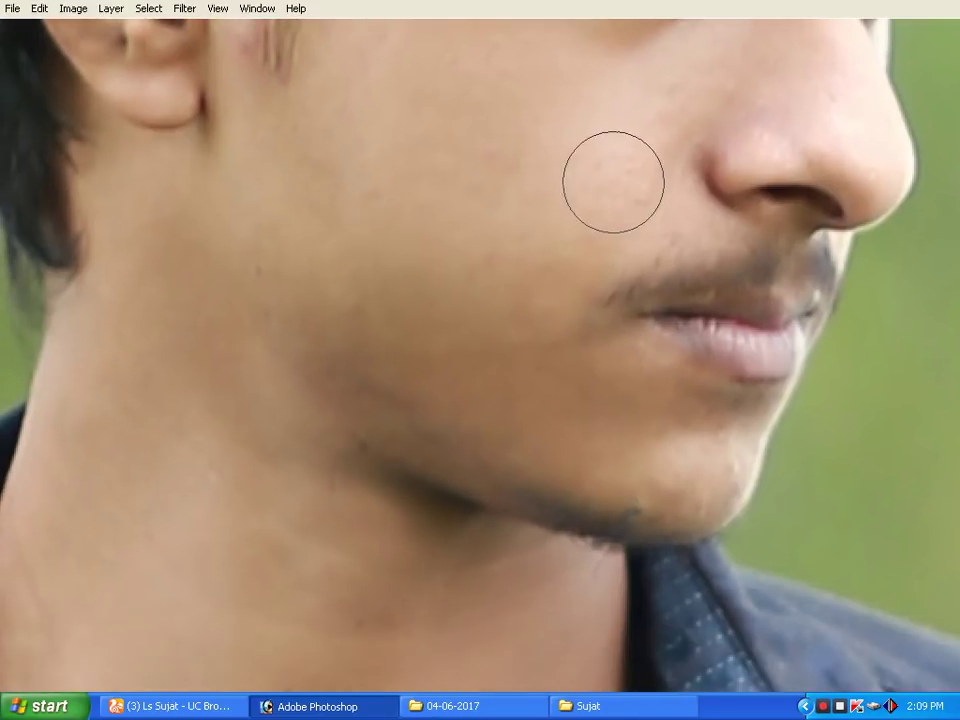
pyautogui.press('[')
pyautogui.press('[')
pyautogui.press('[')
pyautogui.press('[')
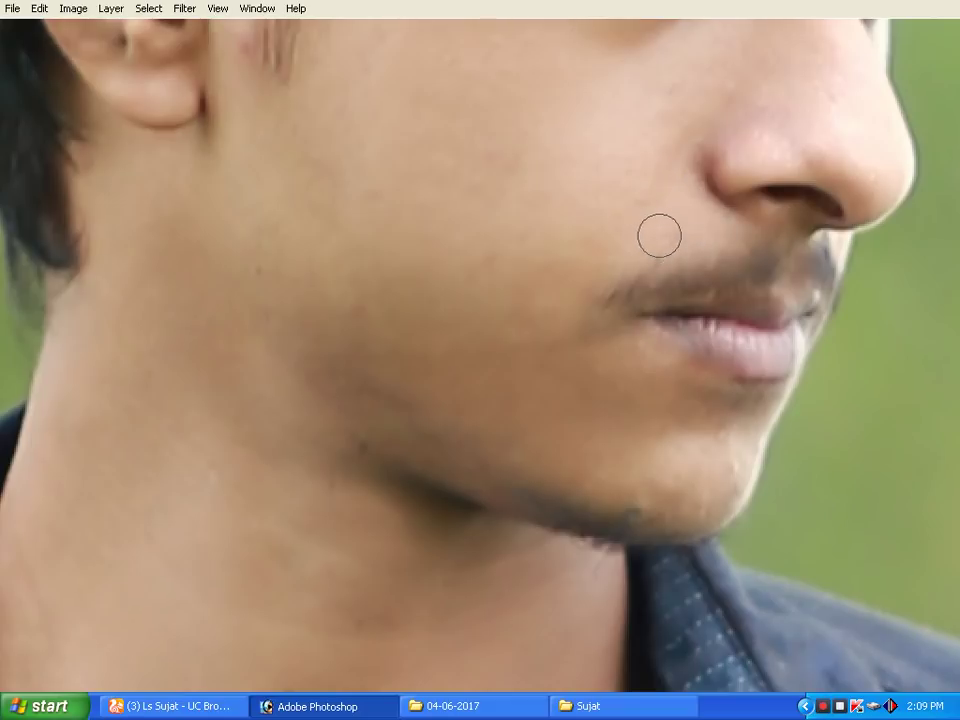
pyautogui.moveTo(600, 440); pyautogui.dragTo(645, 341)
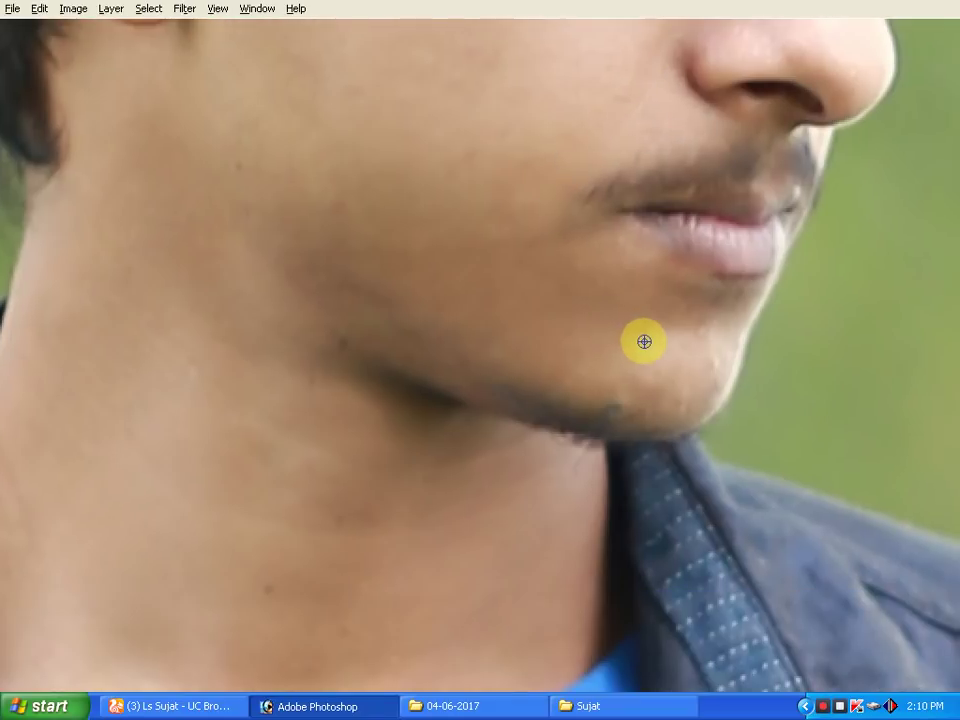
pyautogui.keyDown('alt'); pyautogui.click(660, 369); pyautogui.keyUp('alt')
pyautogui.moveTo(664, 240); pyautogui.dragTo(629, 345)
# Burn the jawline shadow with a 40 px Midtones brush at 50% exposure, then zoom out
pyautogui.press('Tab')
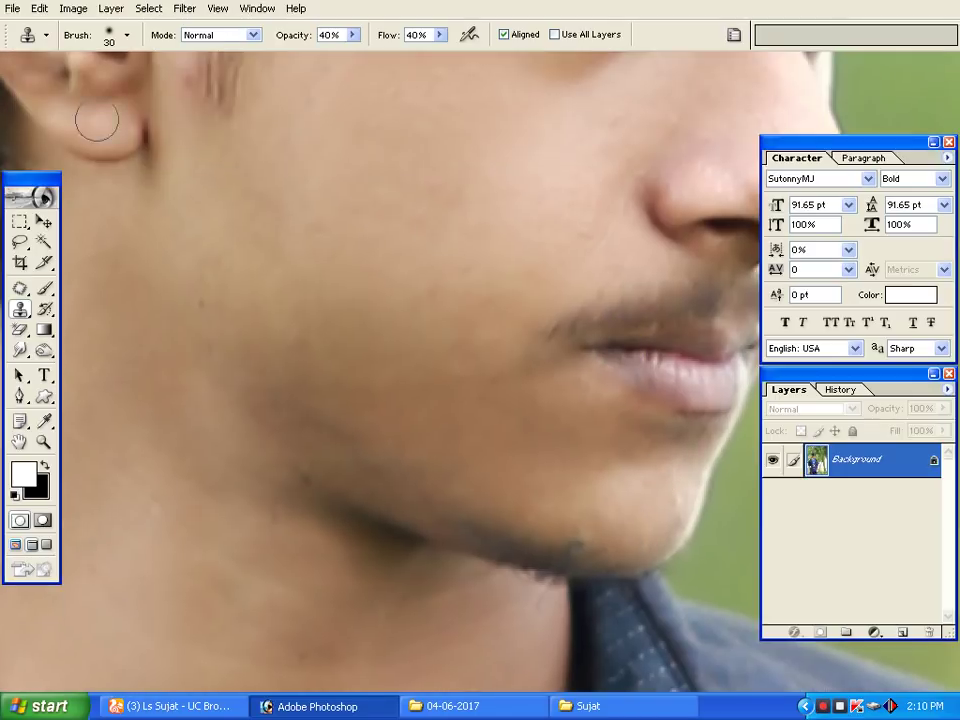
pyautogui.click(42, 347)
pyautogui.press('Tab')
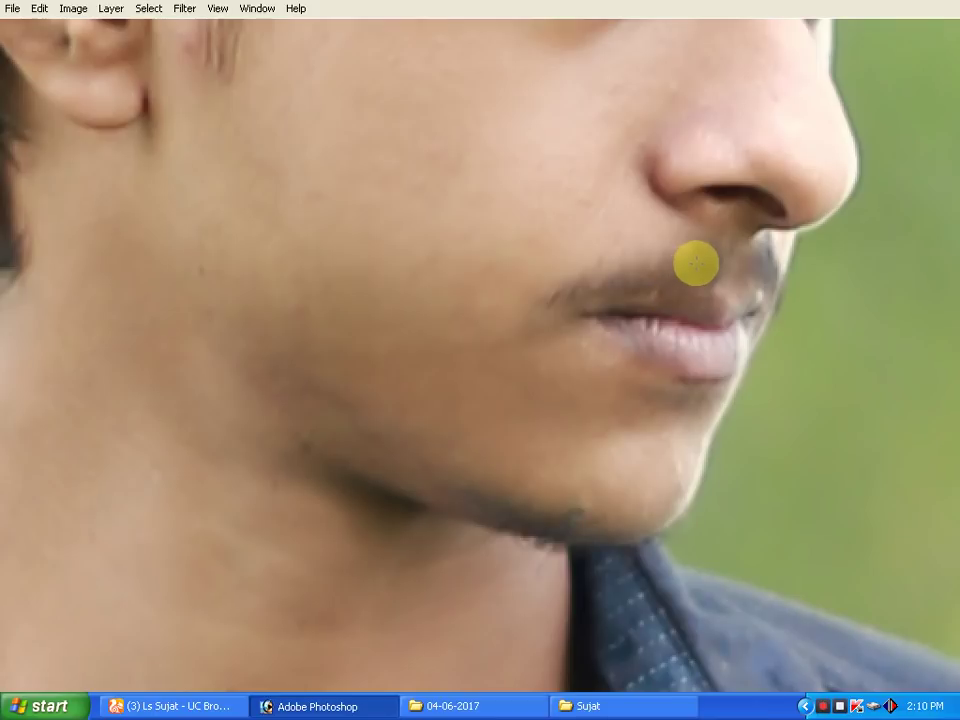
pyautogui.press('[')
pyautogui.press('[')
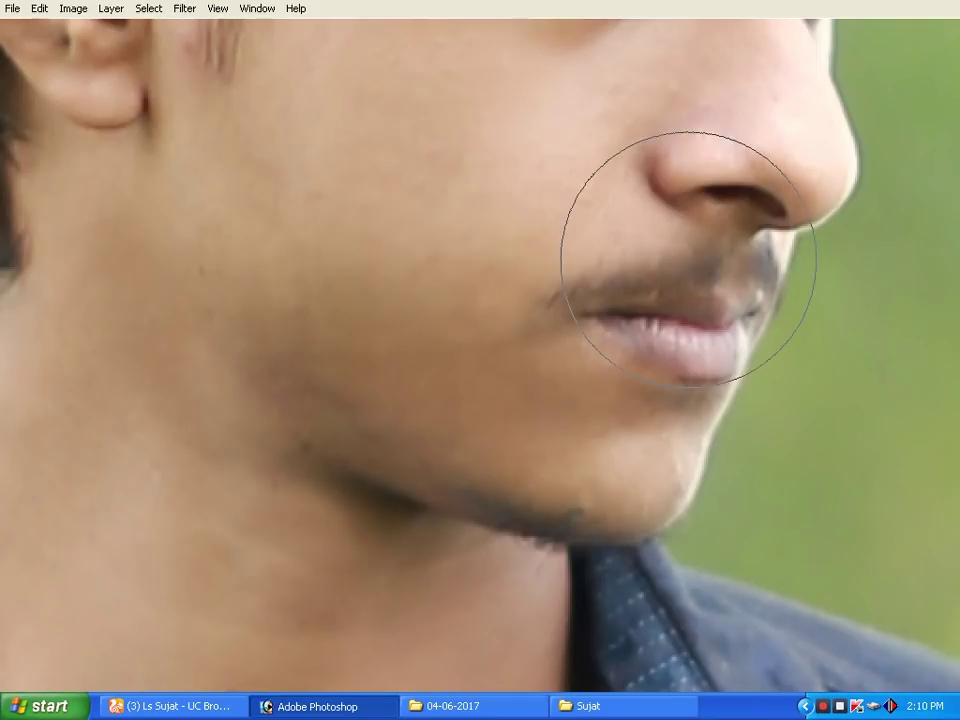
pyautogui.press('[')
pyautogui.press('[')
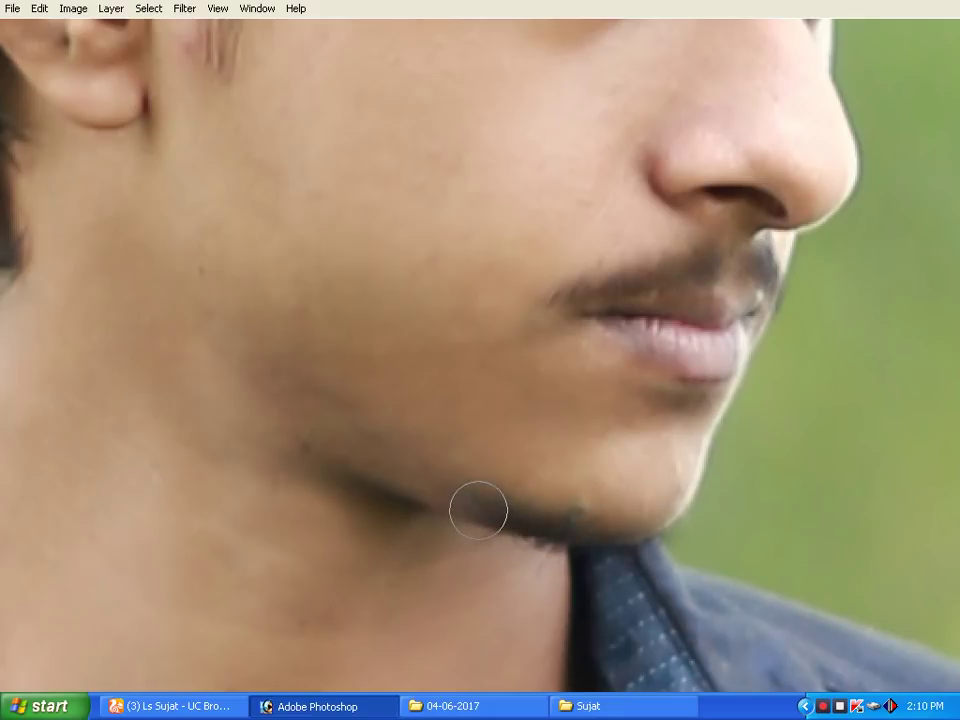
pyautogui.moveTo(506, 520)
pyautogui.mouseDown()
pyautogui.moveTo(375, 454)
pyautogui.moveTo(336, 474)
pyautogui.moveTo(403, 510)
pyautogui.moveTo(628, 538)
pyautogui.mouseUp()
pyautogui.scroll(-3, 632, 540)
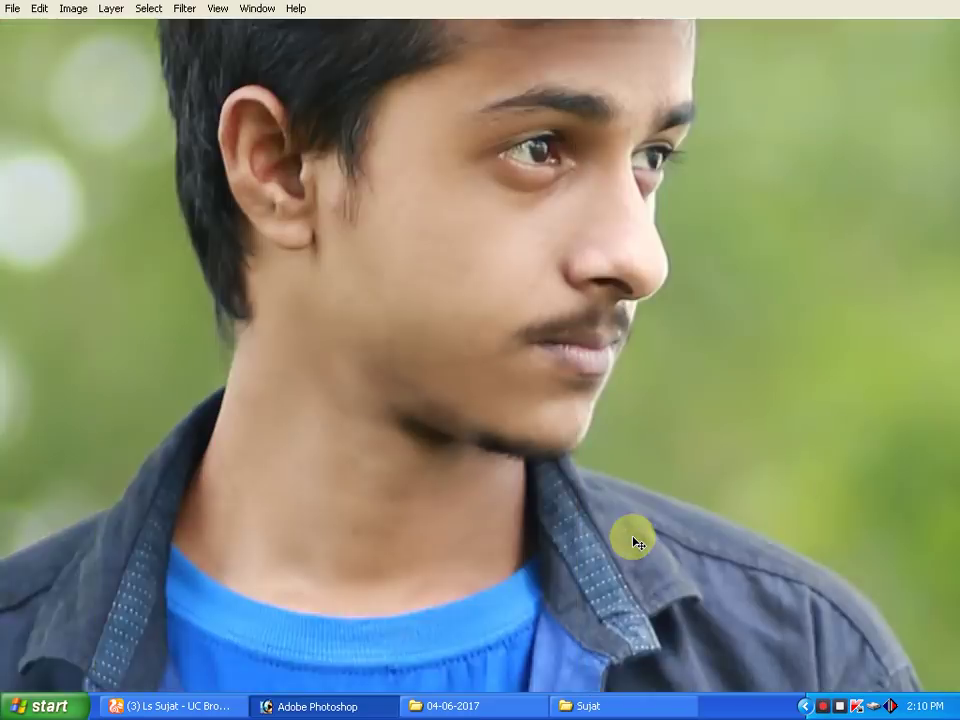
pyautogui.scroll(-3, 632, 540)
pyautogui.scroll(-3, 632, 540)
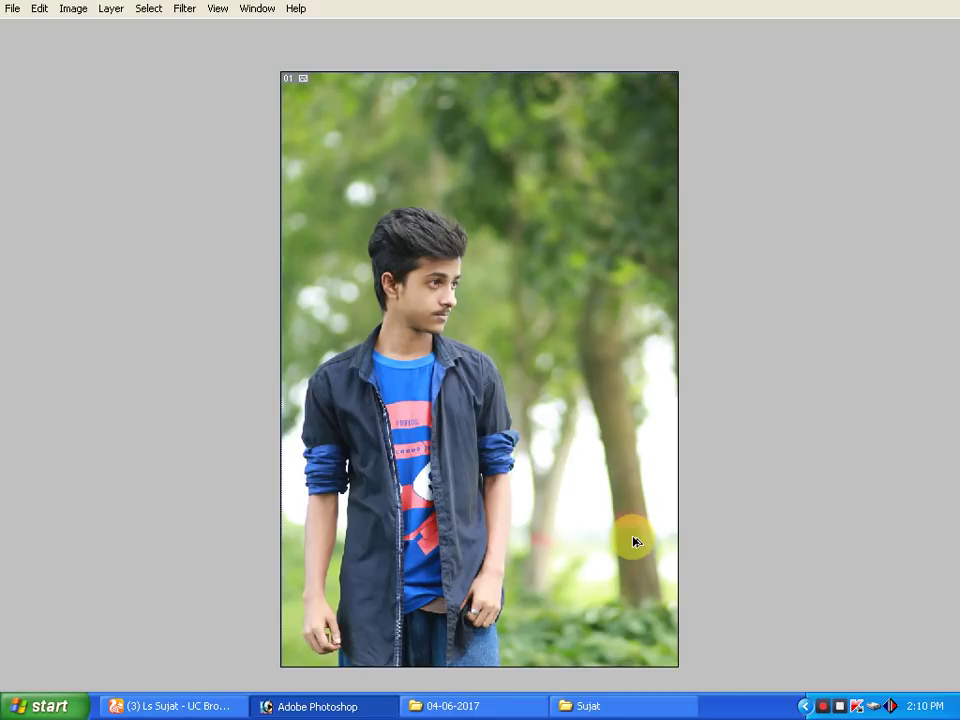
pyautogui.scroll(5, 392, 334)
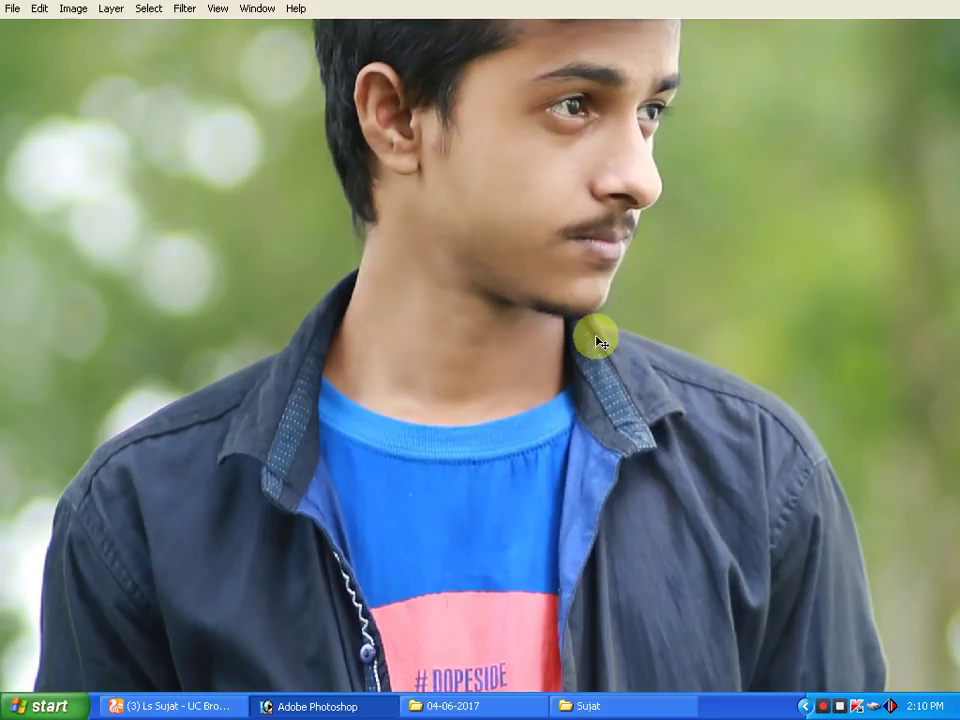
pyautogui.scroll(-3, 600, 343)
pyautogui.scroll(-2, 600, 343)
pyautogui.press('Tab')
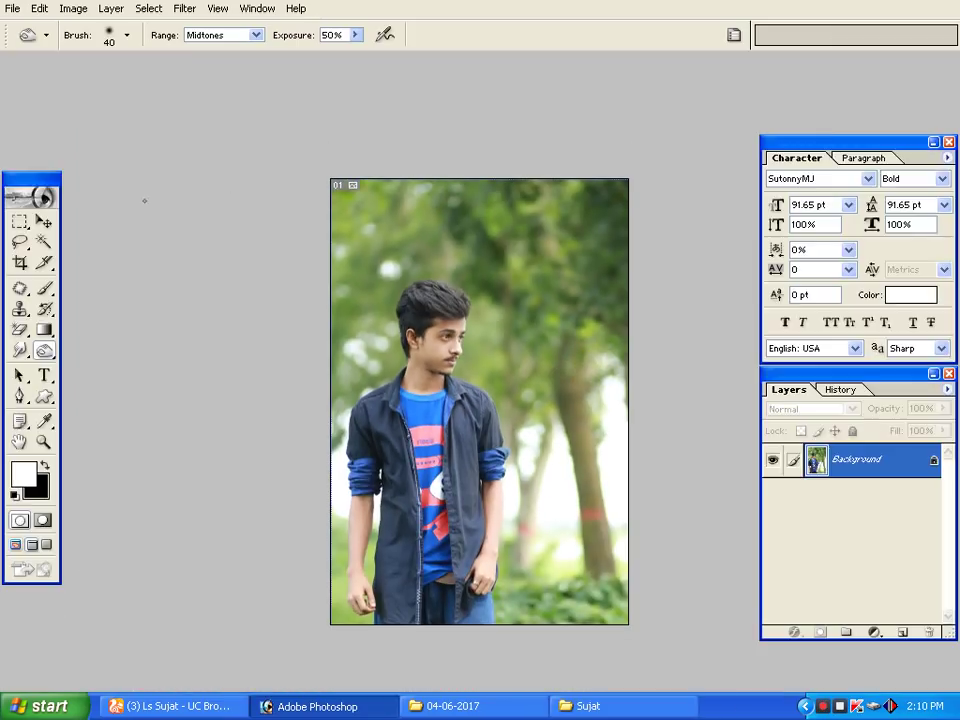
# Go full screen and zoom in on the boy's left hand and shirt hem
pyautogui.click(43, 220)
pyautogui.press('Tab')
pyautogui.press('f')
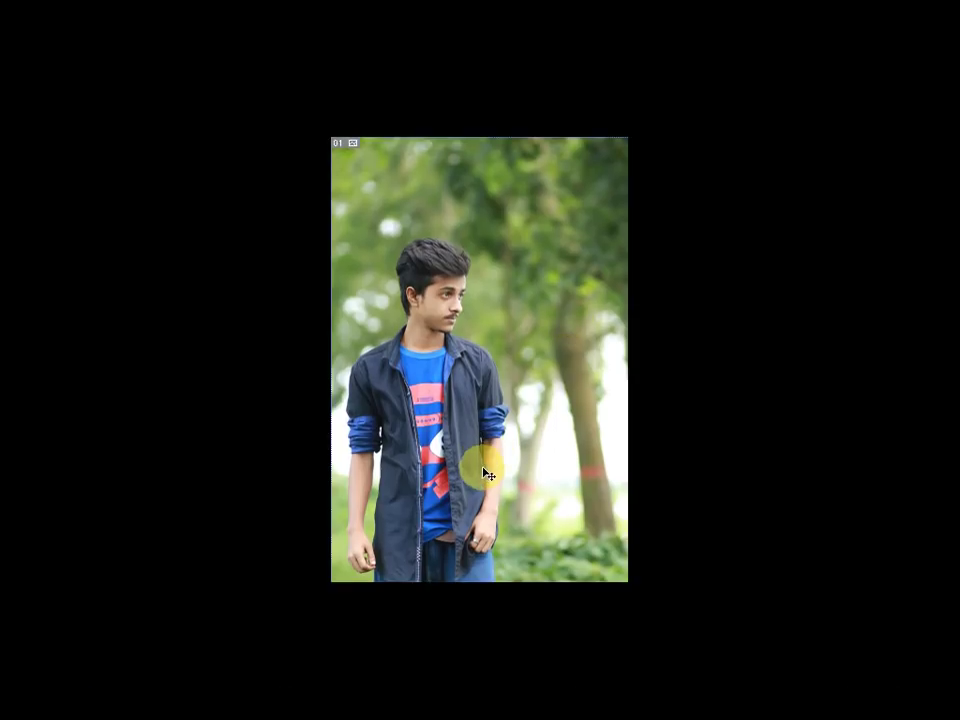
pyautogui.moveTo(234, 440); pyautogui.dragTo(549, 690)
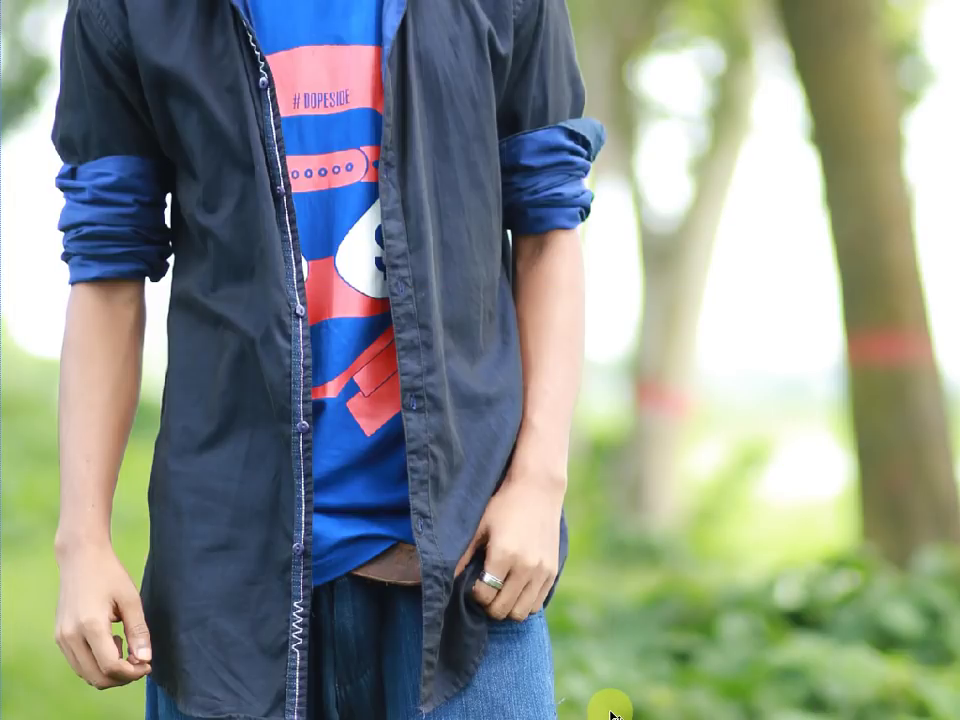
pyautogui.moveTo(101, 628); pyautogui.dragTo(368, 647)
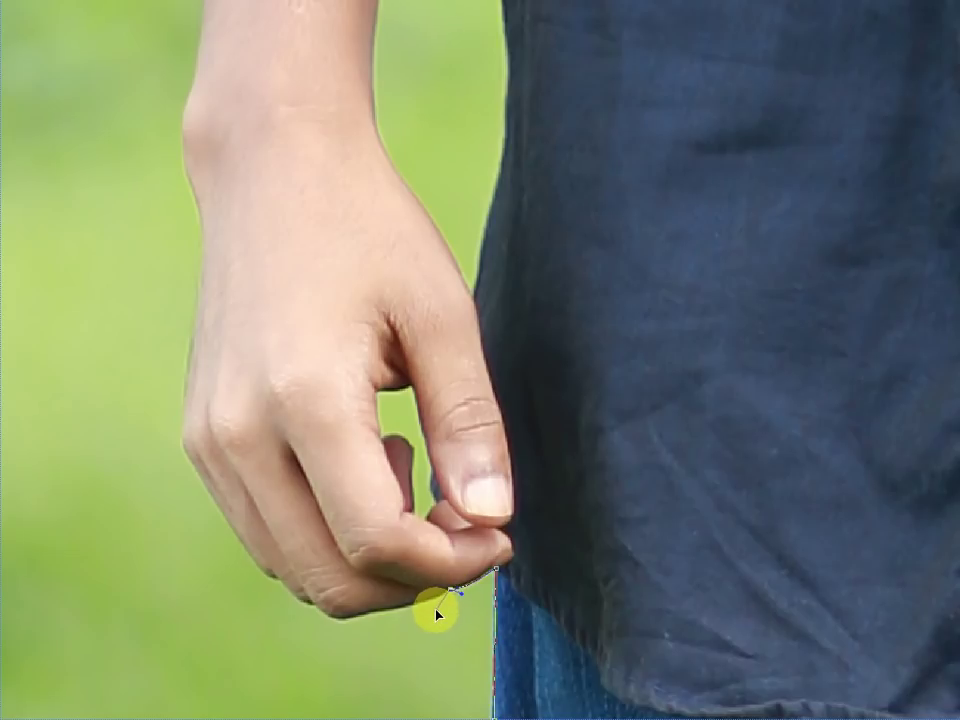
# Trace the Pen path around the fingers, knuckles and side of the hand to the wrist
pyautogui.moveTo(371, 617); pyautogui.dragTo(314, 611)
pyautogui.click(289, 600)
pyautogui.click(278, 578)
pyautogui.moveTo(221, 515); pyautogui.dragTo(176, 434)
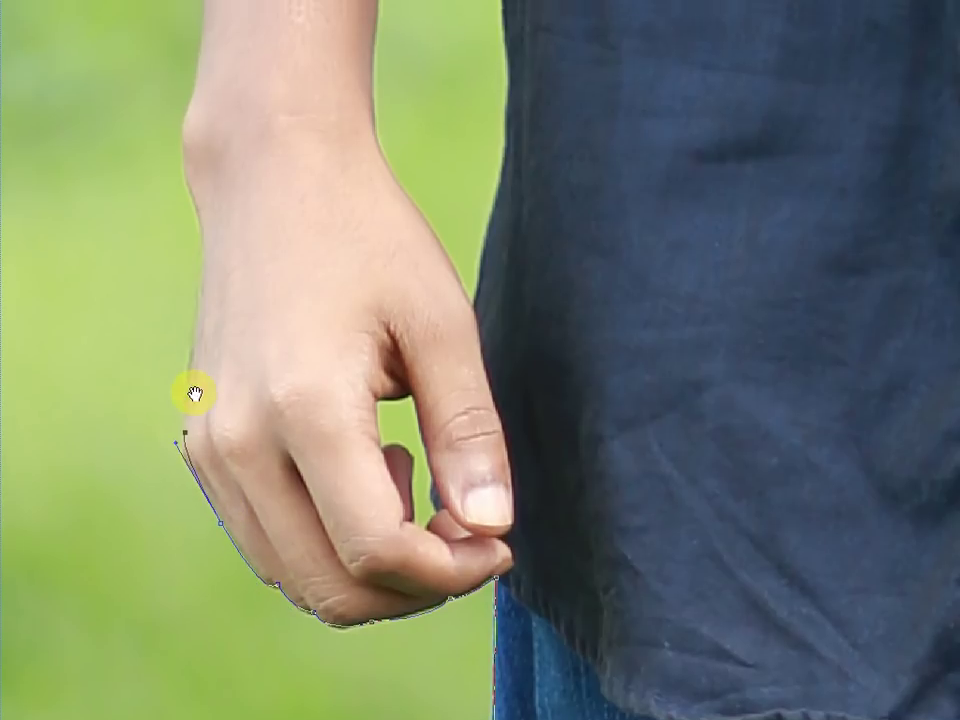
pyautogui.scroll(3, 190, 428)
pyautogui.moveTo(191, 404); pyautogui.dragTo(186, 380)
pyautogui.scroll(3, 188, 390)
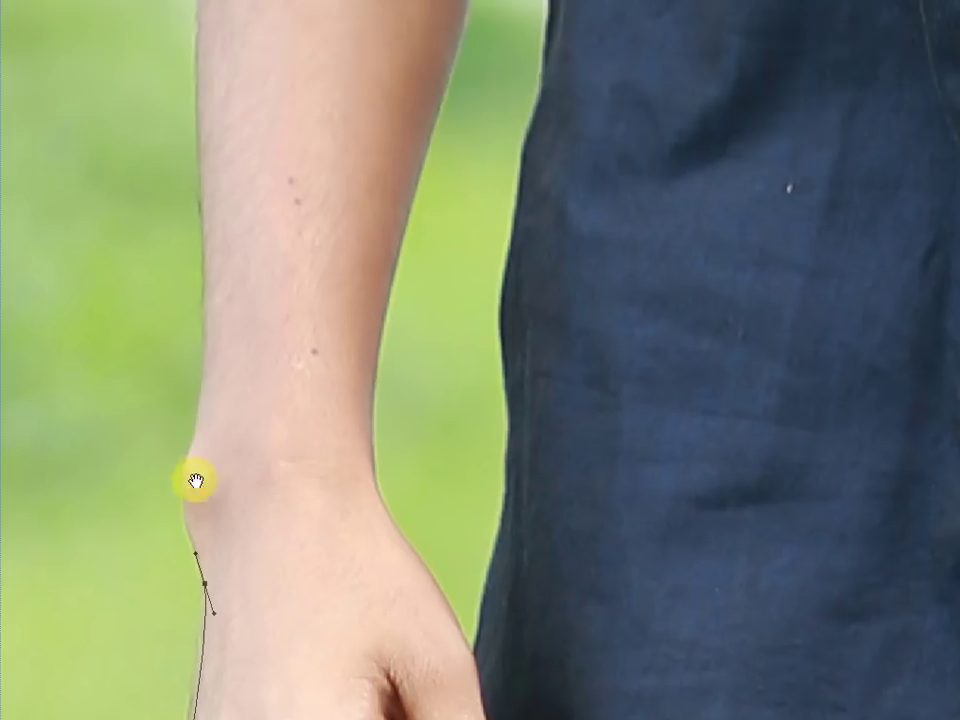
pyautogui.moveTo(196, 440); pyautogui.dragTo(218, 400)
pyautogui.click(211, 349)
# Continue the path up the forearm, along the rolled-up sleeve and the shirt's outer edge
pyautogui.scroll(3, 199, 270)
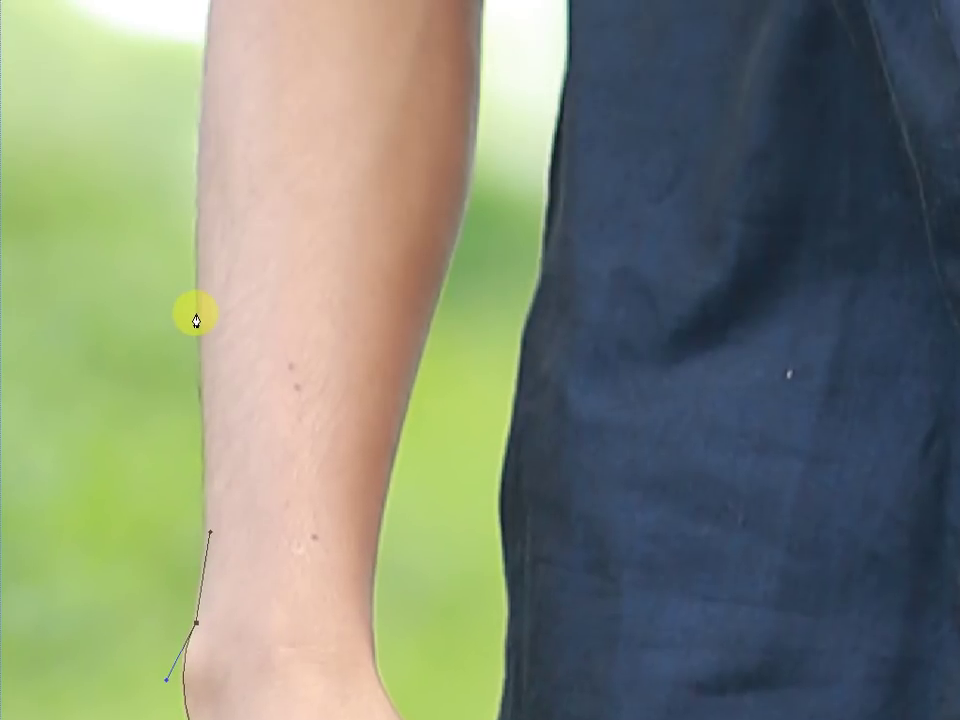
pyautogui.moveTo(196, 312); pyautogui.dragTo(198, 248)
pyautogui.scroll(6, 214, 514)
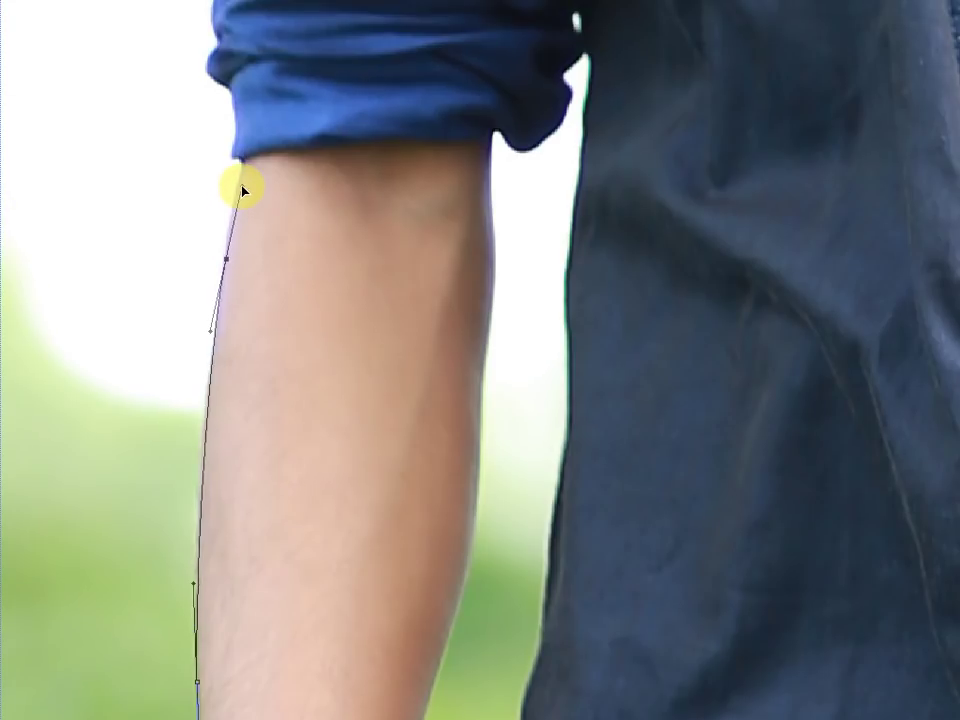
pyautogui.moveTo(242, 163)
pyautogui.mouseDown()
pyautogui.moveTo(245, 142)
pyautogui.moveTo(223, 292)
pyautogui.mouseUp()
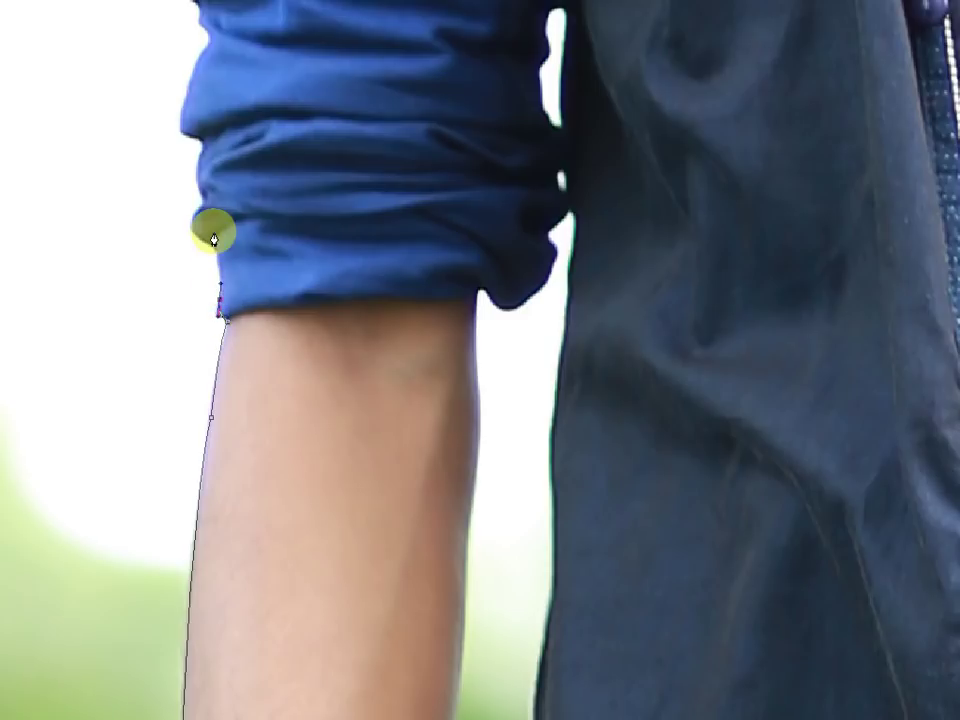
pyautogui.moveTo(210, 212)
pyautogui.mouseDown()
pyautogui.moveTo(216, 333)
pyautogui.moveTo(220, 325)
pyautogui.mouseUp()
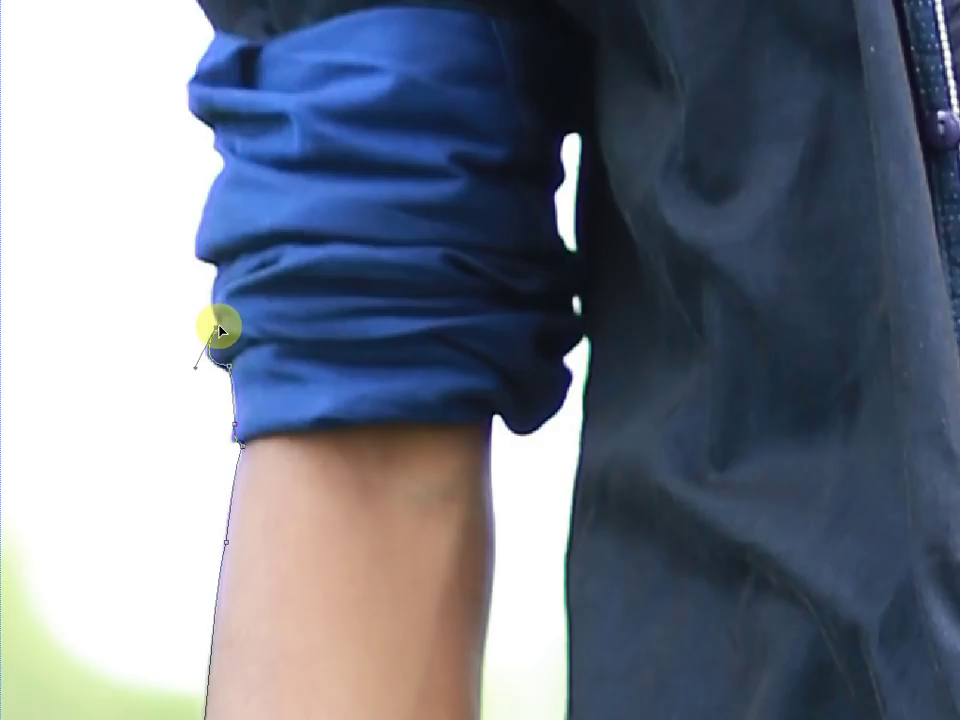
pyautogui.moveTo(218, 274)
pyautogui.mouseDown()
pyautogui.moveTo(234, 256)
pyautogui.moveTo(217, 263)
pyautogui.mouseUp()
pyautogui.scroll(3, 211, 266)
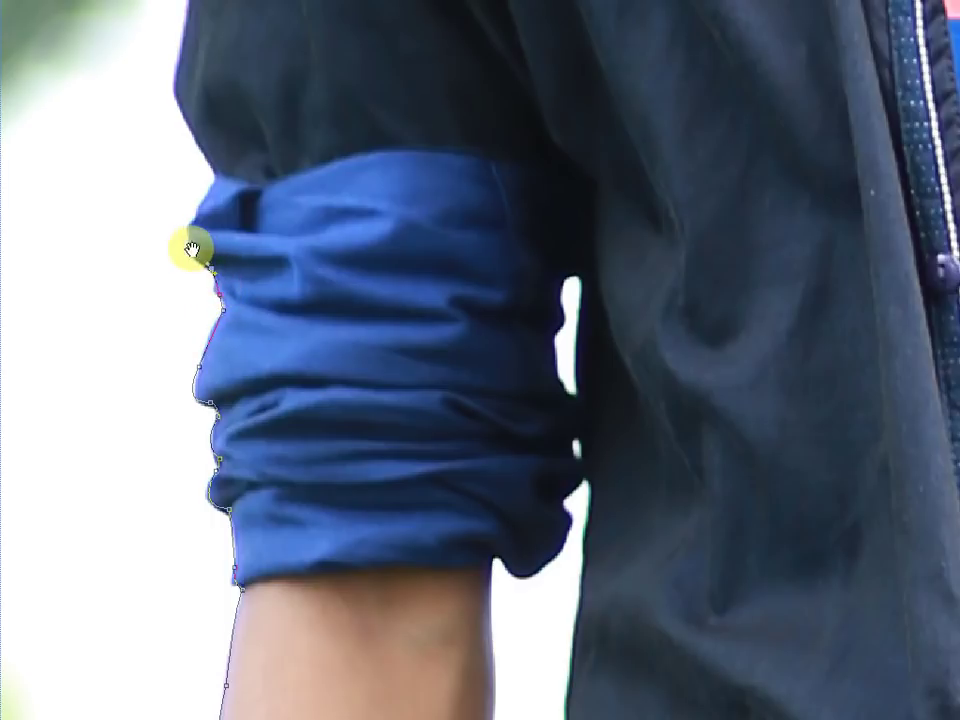
pyautogui.scroll(4, 191, 249)
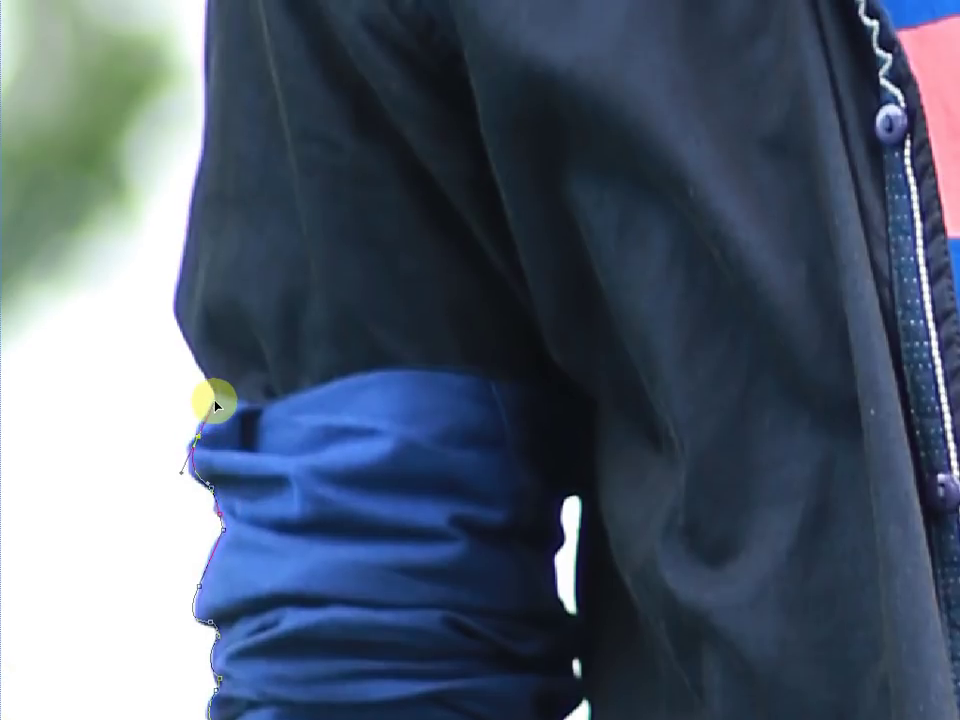
pyautogui.moveTo(215, 405); pyautogui.dragTo(202, 364)
pyautogui.scroll(4, 182, 488)
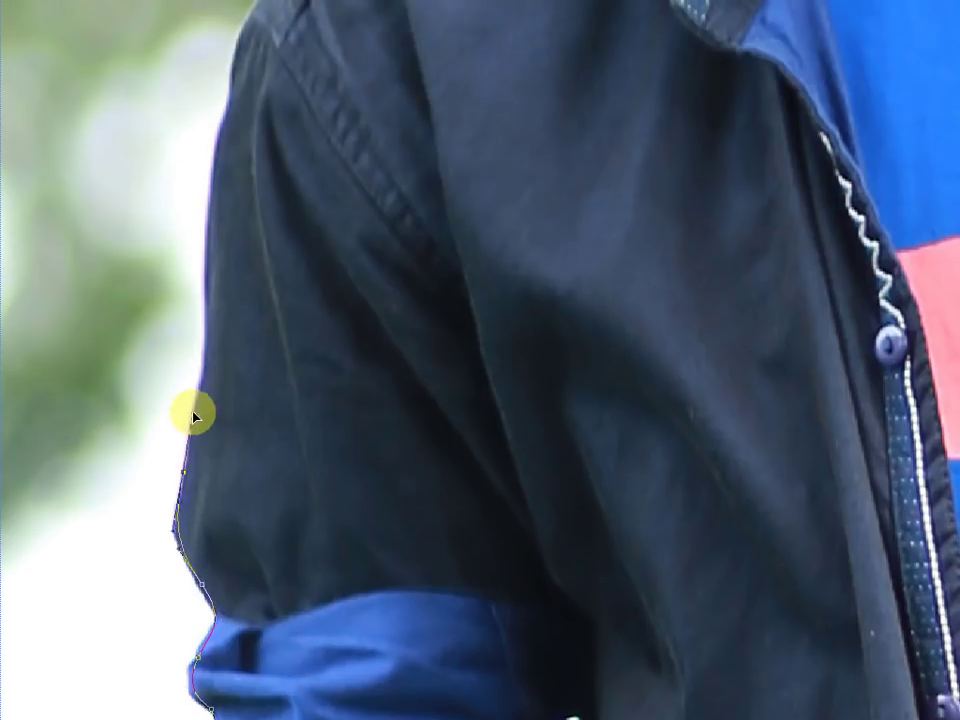
pyautogui.moveTo(195, 410); pyautogui.dragTo(193, 379)
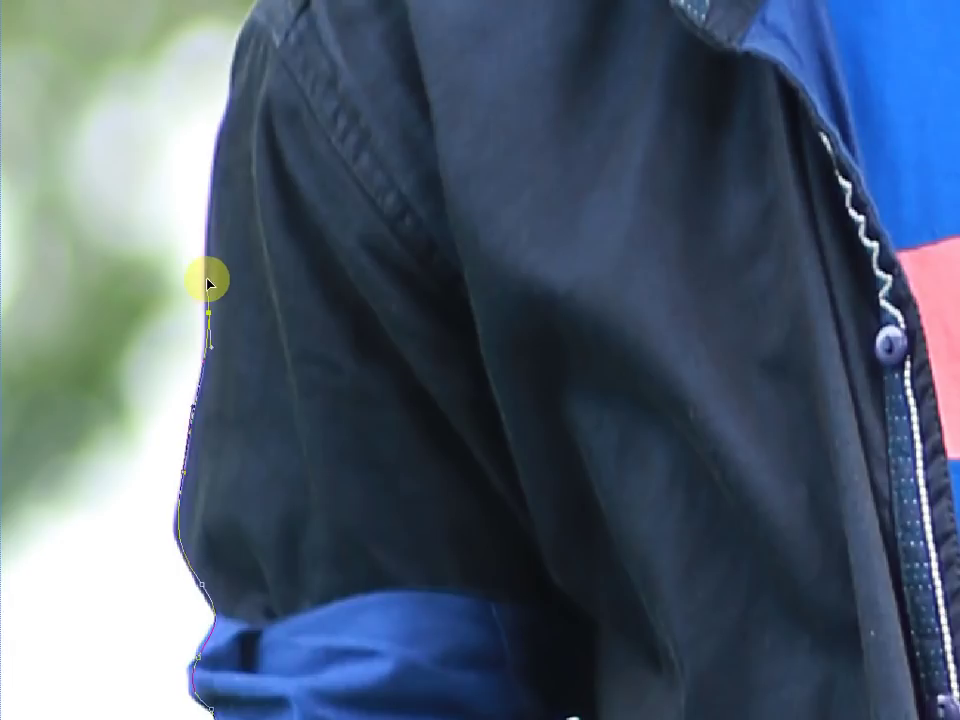
pyautogui.scroll(1, 180, 375)
pyautogui.scroll(3, 180, 375)
# Place curved anchors along the shoulder top toward the collar
pyautogui.moveTo(195, 318); pyautogui.dragTo(211, 274)
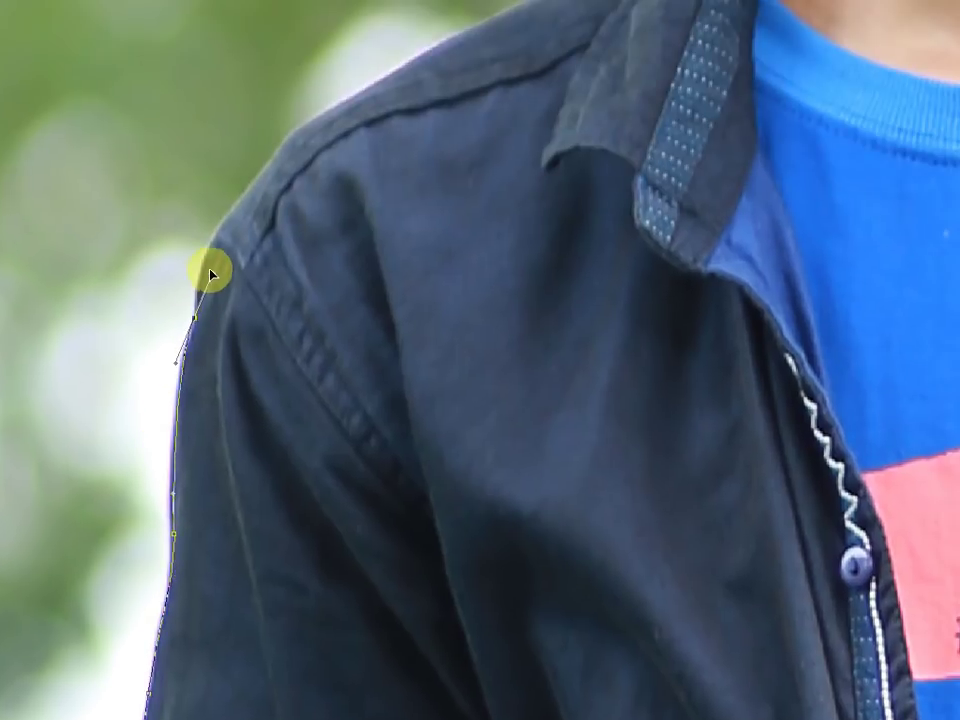
pyautogui.moveTo(218, 213); pyautogui.dragTo(242, 205)
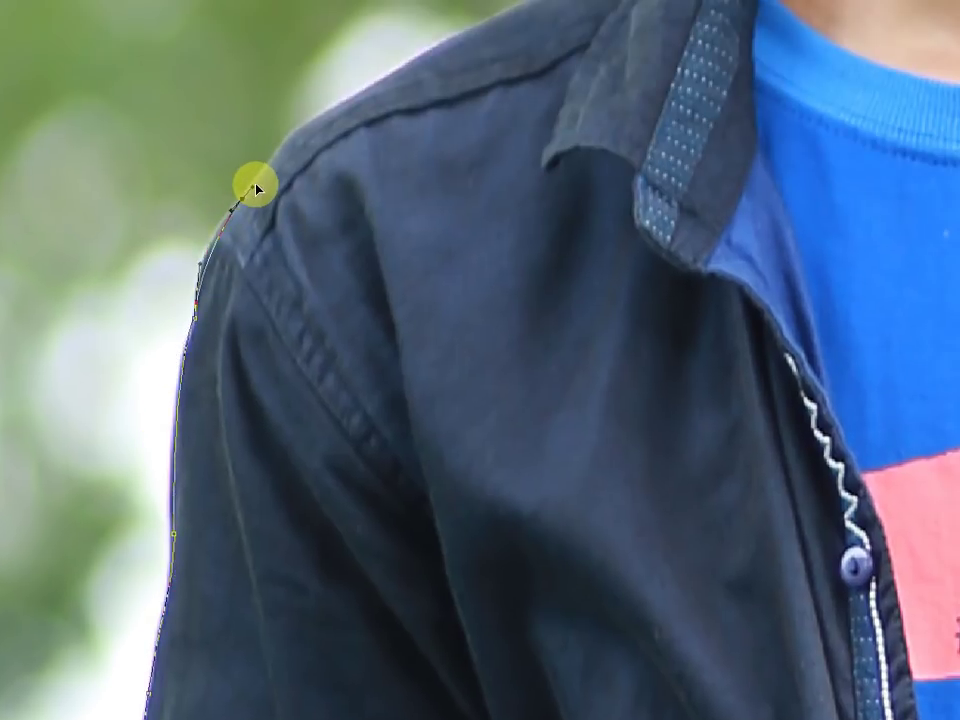
pyautogui.moveTo(272, 160); pyautogui.dragTo(197, 253)
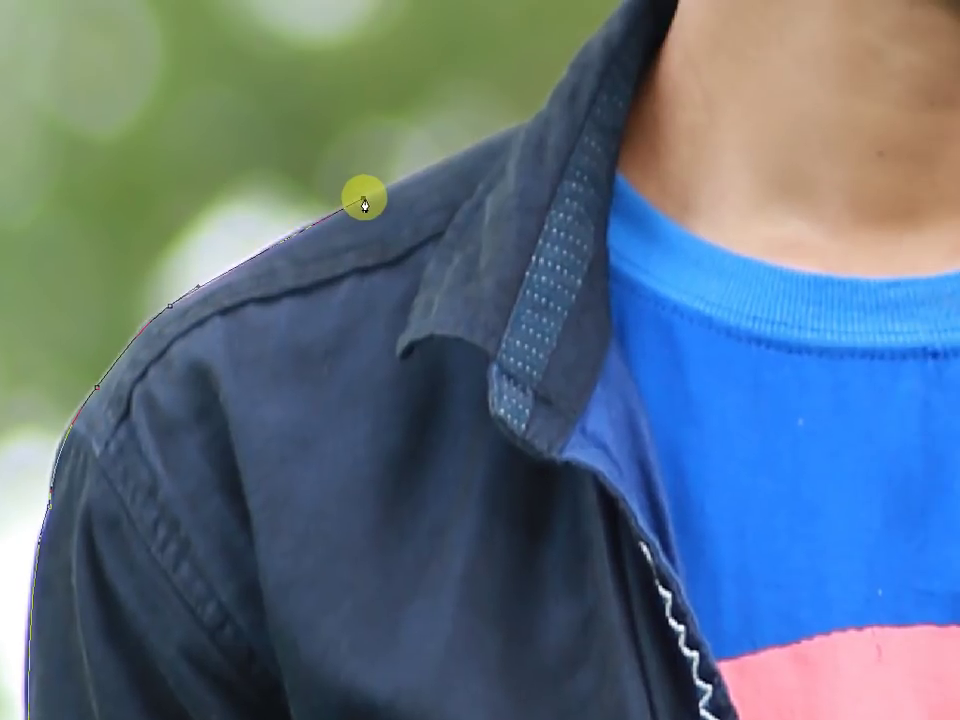
pyautogui.moveTo(363, 198)
pyautogui.mouseDown()
pyautogui.moveTo(453, 155)
pyautogui.moveTo(294, 296)
pyautogui.mouseUp()
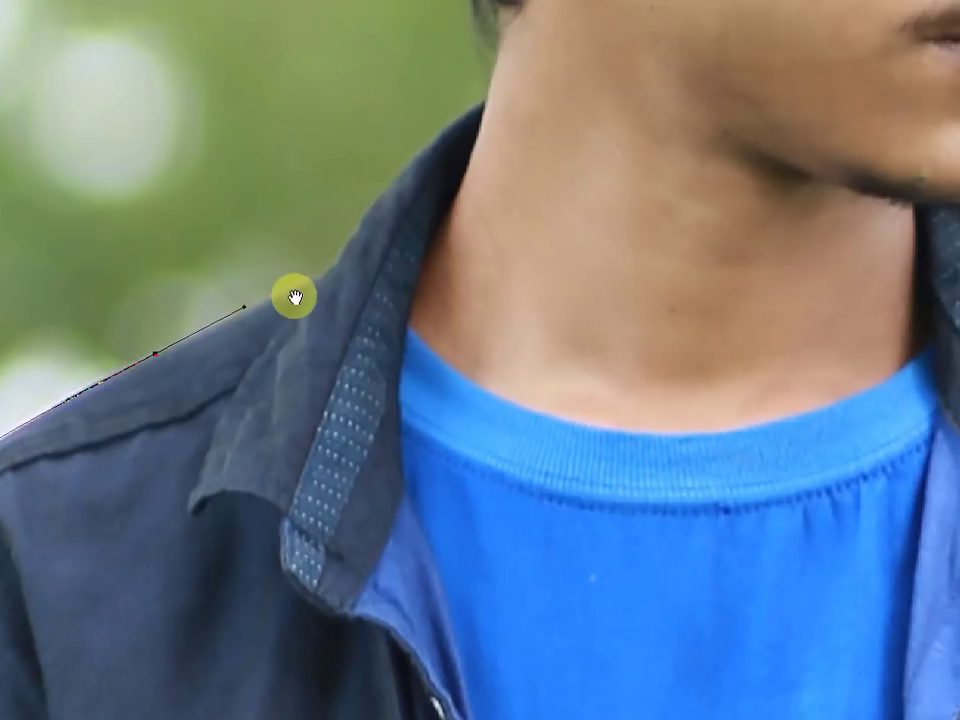
pyautogui.click(320, 276)
# Add curved anchors up the neck to the hairline behind the ear and up the hair
pyautogui.moveTo(440, 164)
pyautogui.mouseDown()
pyautogui.moveTo(396, 227)
pyautogui.moveTo(462, 157)
pyautogui.moveTo(347, 486)
pyautogui.mouseUp()
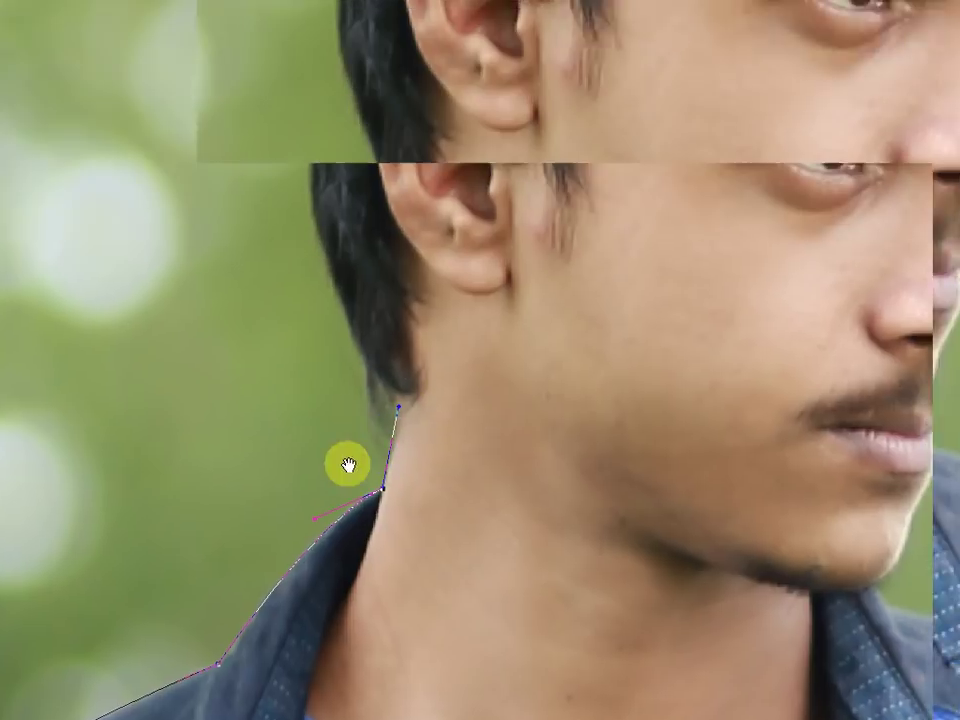
pyautogui.scroll(3, 264, 493)
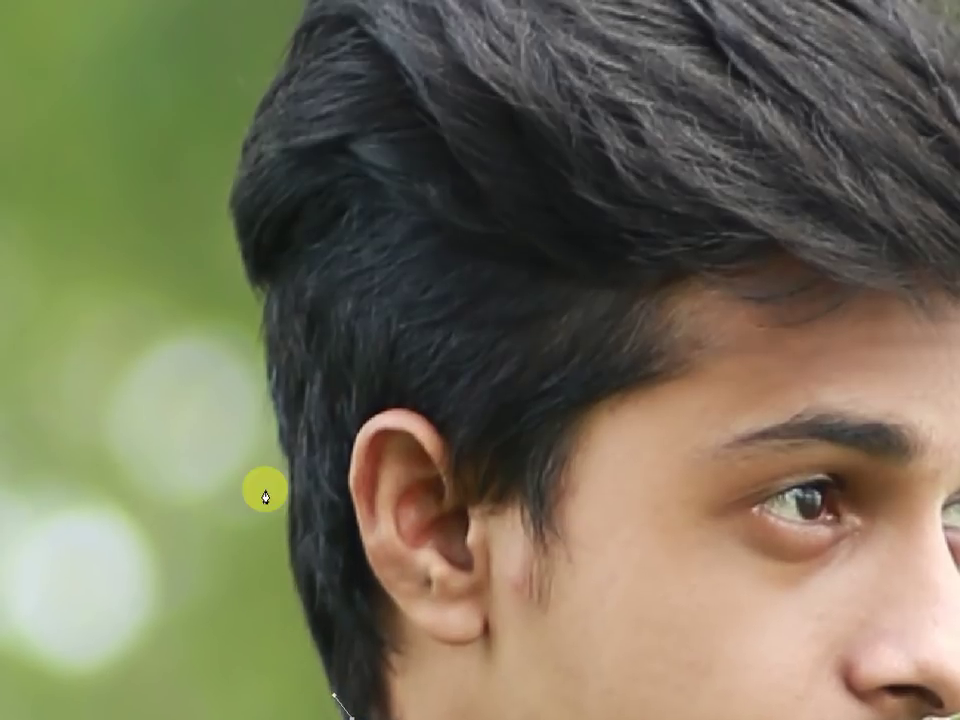
pyautogui.scroll(-1, 289, 454)
pyautogui.moveTo(285, 448); pyautogui.dragTo(285, 405)
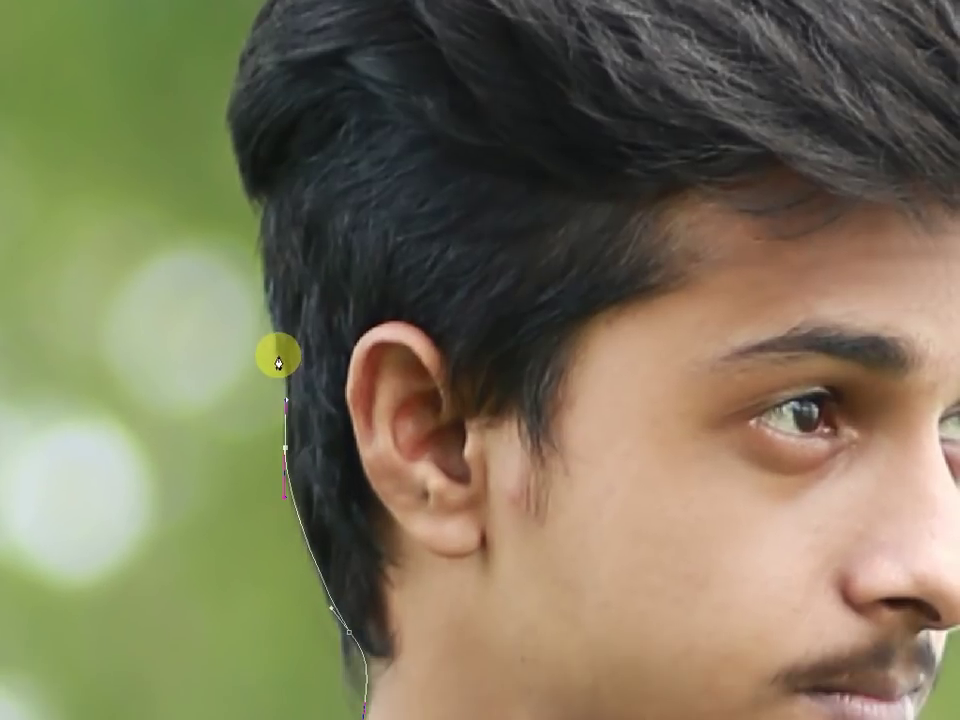
pyautogui.scroll(1, 265, 370)
pyautogui.moveTo(247, 362); pyautogui.dragTo(251, 329)
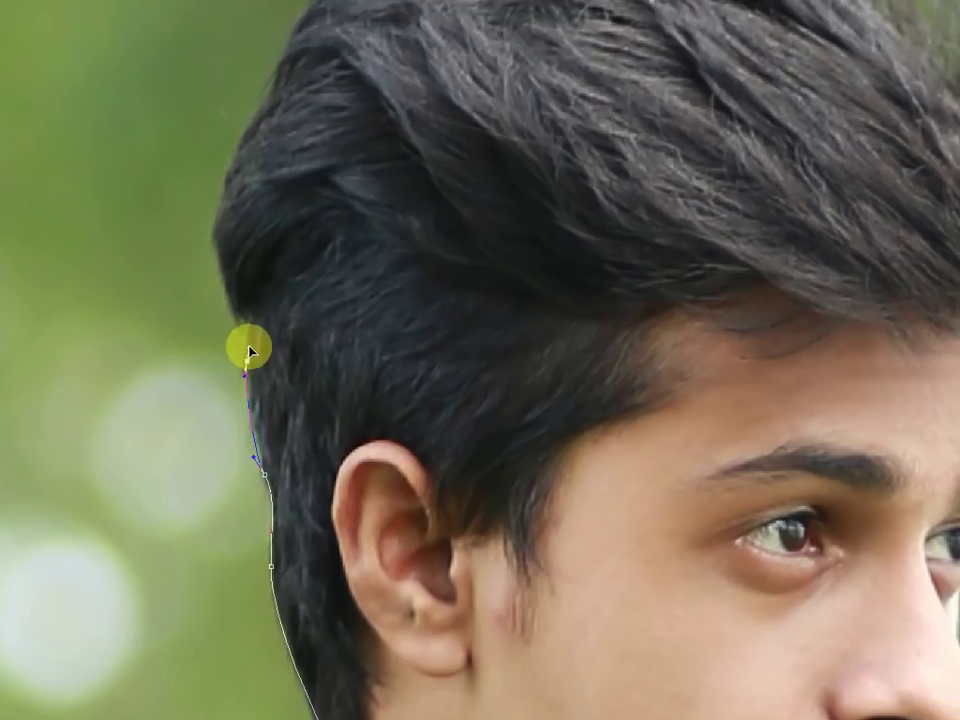
pyautogui.scroll(2, 251, 329)
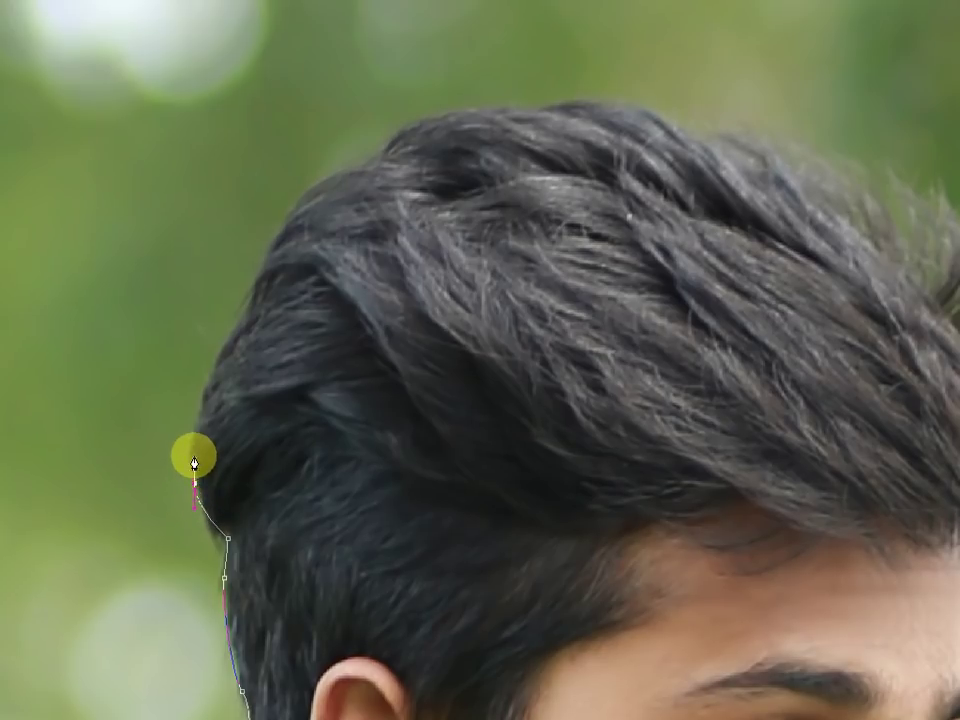
pyautogui.press('Escape')
pyautogui.moveTo(199, 407)
pyautogui.mouseDown()
pyautogui.moveTo(176, 400)
pyautogui.moveTo(163, 465)
pyautogui.mouseUp()
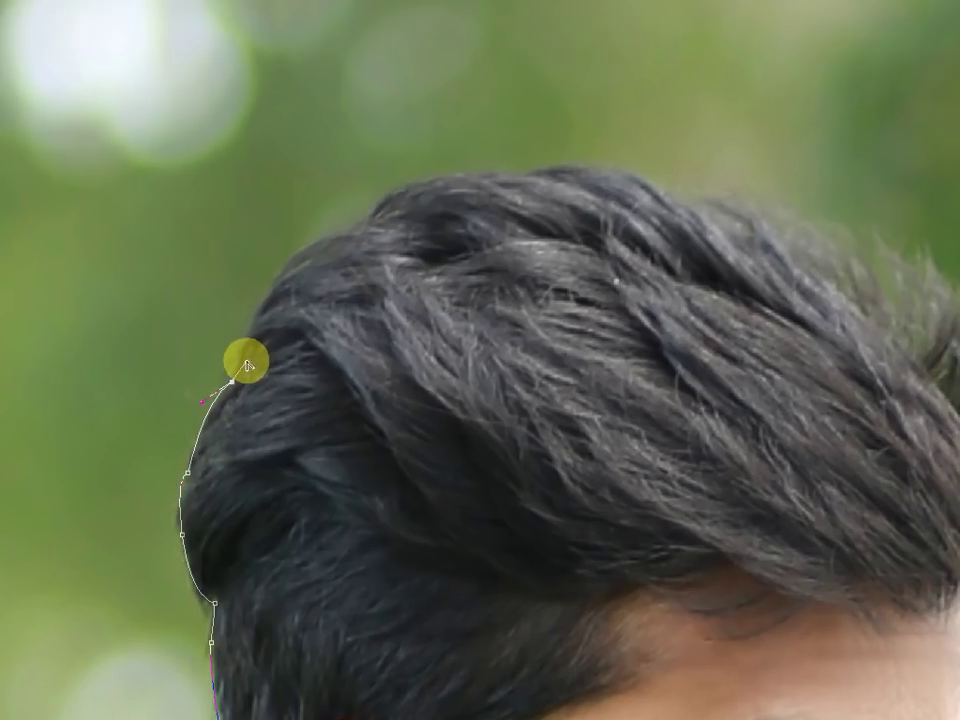
# Add corner and smooth anchors across the top of the hair
pyautogui.click(297, 247)
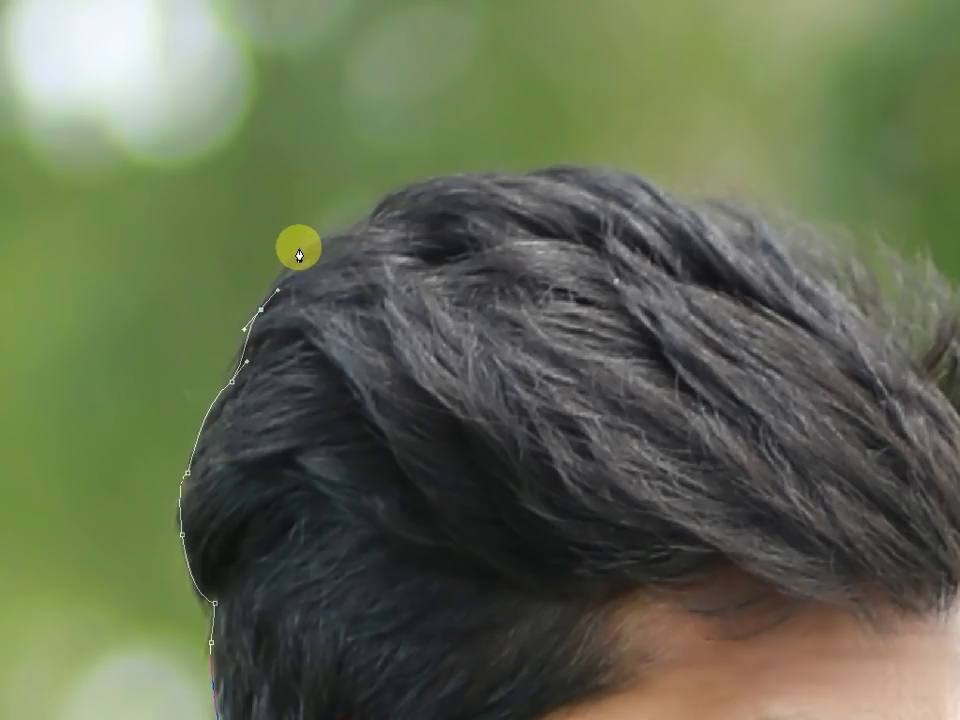
pyautogui.click(368, 218)
pyautogui.moveTo(411, 195); pyautogui.dragTo(280, 210)
pyautogui.click(304, 191)
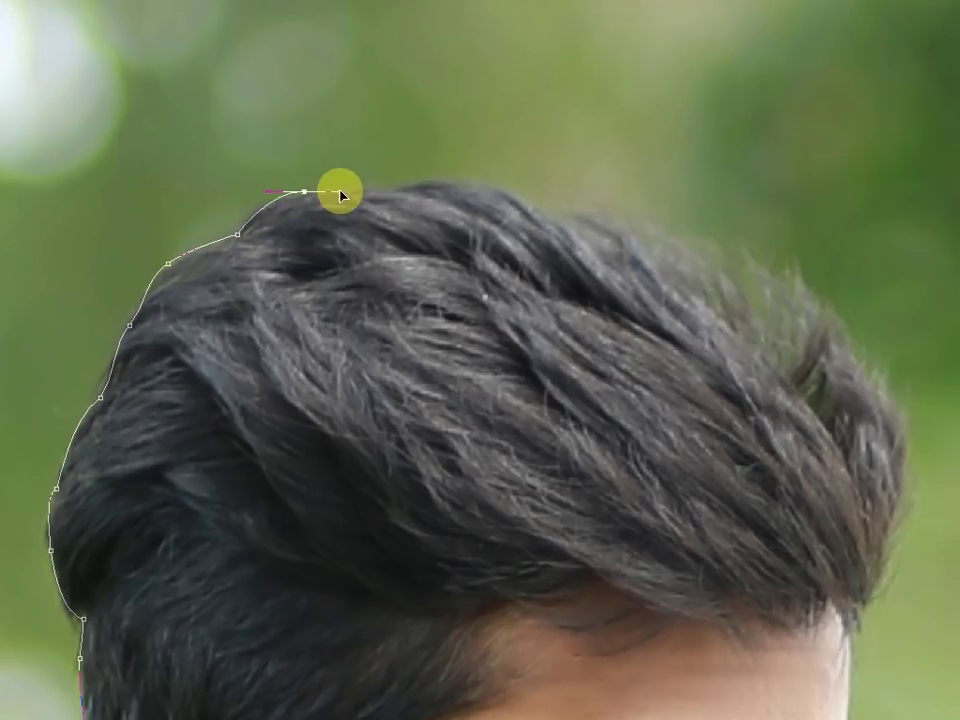
pyautogui.click(343, 186)
pyautogui.click(396, 183)
pyautogui.click(438, 182)
pyautogui.click(496, 191)
pyautogui.moveTo(523, 202); pyautogui.dragTo(541, 215)
# Extend the path over the hair's right top and down its right side
pyautogui.click(605, 214)
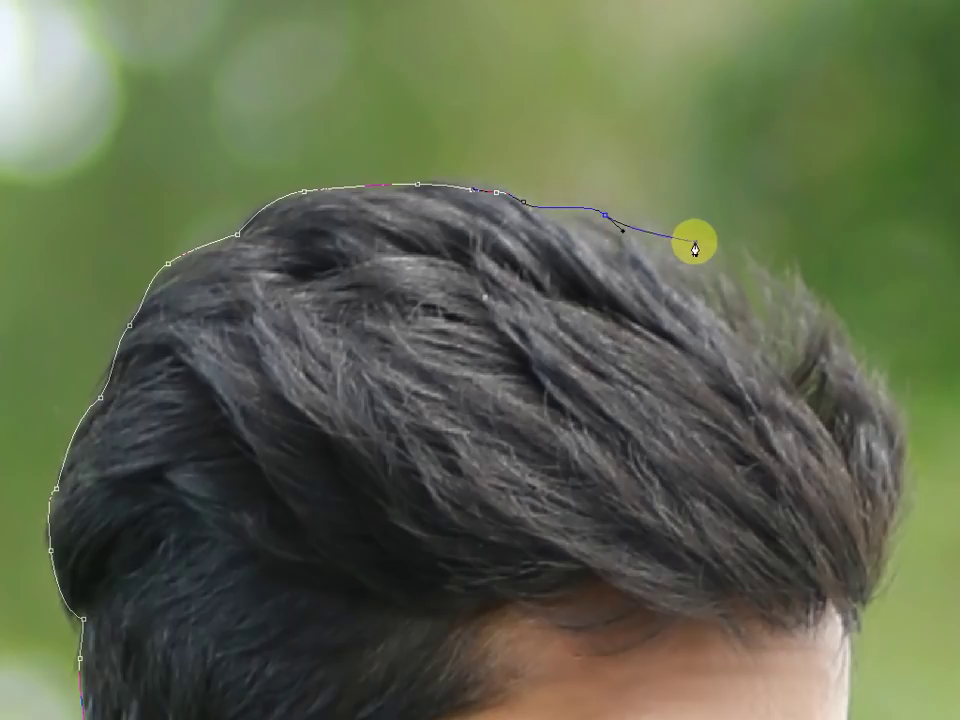
pyautogui.click(695, 242)
pyautogui.click(731, 268)
pyautogui.click(828, 330)
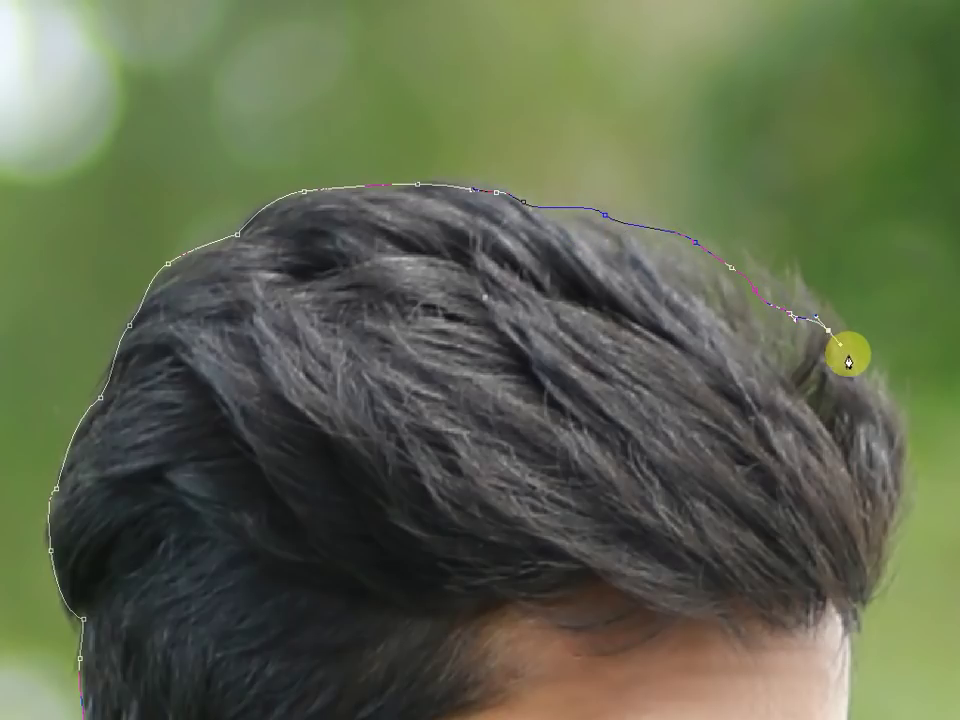
pyautogui.click(854, 362)
pyautogui.click(891, 403)
pyautogui.click(904, 454)
pyautogui.click(900, 490)
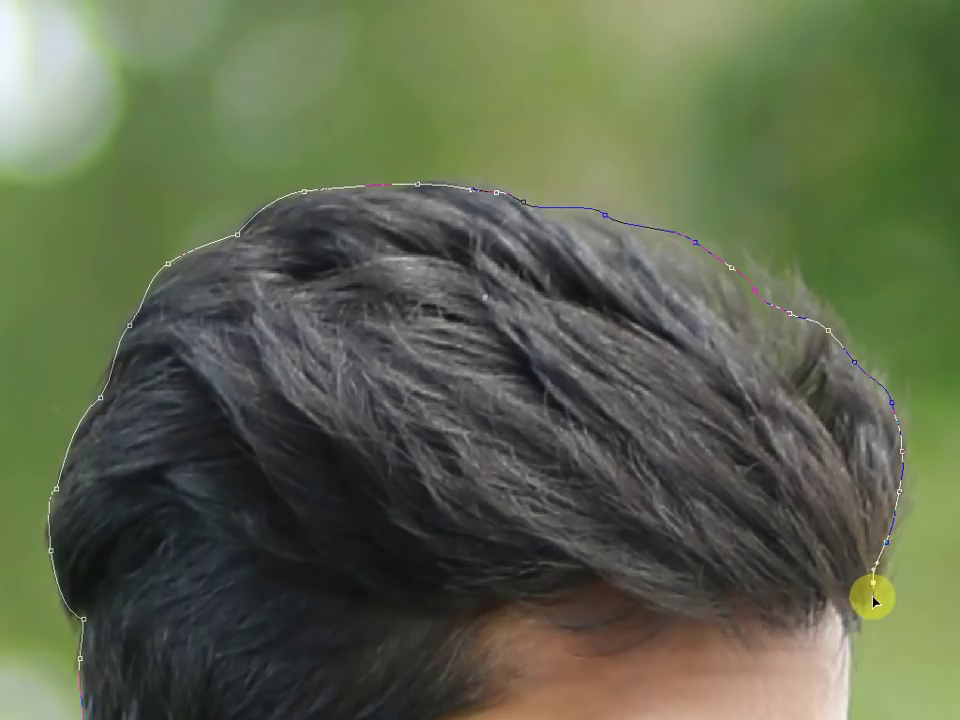
pyautogui.moveTo(851, 632)
pyautogui.mouseDown()
pyautogui.moveTo(725, 320)
pyautogui.moveTo(713, 265)
pyautogui.mouseUp()
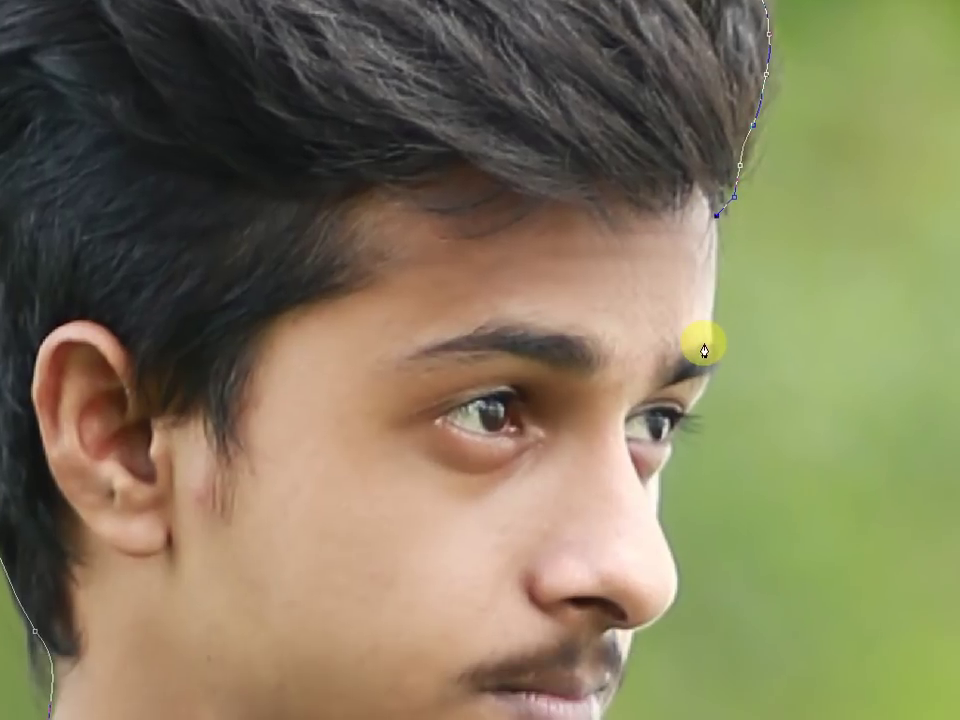
# Trace Pen anchors from the forehead past the eye and around the nose tip
pyautogui.moveTo(713, 342); pyautogui.dragTo(718, 368)
pyautogui.scroll(-3, 708, 380)
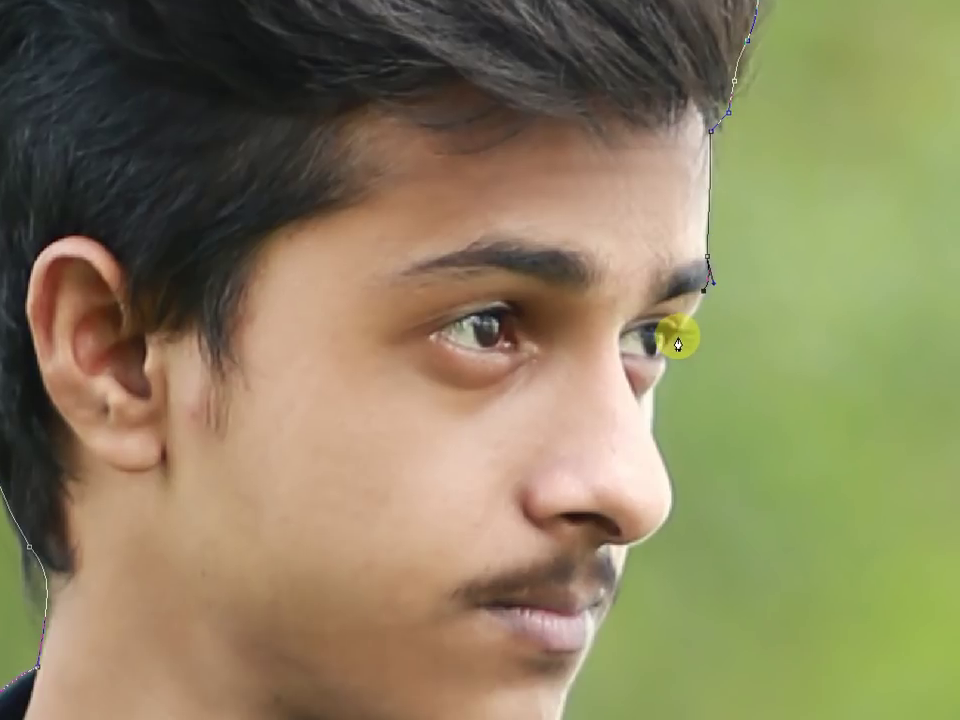
pyautogui.click(683, 331)
pyautogui.moveTo(664, 353); pyautogui.dragTo(674, 367)
pyautogui.scroll(-3, 652, 400)
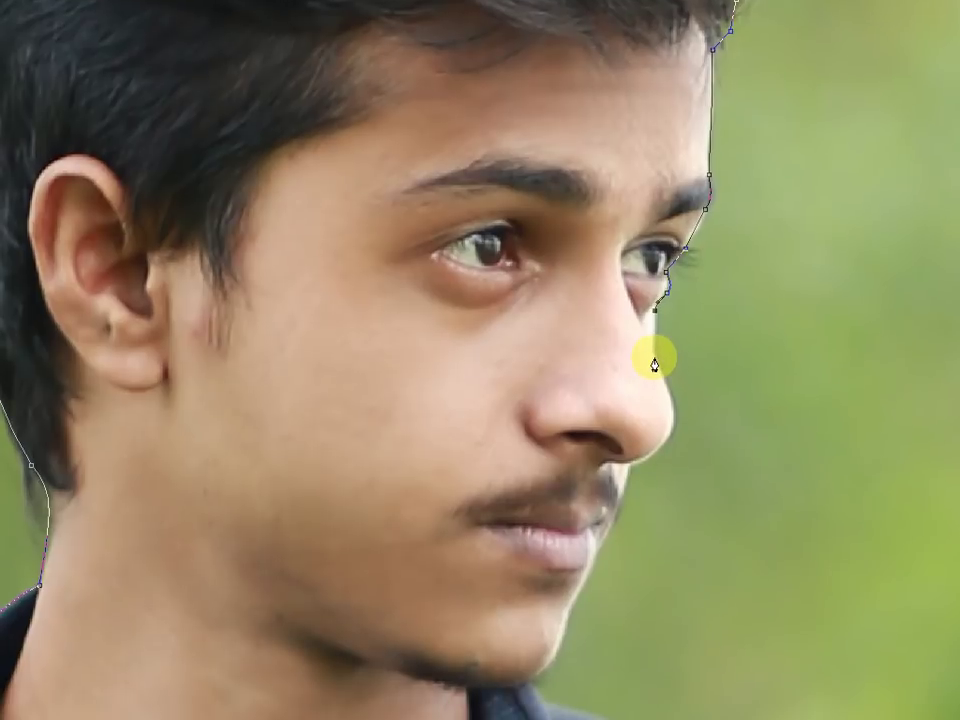
pyautogui.click(656, 352)
pyautogui.scroll(-4, 662, 410)
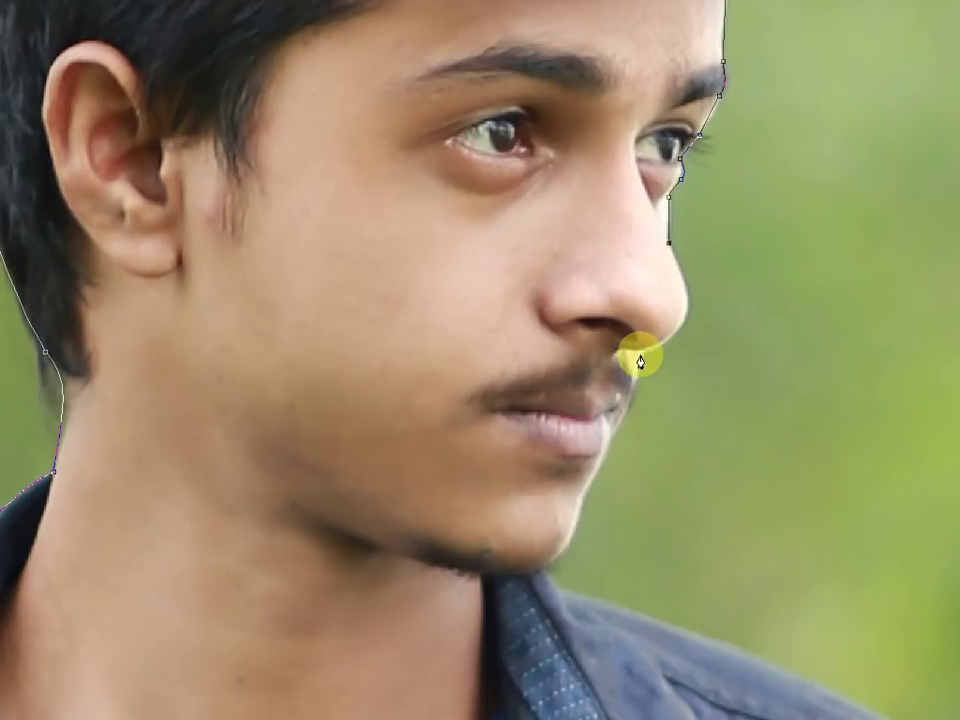
pyautogui.moveTo(643, 352); pyautogui.dragTo(563, 388)
# Continue the path past the lips and chin, then onto the right shoulder and sleeve
pyautogui.click(629, 400)
pyautogui.scroll(-5, 632, 470)
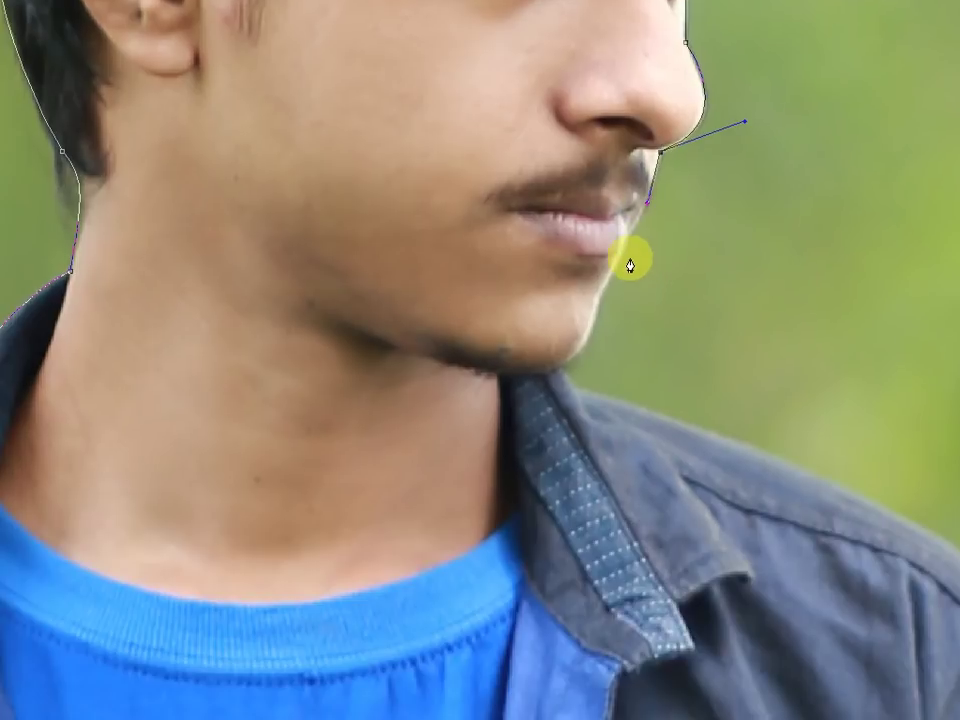
pyautogui.click(628, 233)
pyautogui.moveTo(598, 292); pyautogui.dragTo(583, 312)
pyautogui.click(595, 323)
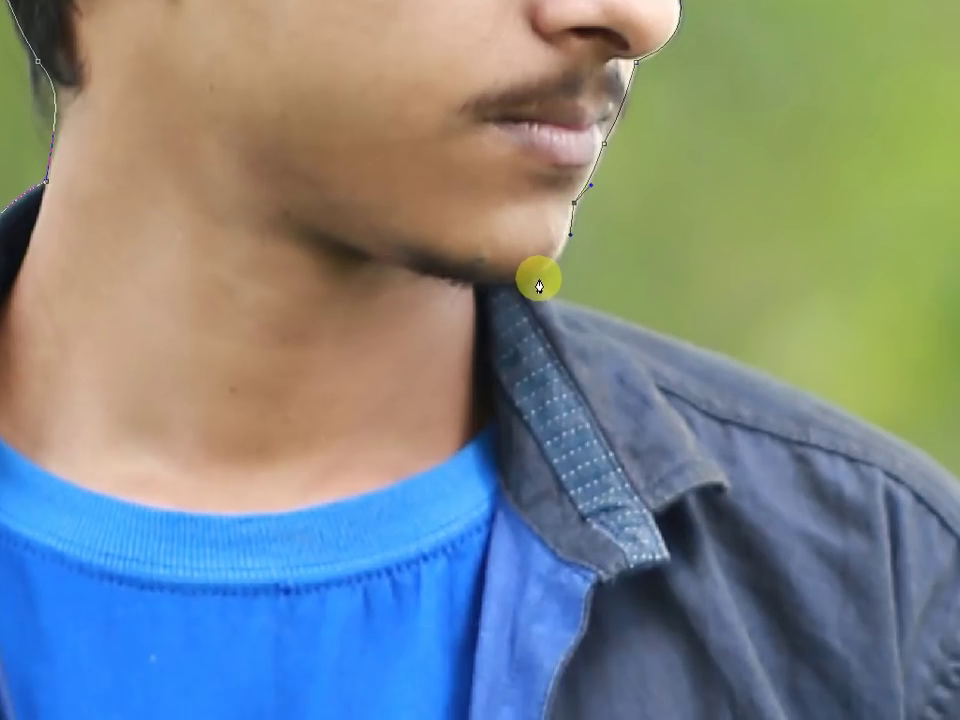
pyautogui.moveTo(538, 277); pyautogui.dragTo(514, 289)
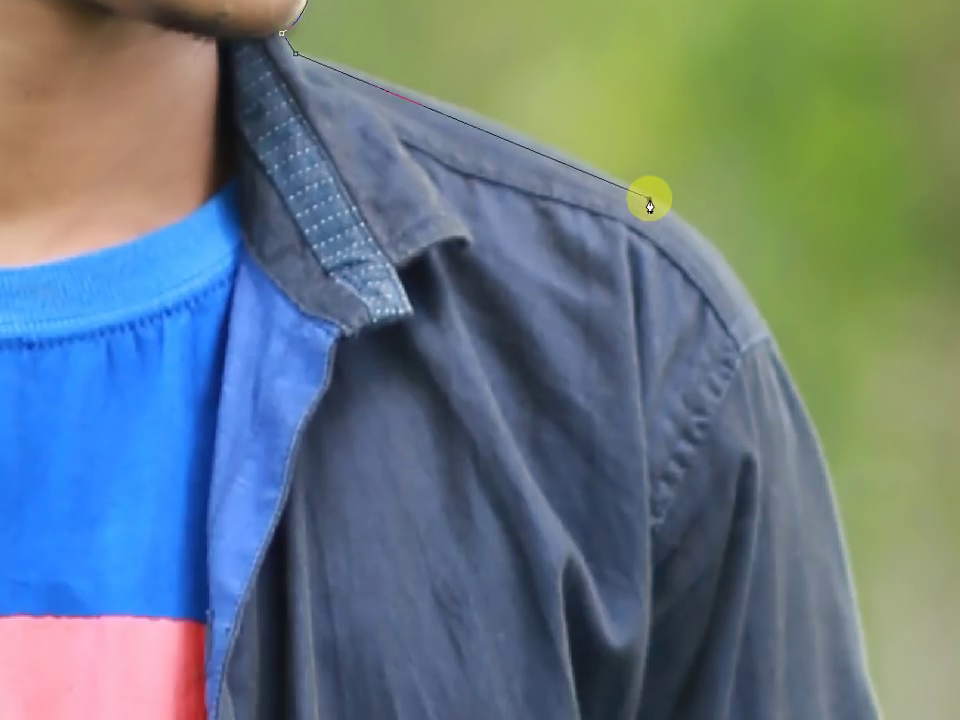
pyautogui.moveTo(649, 198)
pyautogui.mouseDown()
pyautogui.moveTo(740, 272)
pyautogui.moveTo(655, 147)
pyautogui.mouseUp()
pyautogui.moveTo(748, 353)
pyautogui.mouseDown()
pyautogui.moveTo(767, 499)
pyautogui.moveTo(810, 531)
pyautogui.moveTo(735, 222)
pyautogui.mouseUp()
# Extend the path down the right sleeve and around the rolled cuff
pyautogui.click(774, 467)
pyautogui.click(723, 291)
pyautogui.click(735, 332)
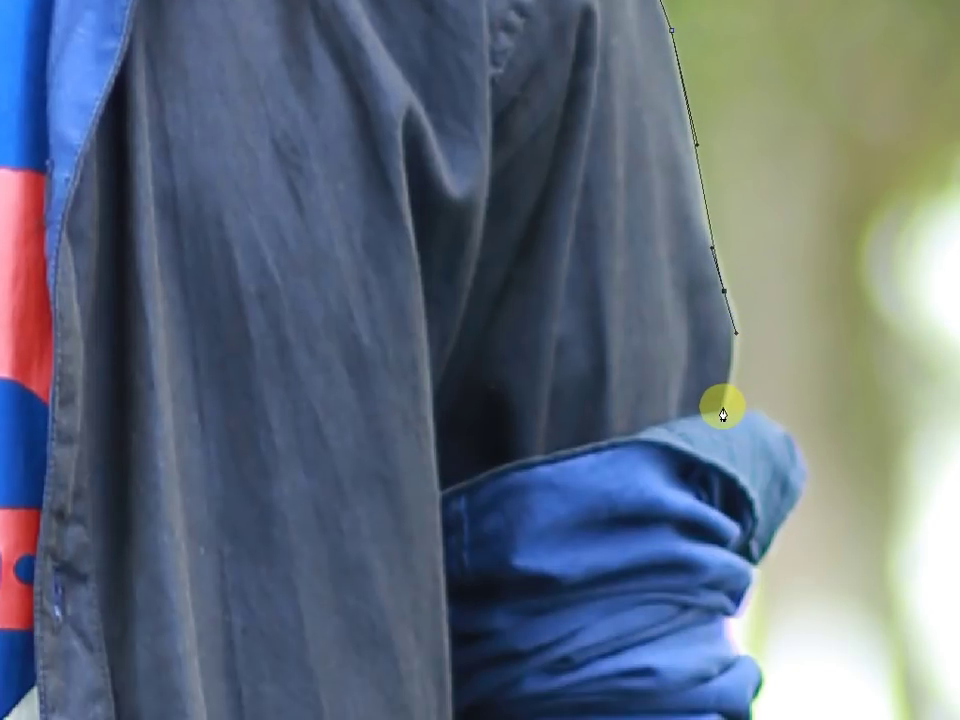
pyautogui.moveTo(723, 408)
pyautogui.mouseDown()
pyautogui.moveTo(756, 416)
pyautogui.moveTo(720, 178)
pyautogui.moveTo(735, 205)
pyautogui.mouseUp()
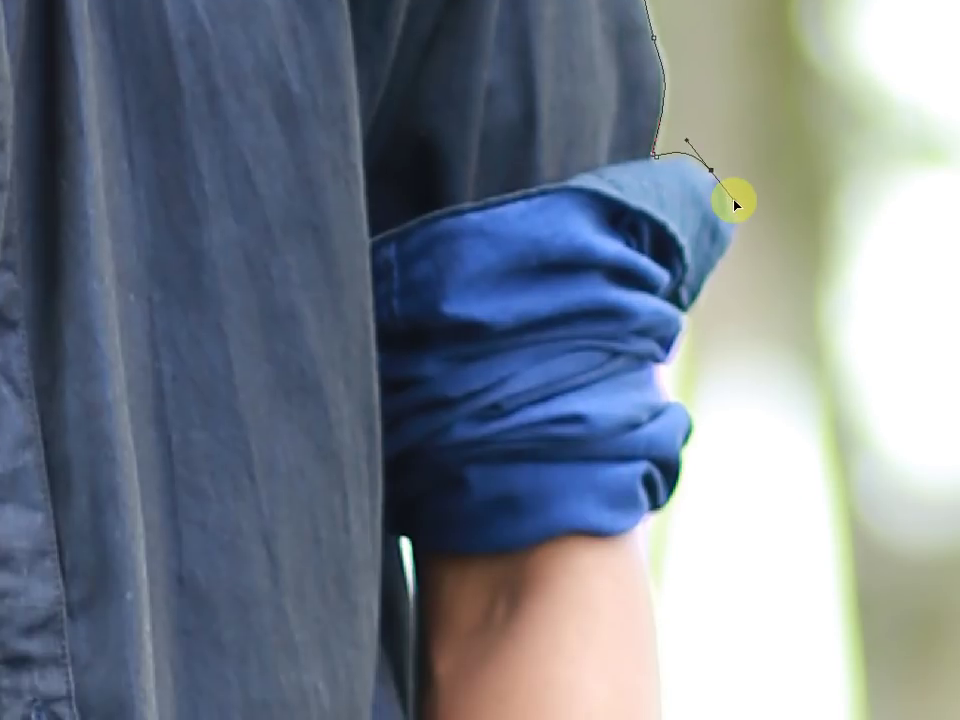
pyautogui.click(731, 244)
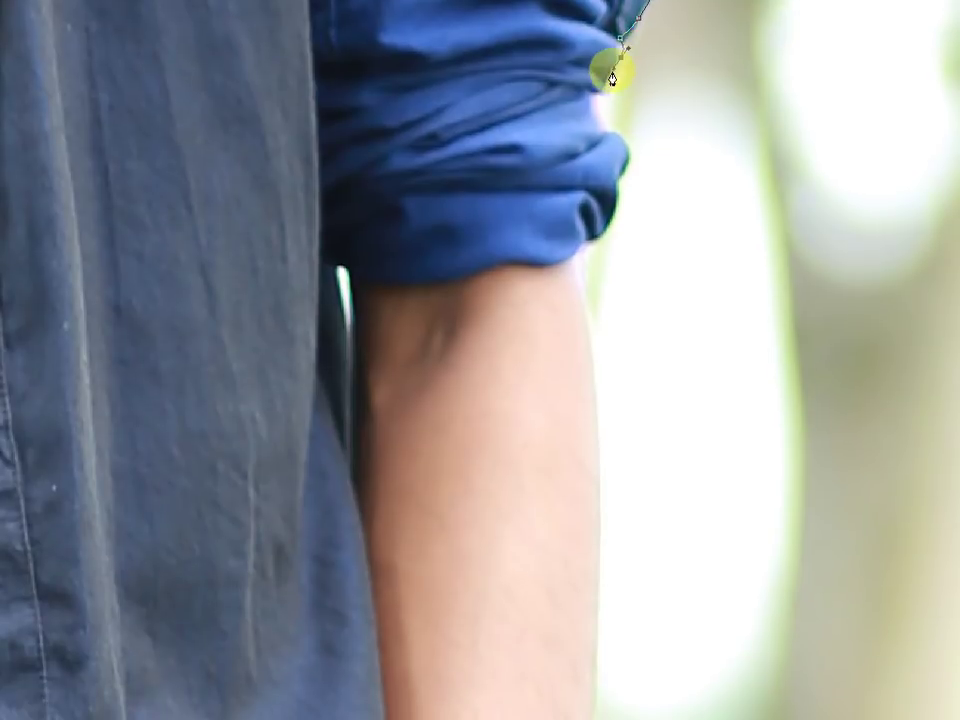
pyautogui.click(591, 92)
pyautogui.moveTo(626, 152)
pyautogui.mouseDown()
pyautogui.moveTo(611, 107)
pyautogui.moveTo(606, 169)
pyautogui.moveTo(584, 170)
pyautogui.moveTo(576, 196)
pyautogui.mouseUp()
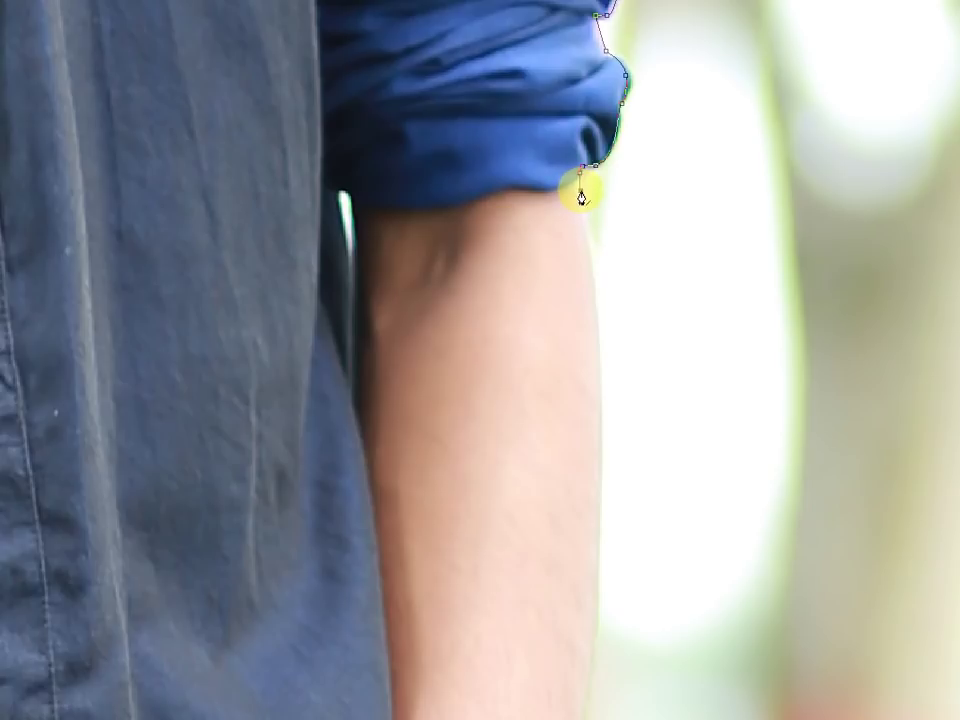
# Trace down the forearm edge and undo a misplaced anchor
pyautogui.scroll(-3, 580, 196)
pyautogui.moveTo(622, 308); pyautogui.dragTo(620, 455)
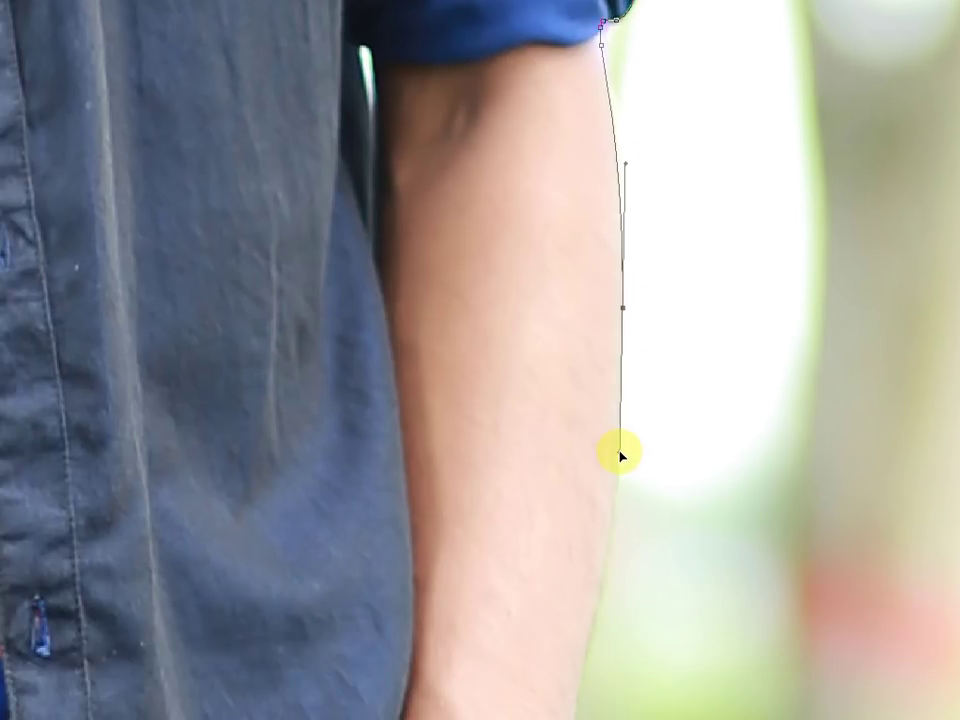
pyautogui.click(620, 455)
pyautogui.scroll(-5, 640, 420)
pyautogui.moveTo(611, 405); pyautogui.dragTo(580, 578)
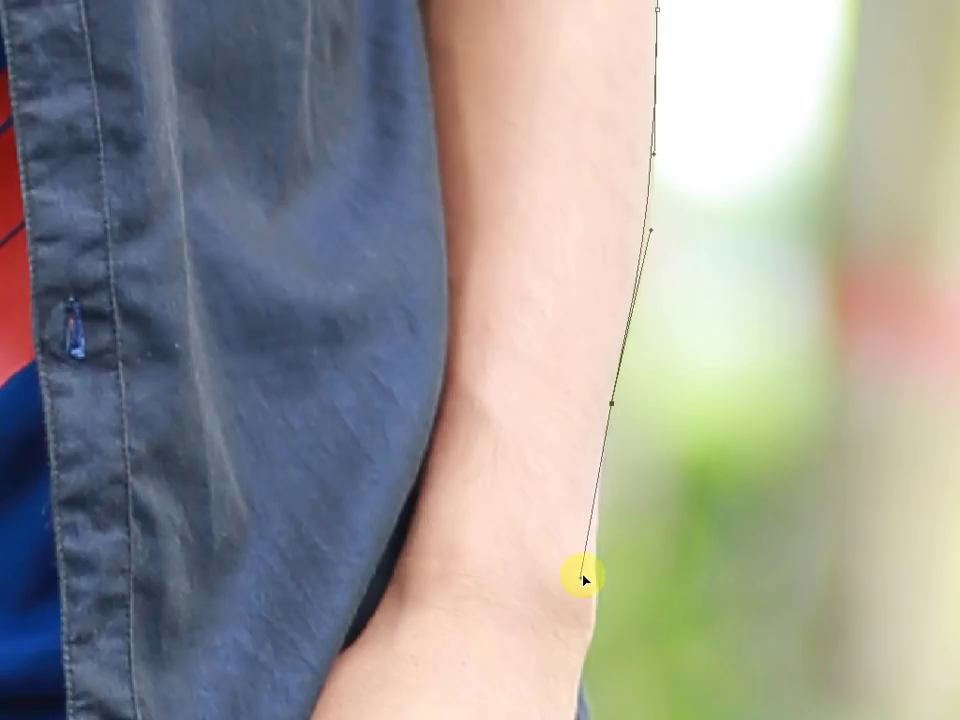
pyautogui.moveTo(600, 579); pyautogui.dragTo(678, 273)
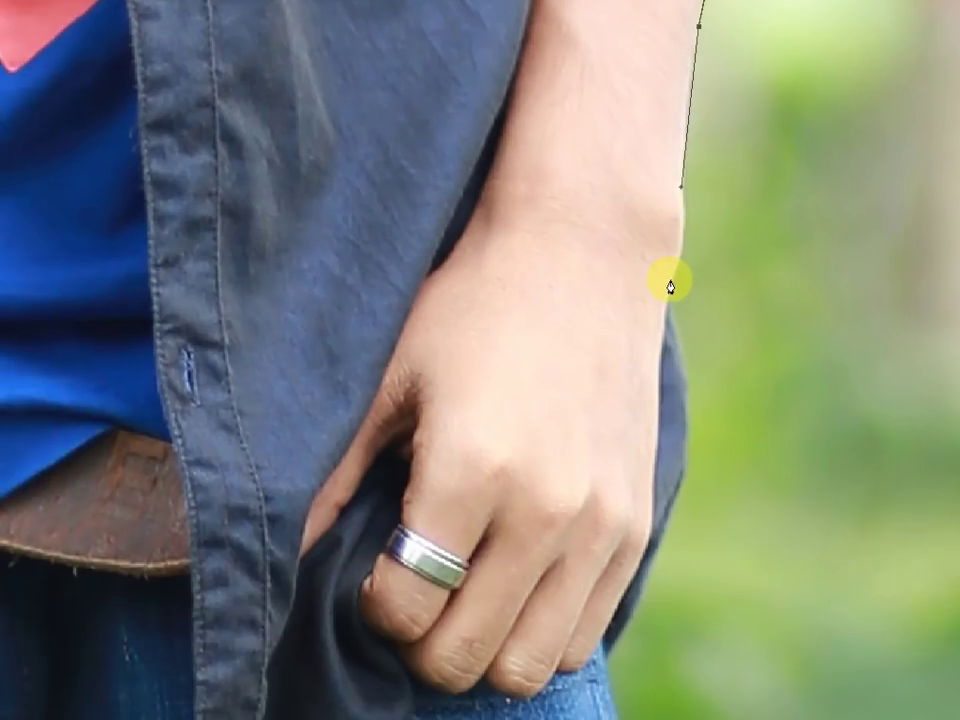
pyautogui.hotkey('ctrl', 'z')
# Finish the path over the wrist and hand to the jeans at the bottom edge, then fit the photo on screen
pyautogui.moveTo(681, 207); pyautogui.dragTo(681, 200)
pyautogui.click(668, 307)
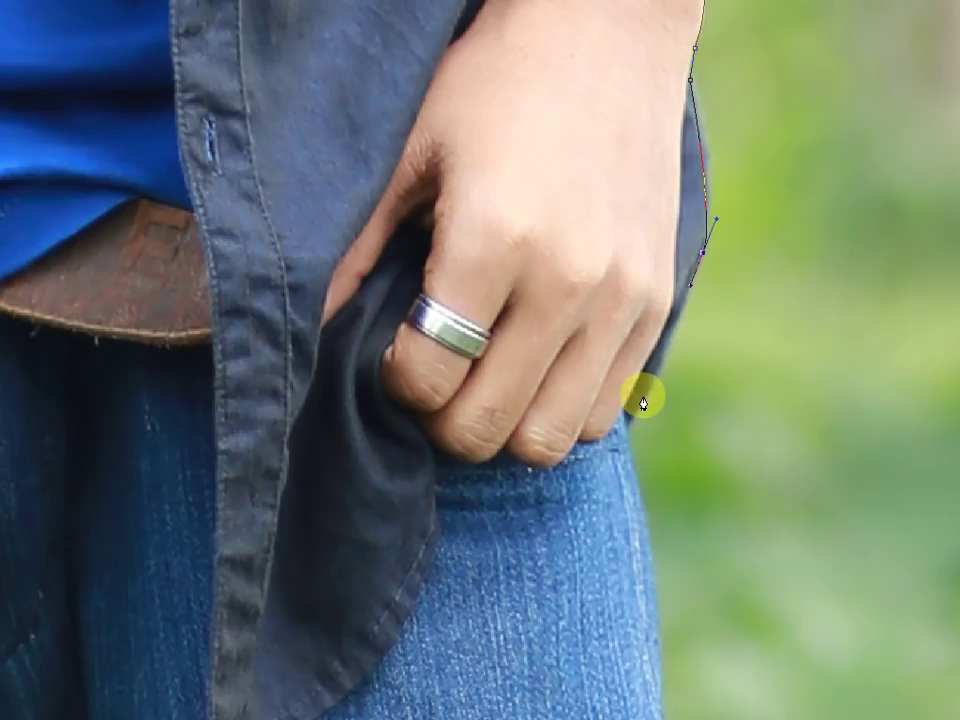
pyautogui.click(628, 428)
pyautogui.moveTo(651, 518); pyautogui.dragTo(671, 438)
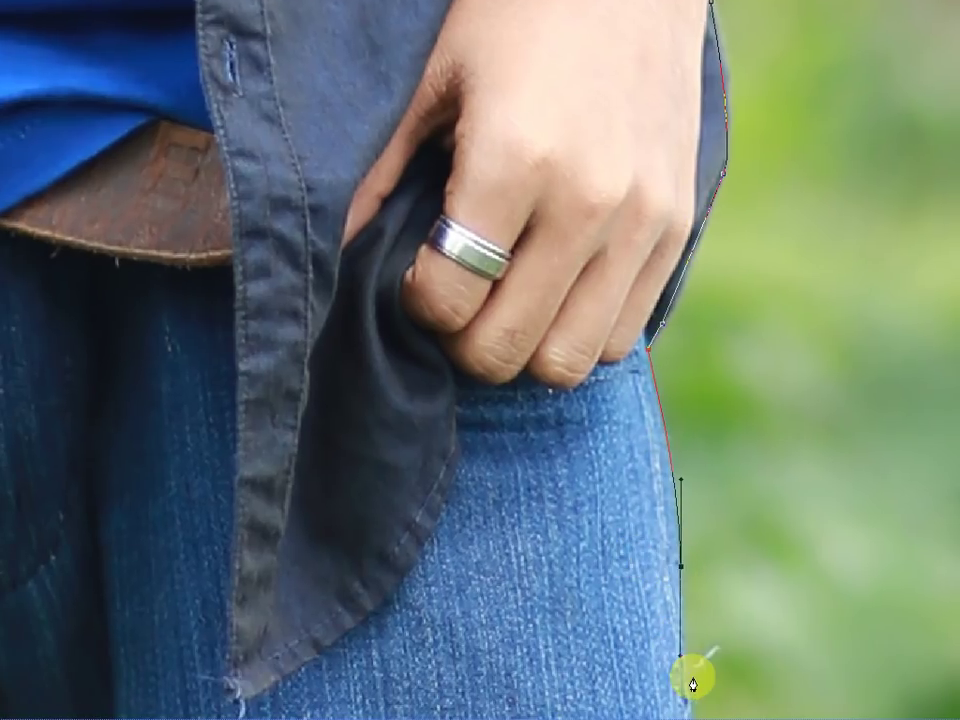
pyautogui.click(681, 708)
pyautogui.hotkey('ctrl', '0')
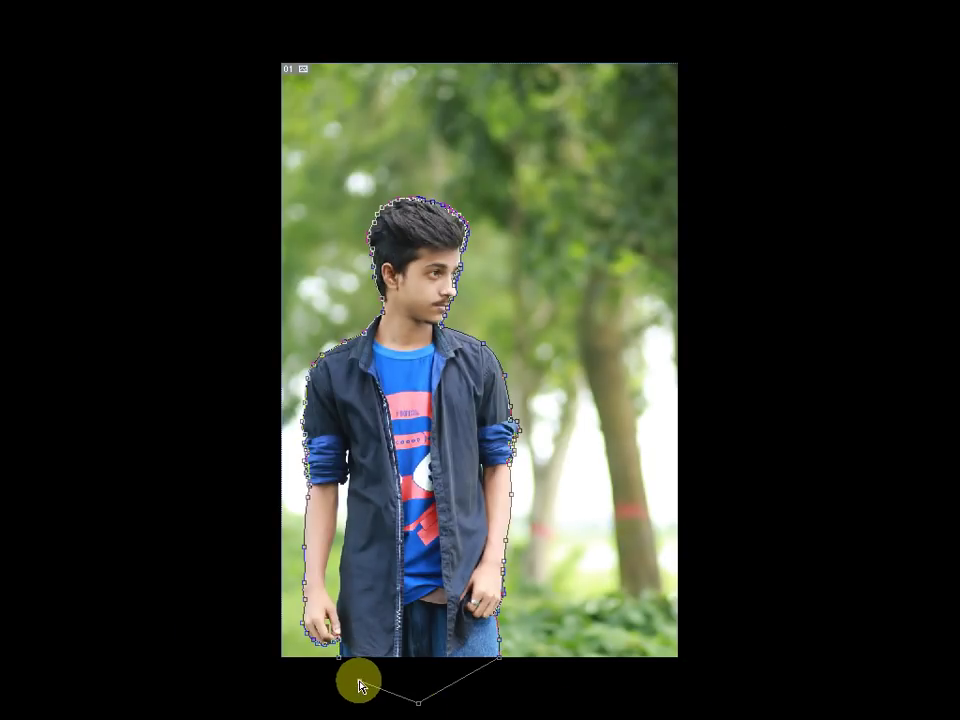
# Load the traced outline as a selection and change the screen display mode
pyautogui.press('Tab')
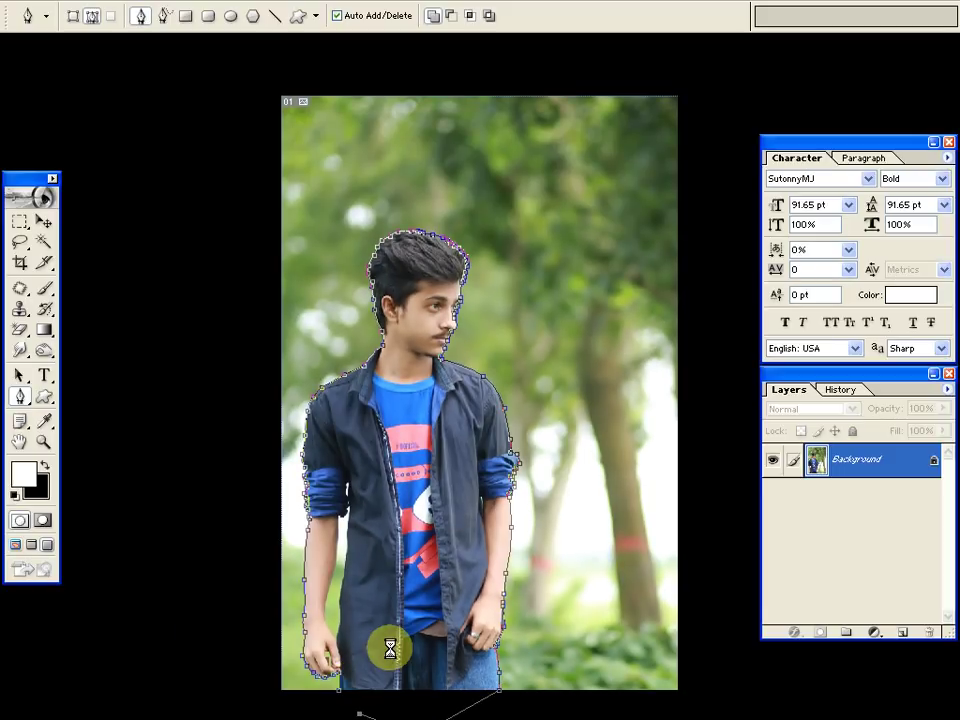
pyautogui.click(44, 221)
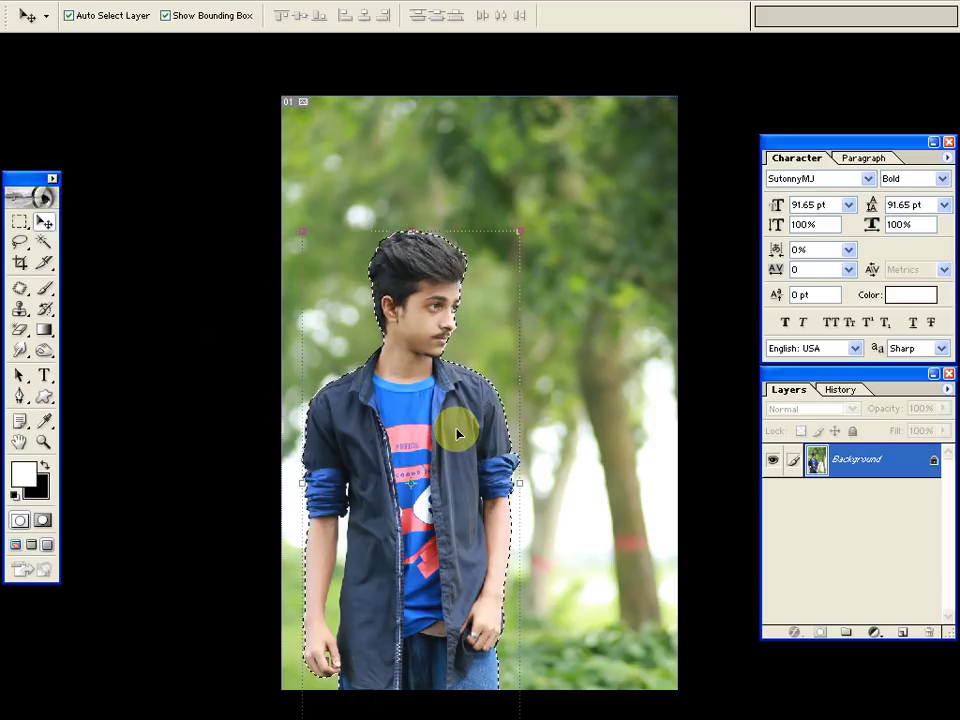
pyautogui.press('f')
pyautogui.click(72, 8)
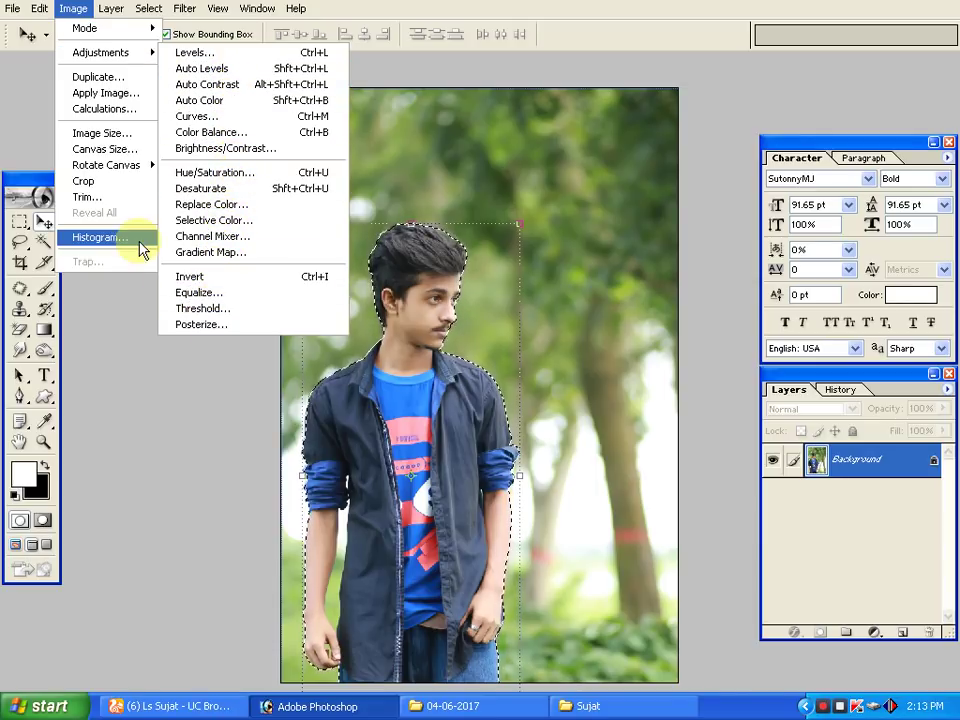
pyautogui.moveTo(105, 165)
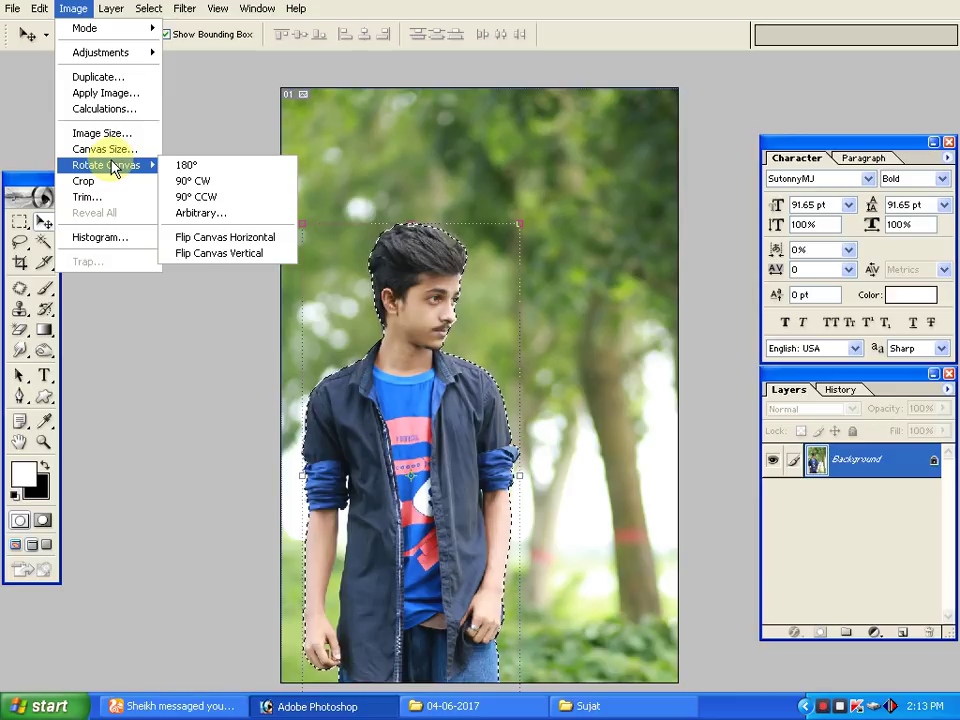
pyautogui.click(525, 281)
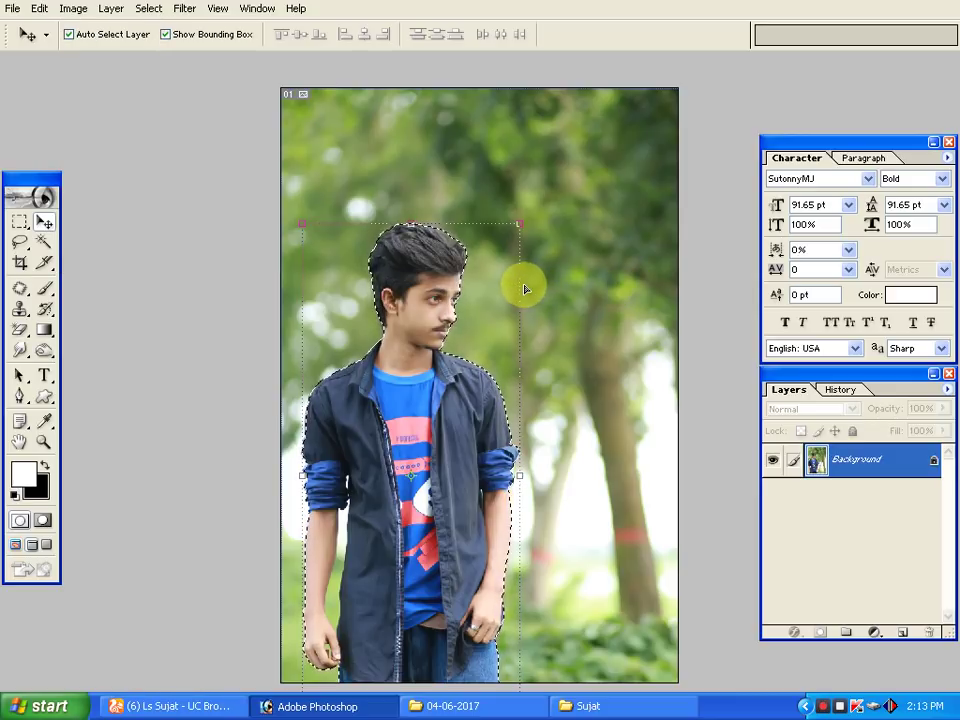
# Feather the selection by 2 pixels and copy it onto a new layer
pyautogui.hotkey('ctrl', 'alt', 'd')
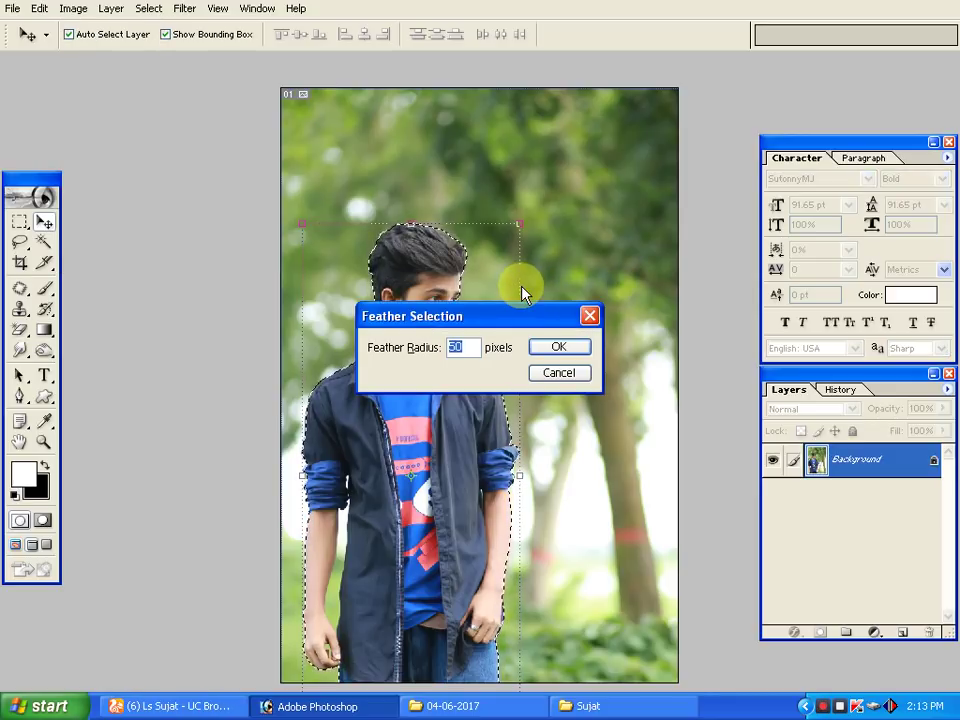
pyautogui.write('2')
pyautogui.click(556, 350)
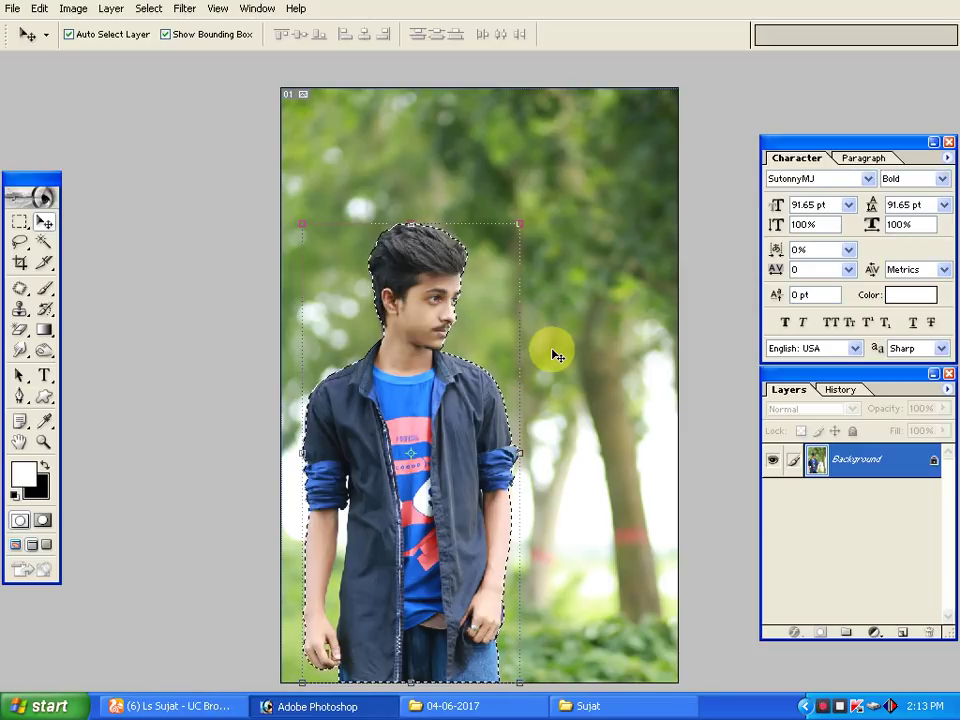
pyautogui.hotkey('ctrl', 'j')
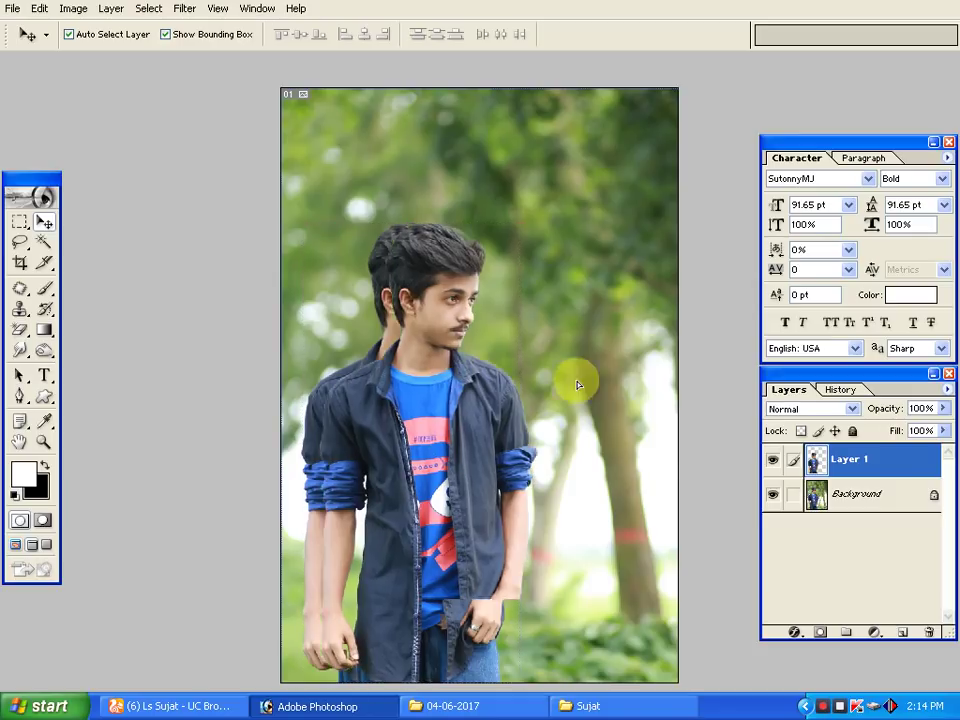
# Test-shift the copied boy, undo it, then select the Background layer and the Clone Stamp
pyautogui.moveTo(445, 365); pyautogui.dragTo(560, 327)
pyautogui.click(544, 167)
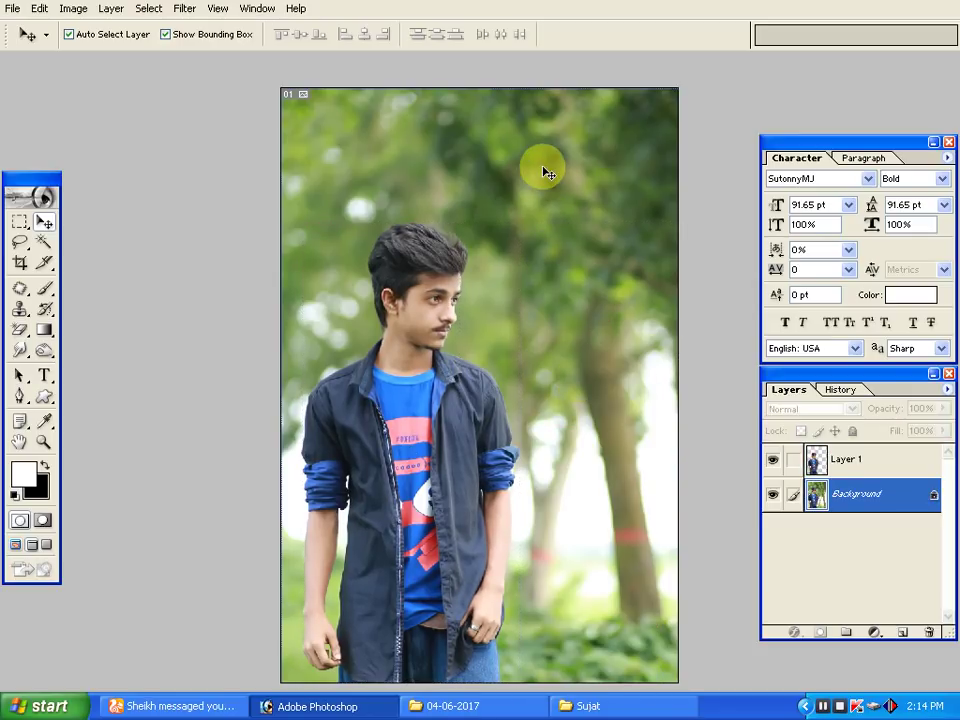
pyautogui.hotkey('ctrl', '-')
pyautogui.hotkey('ctrl', '+')
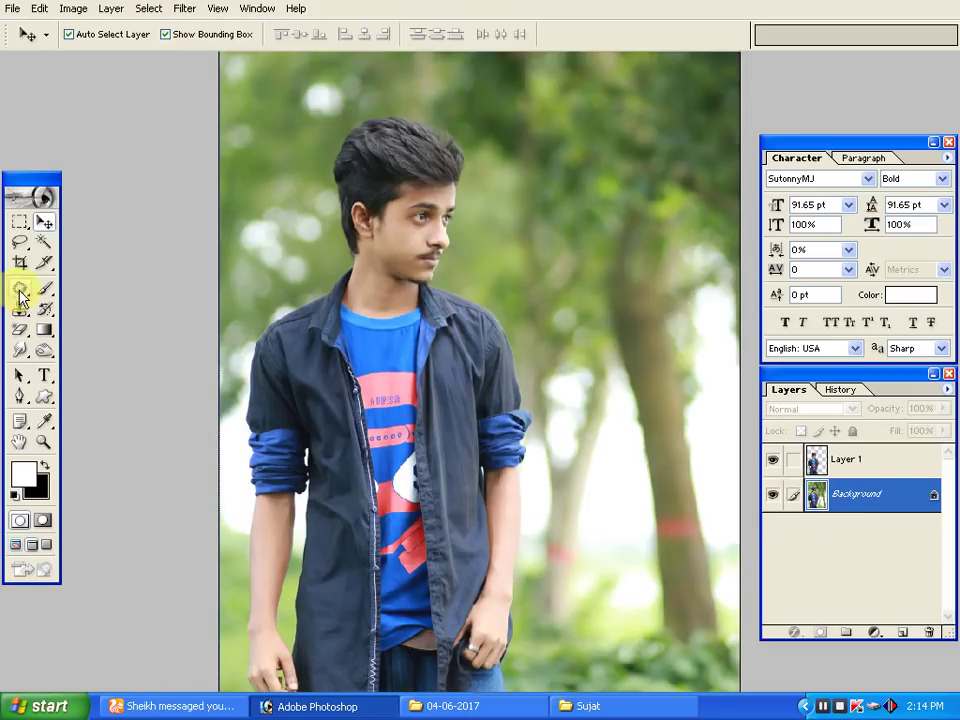
pyautogui.click(19, 308)
# Set the Clone Stamp opacity value to 30 and go to full-screen view with panels hidden
pyautogui.click(351, 34)
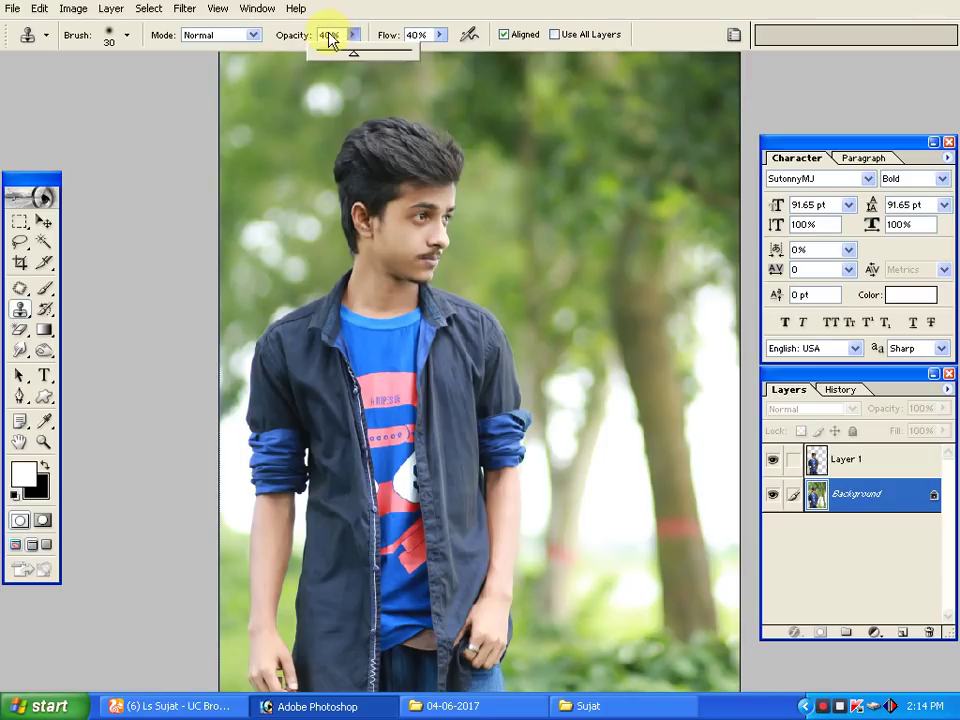
pyautogui.click(318, 34)
pyautogui.write('60')
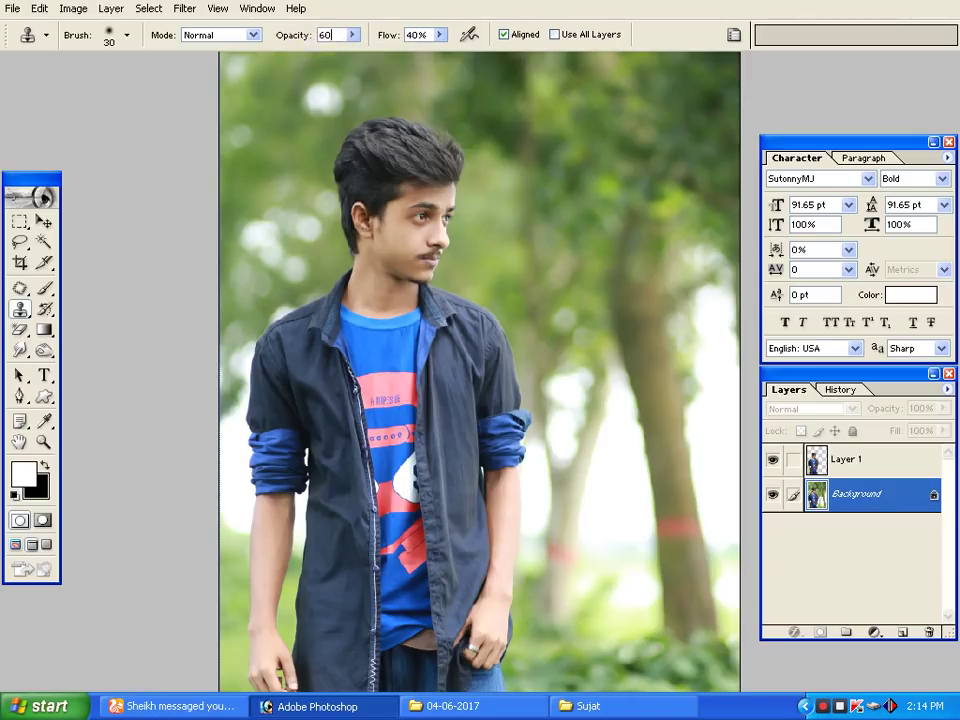
pyautogui.write('30')
pyautogui.press('Return')
pyautogui.press('Tab')
pyautogui.press('f')
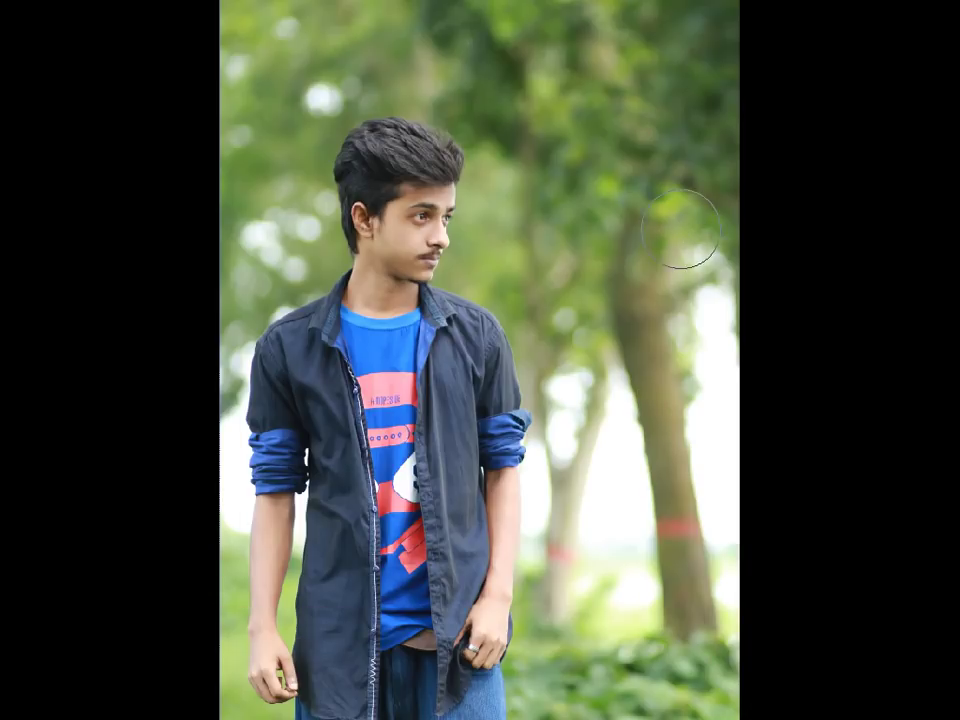
# Sample upper foliage with a larger brush and clone it around the tree trunk
pyautogui.click(671, 193)
pyautogui.press(']')
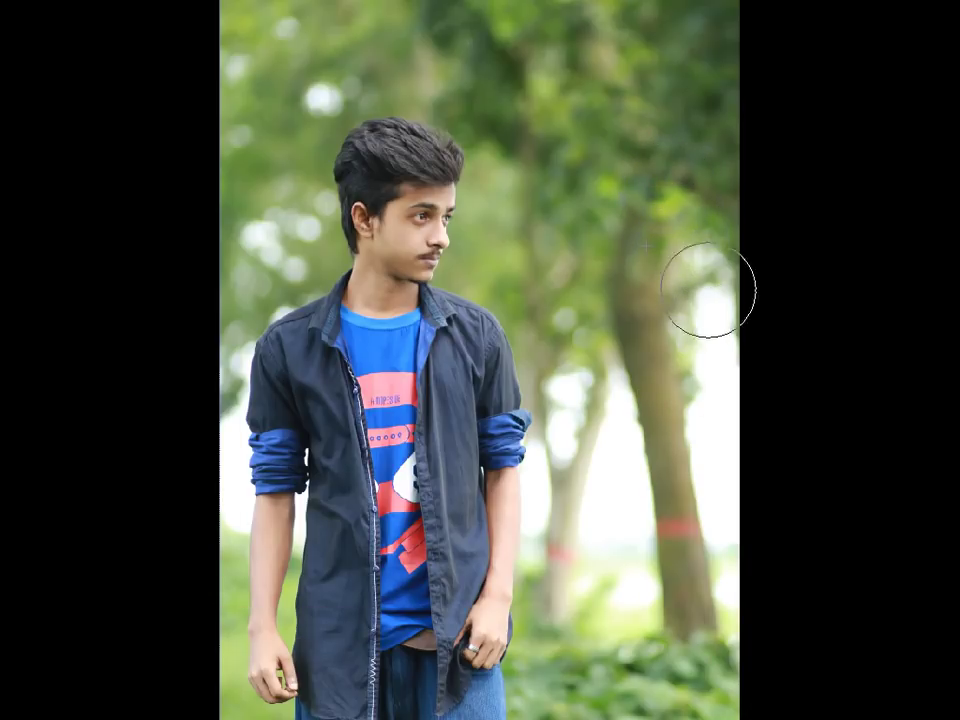
pyautogui.press('Tab')
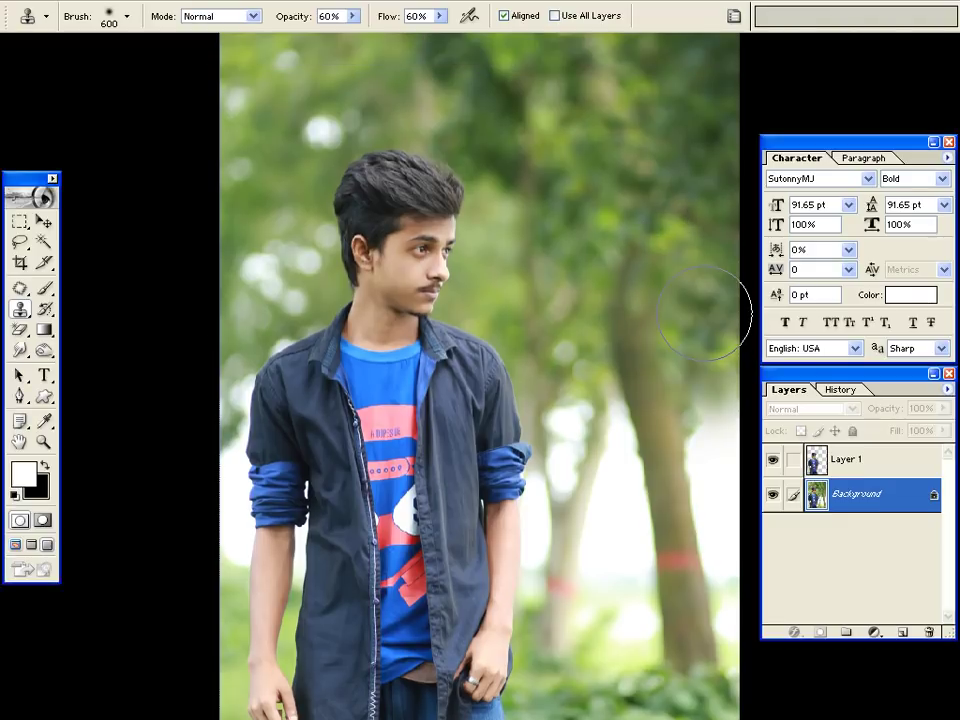
pyautogui.press('Tab')
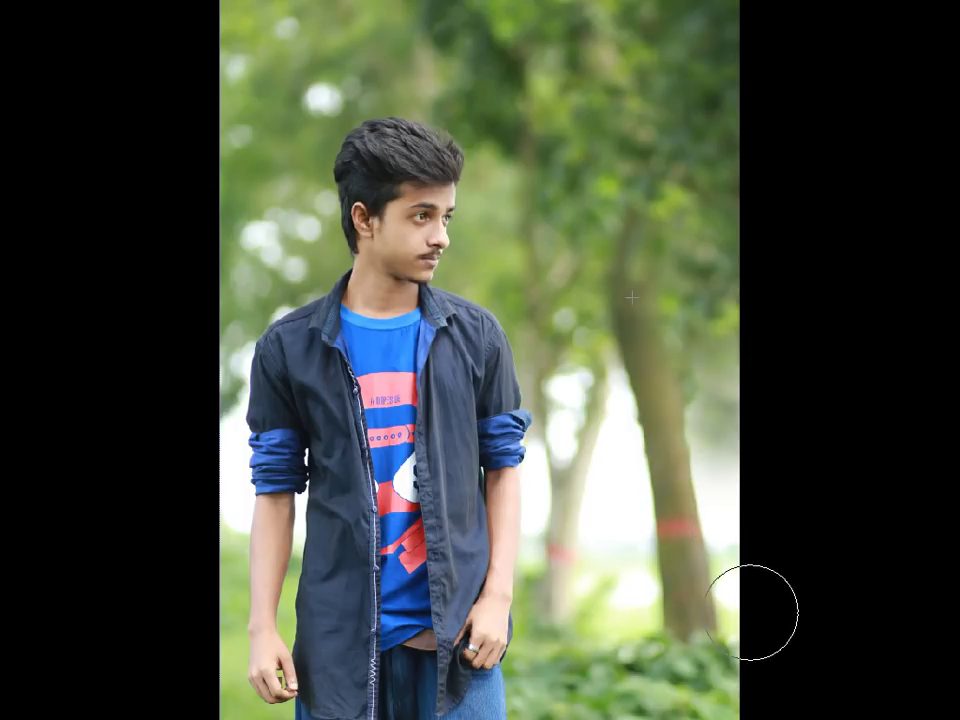
pyautogui.keyDown('alt'); pyautogui.click(609, 111); pyautogui.keyUp('alt')
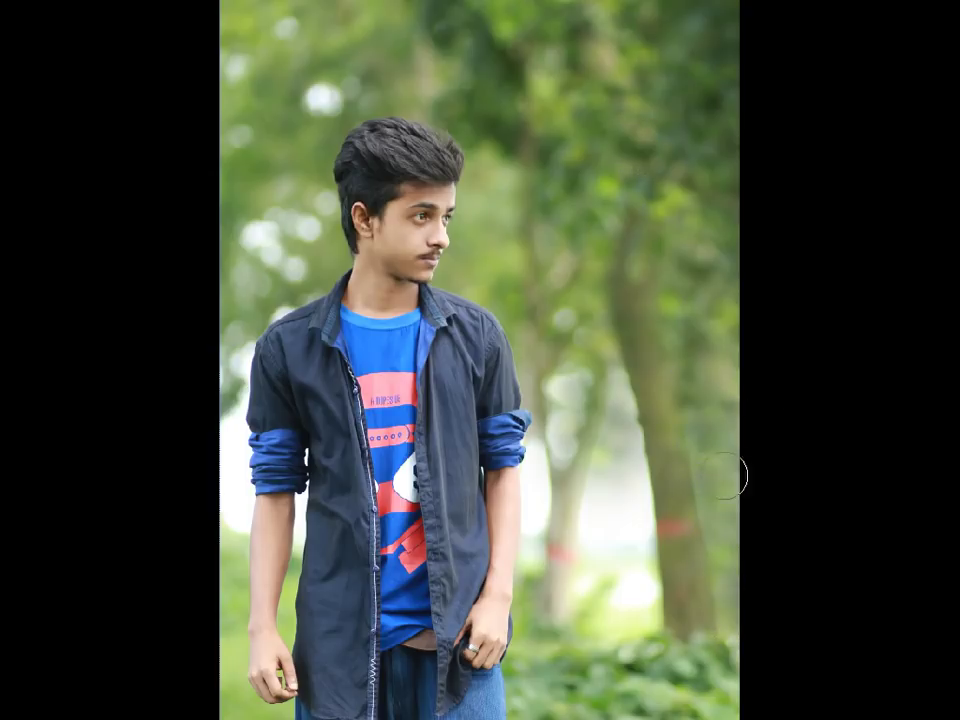
pyautogui.moveTo(604, 313); pyautogui.dragTo(587, 189)
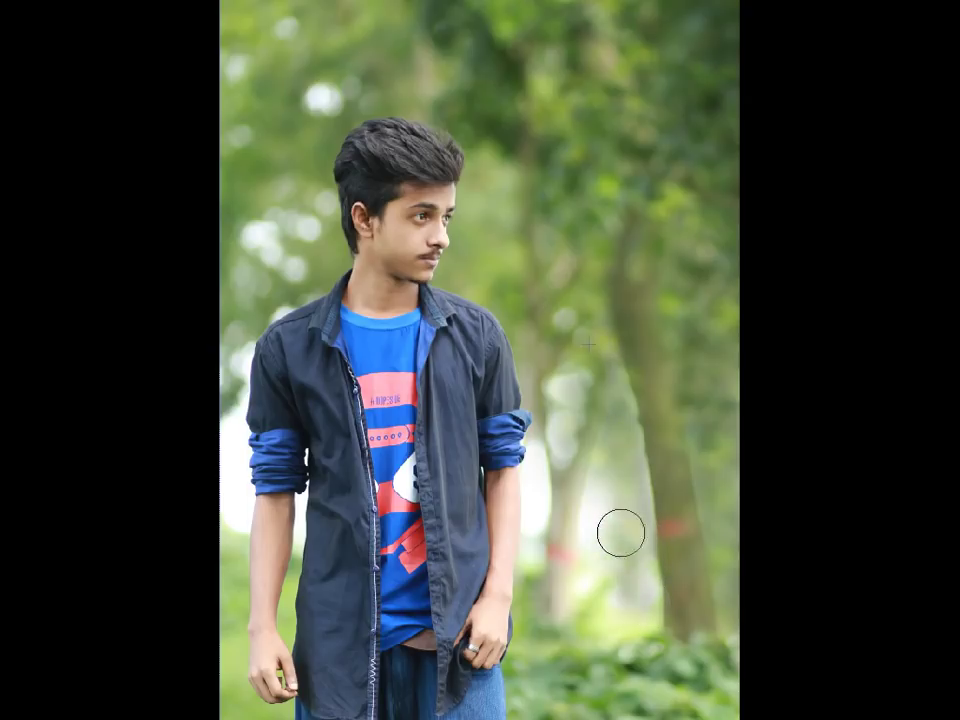
pyautogui.moveTo(597, 541)
pyautogui.mouseDown()
pyautogui.moveTo(591, 563)
pyautogui.moveTo(599, 494)
pyautogui.mouseUp()
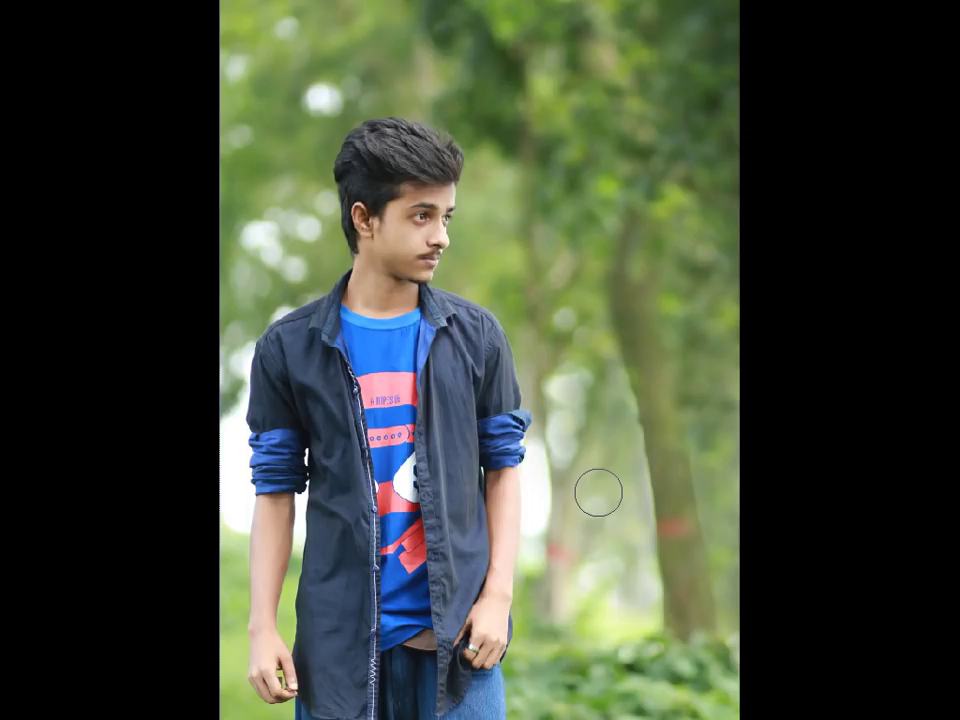
pyautogui.moveTo(578, 360)
pyautogui.mouseDown()
pyautogui.moveTo(564, 420)
pyautogui.moveTo(578, 474)
pyautogui.mouseUp()
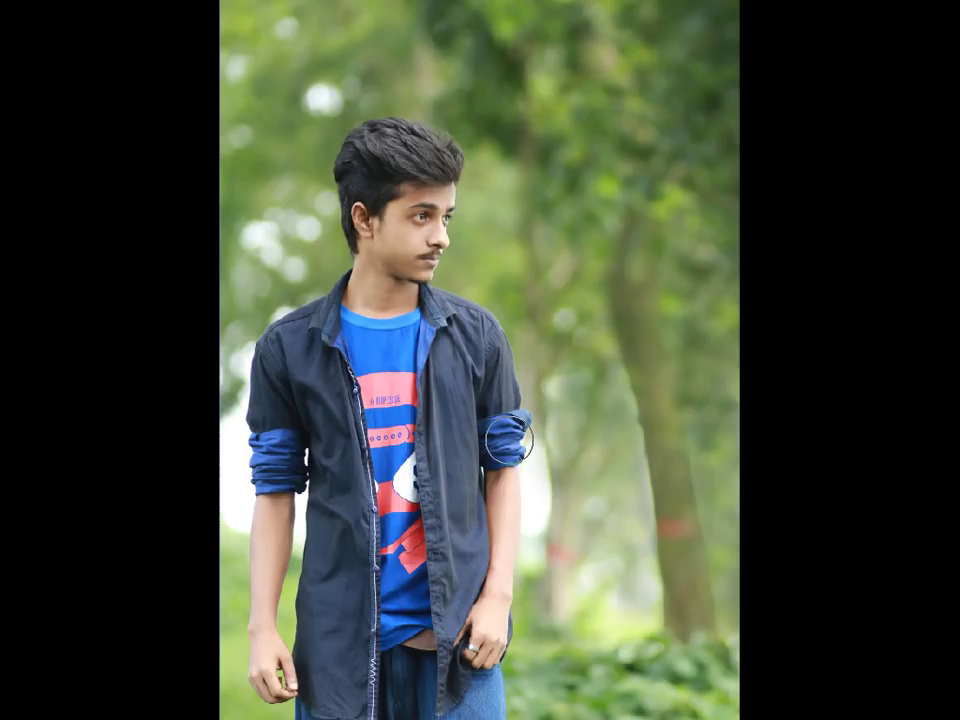
# Resample background clone sources and repaint along the left shoulder edge
pyautogui.keyDown('alt'); pyautogui.click(561, 259); pyautogui.keyUp('alt')
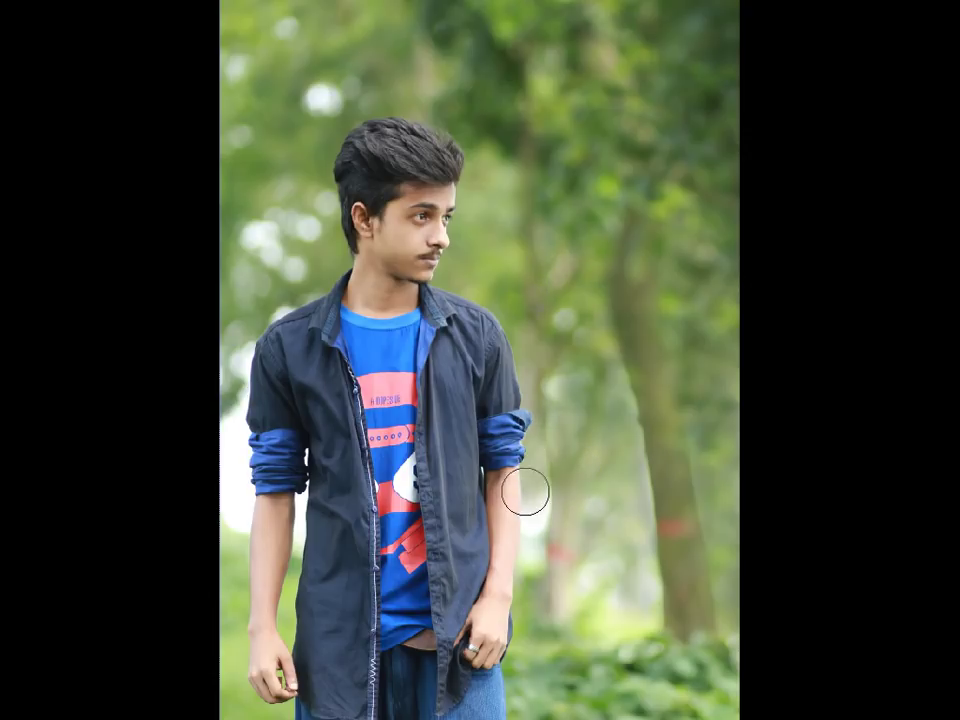
pyautogui.keyDown('alt'); pyautogui.click(580, 232); pyautogui.keyUp('alt')
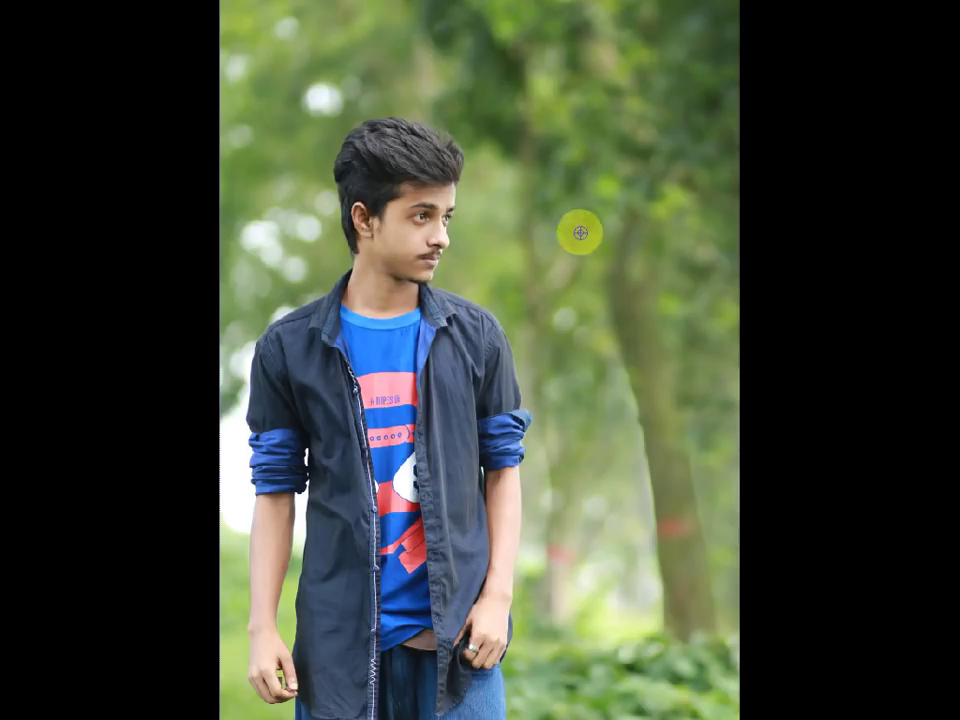
pyautogui.click(665, 505)
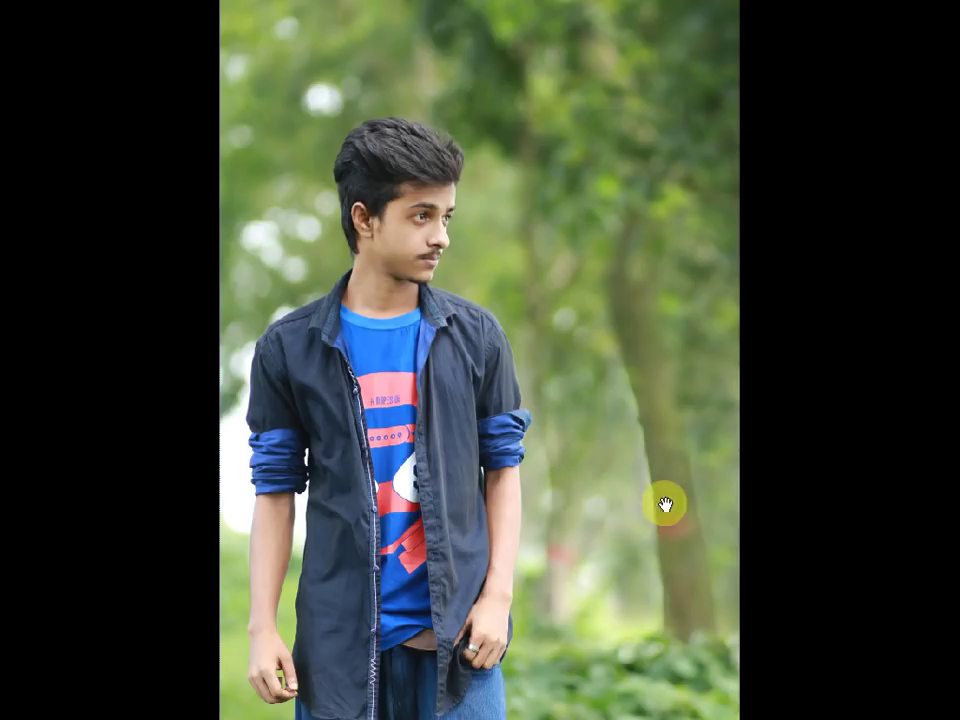
pyautogui.keyDown('alt'); pyautogui.click(566, 324); pyautogui.keyUp('alt')
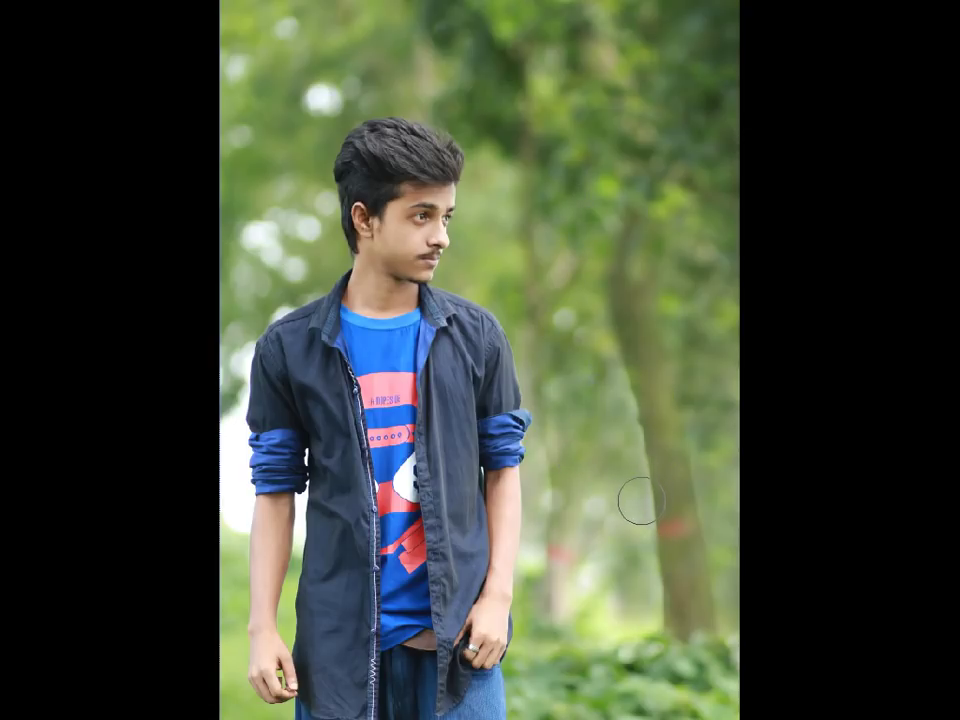
pyautogui.keyDown('alt'); pyautogui.click(596, 503); pyautogui.keyUp('alt')
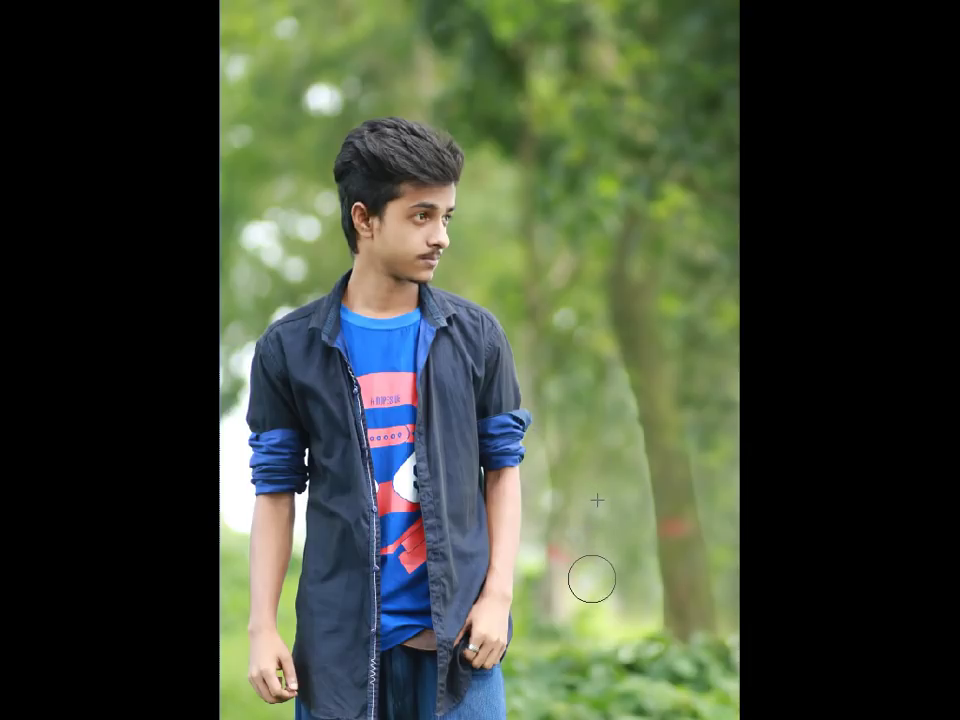
pyautogui.keyDown('alt'); pyautogui.click(611, 643); pyautogui.keyUp('alt')
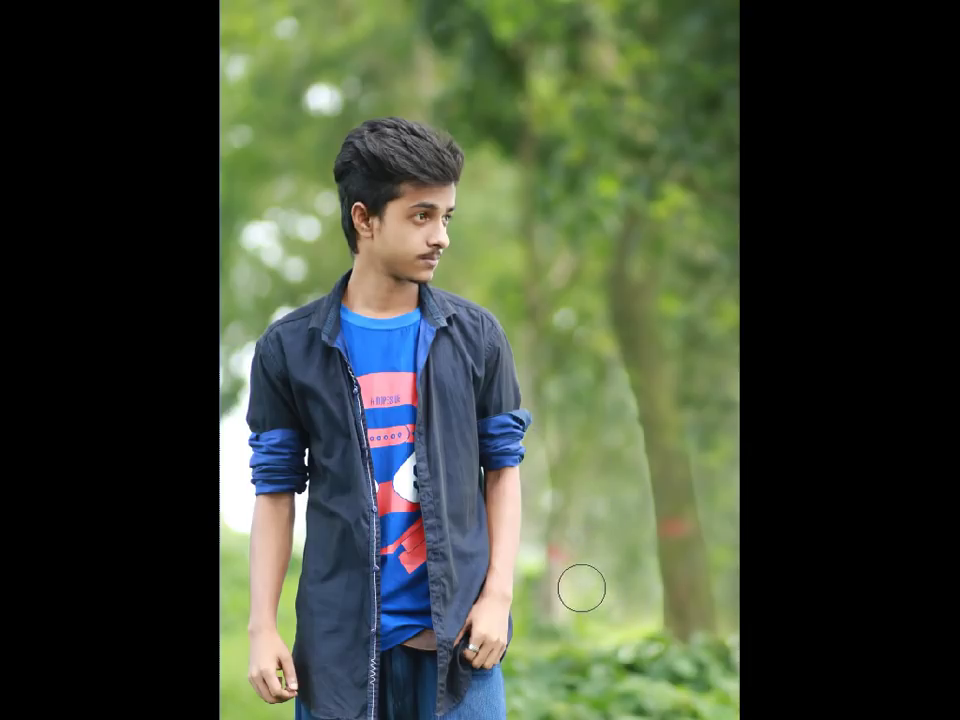
pyautogui.keyDown('alt'); pyautogui.click(570, 388); pyautogui.keyUp('alt')
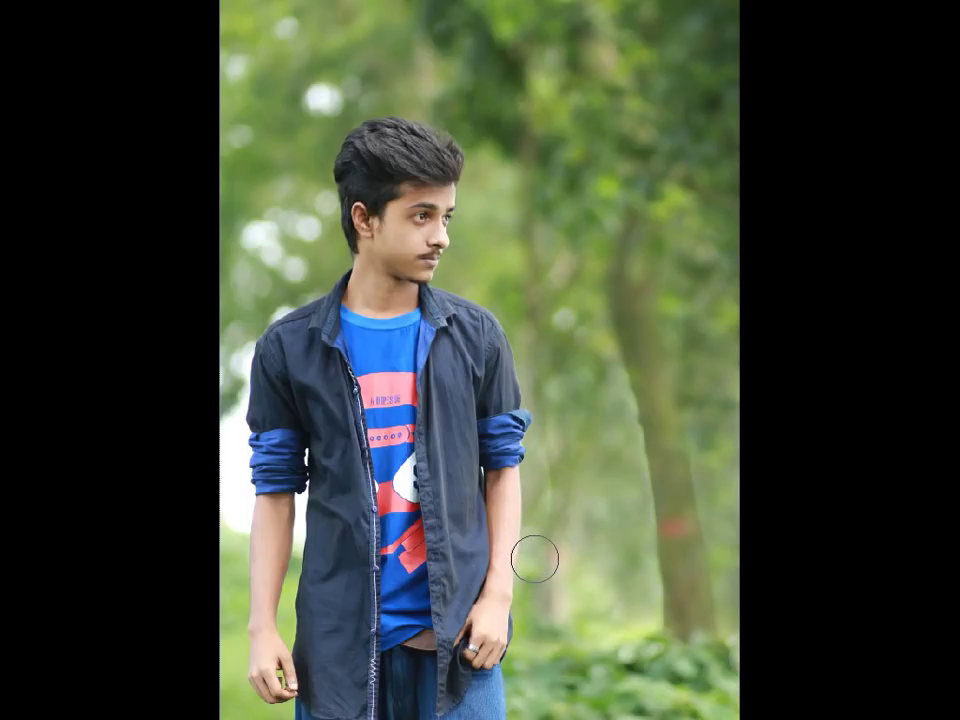
pyautogui.keyDown('alt'); pyautogui.click(284, 91); pyautogui.keyUp('alt')
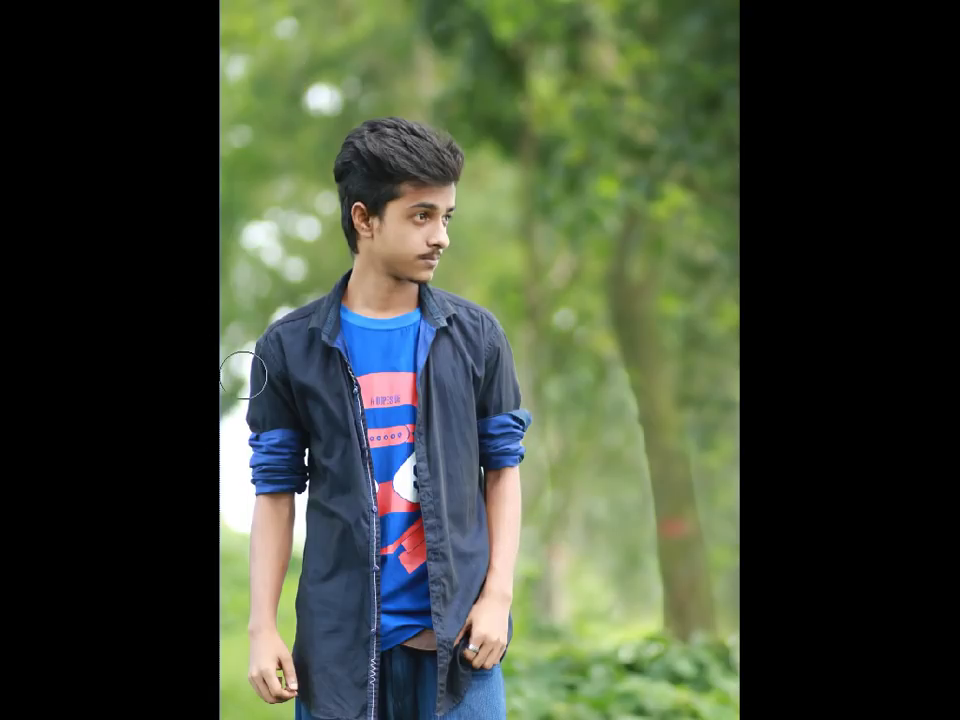
pyautogui.moveTo(243, 375)
pyautogui.mouseDown()
pyautogui.moveTo(236, 439)
pyautogui.moveTo(231, 349)
pyautogui.moveTo(268, 323)
pyautogui.mouseUp()
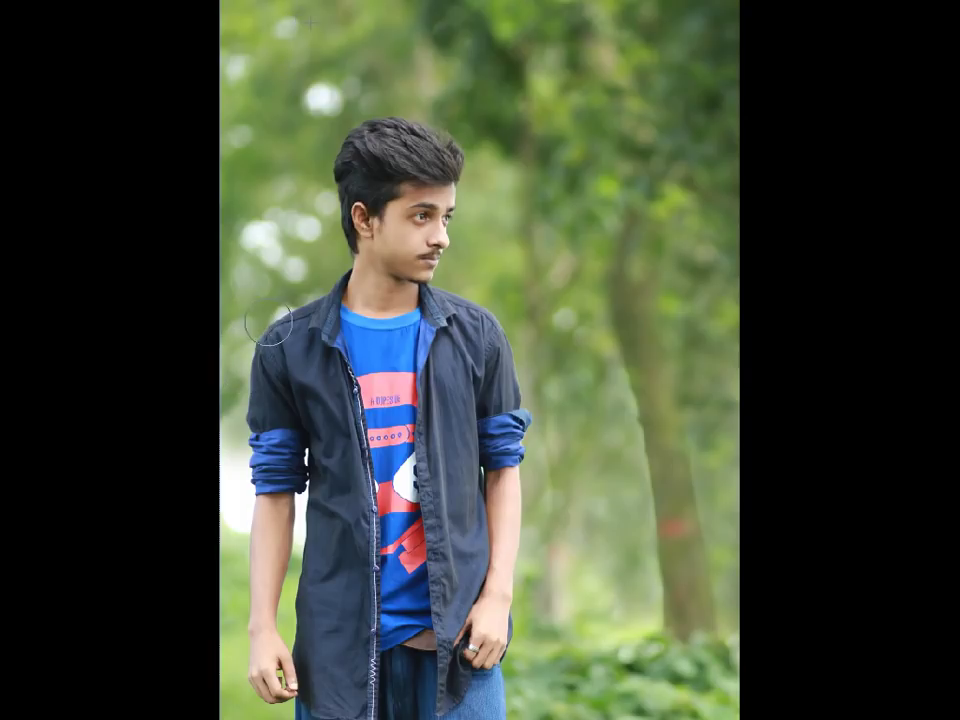
# Clone background along the jacket's left edge and arm and over the white gap beside the sleeve
pyautogui.hotkey('ctrl', '-')
pyautogui.keyDown('alt'); pyautogui.click(272, 242); pyautogui.keyUp('alt')
pyautogui.click(351, 141)
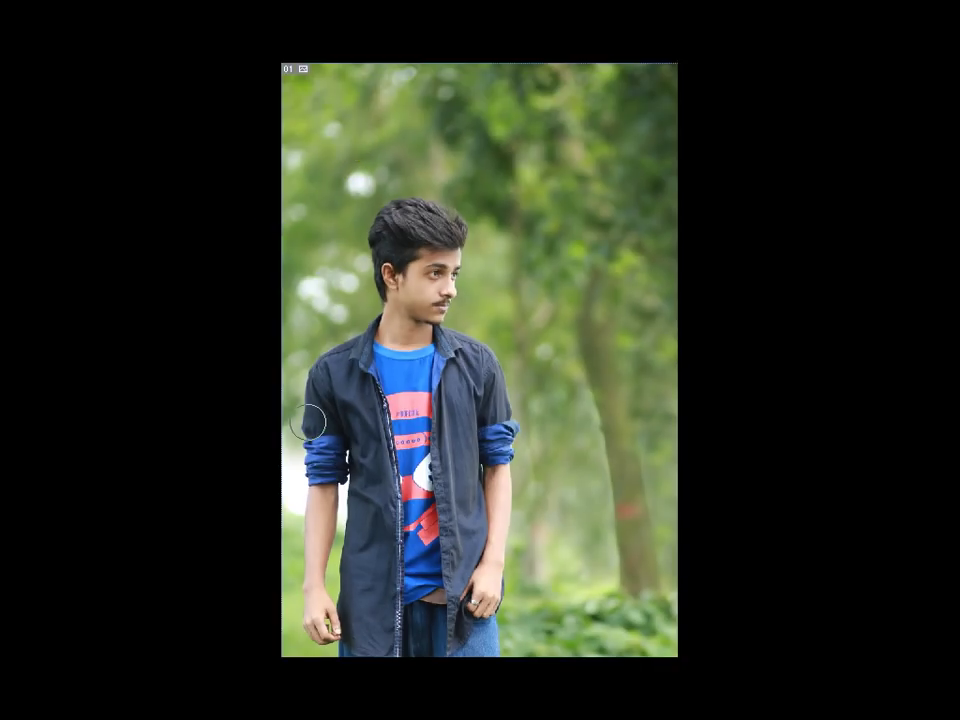
pyautogui.moveTo(301, 454)
pyautogui.mouseDown()
pyautogui.moveTo(296, 435)
pyautogui.moveTo(296, 497)
pyautogui.moveTo(307, 465)
pyautogui.mouseUp()
pyautogui.keyDown('alt'); pyautogui.click(328, 210); pyautogui.keyUp('alt')
pyautogui.keyDown('alt'); pyautogui.click(336, 146); pyautogui.keyUp('alt')
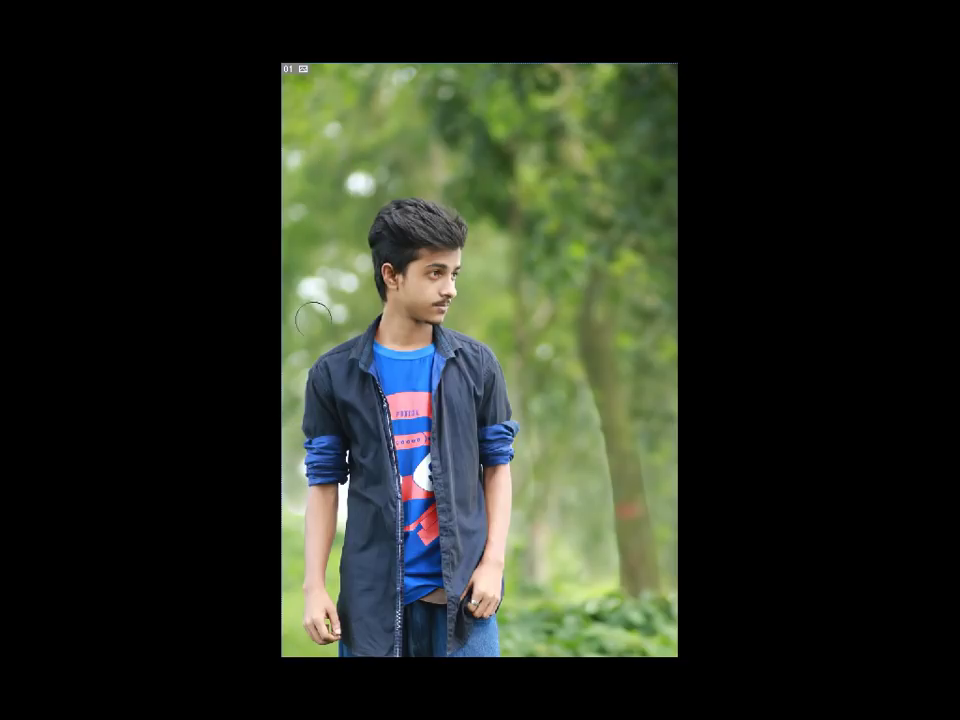
pyautogui.moveTo(312, 466); pyautogui.dragTo(305, 498)
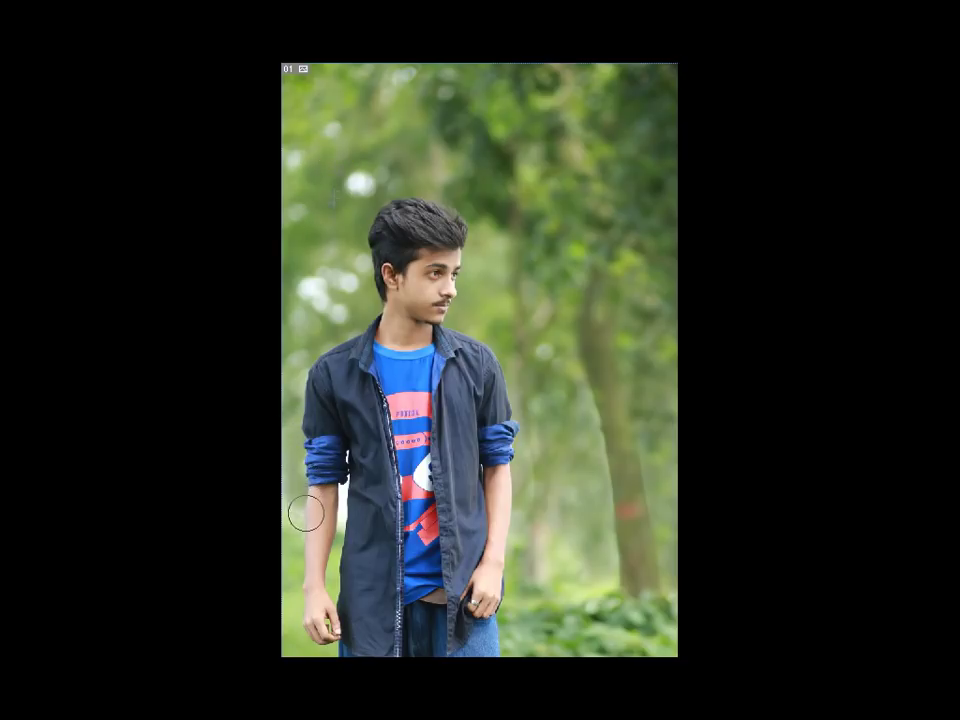
pyautogui.keyDown('alt'); pyautogui.click(343, 210); pyautogui.keyUp('alt')
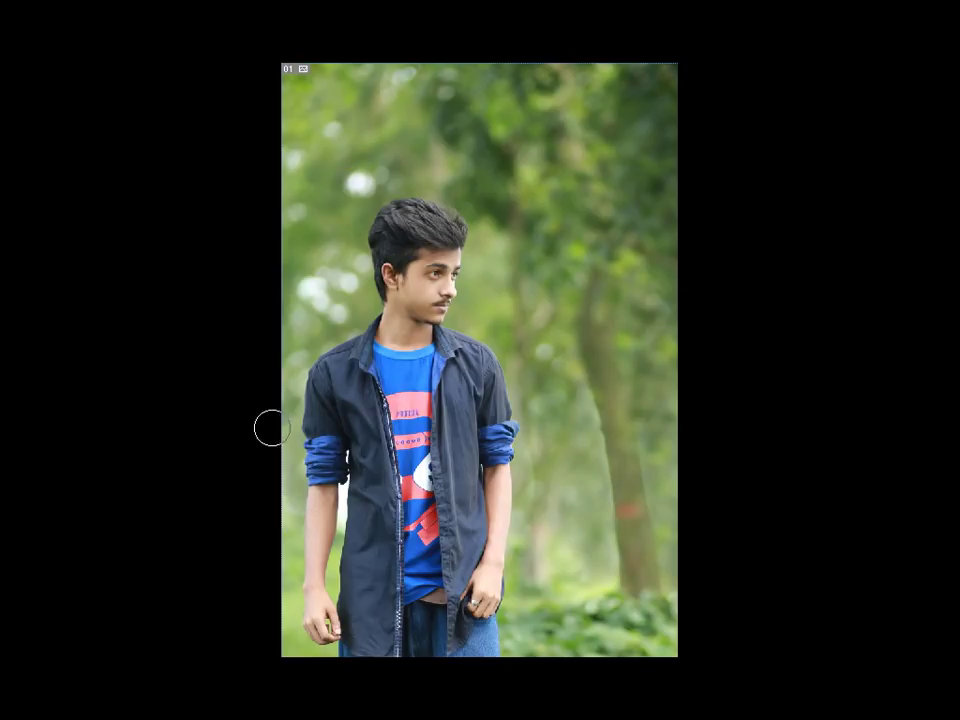
pyautogui.keyDown('alt'); pyautogui.click(330, 166); pyautogui.keyUp('alt')
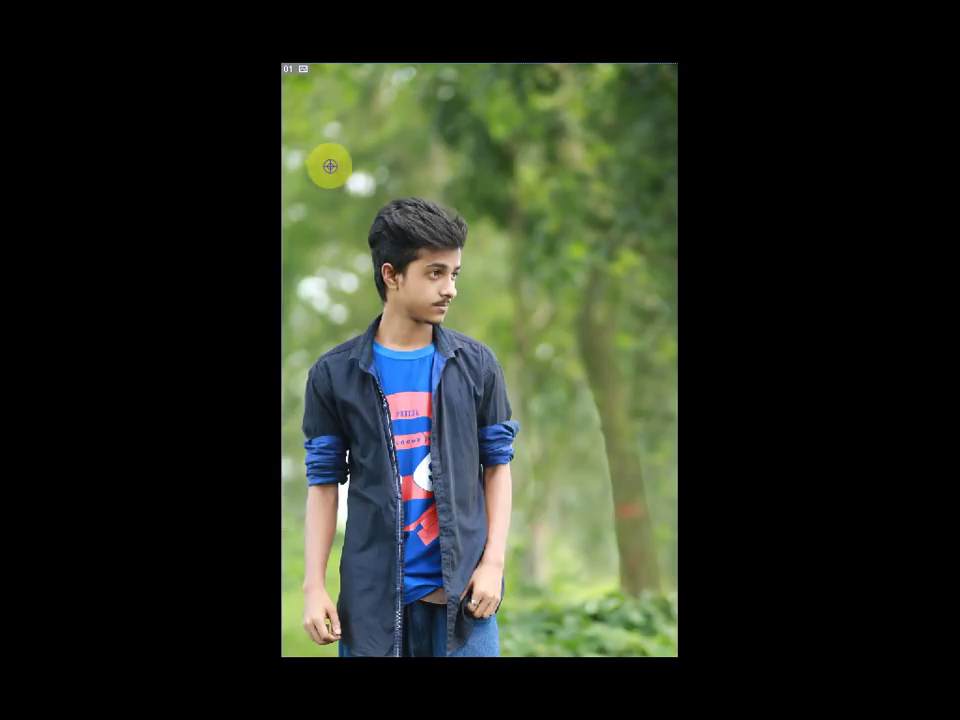
pyautogui.click(347, 486)
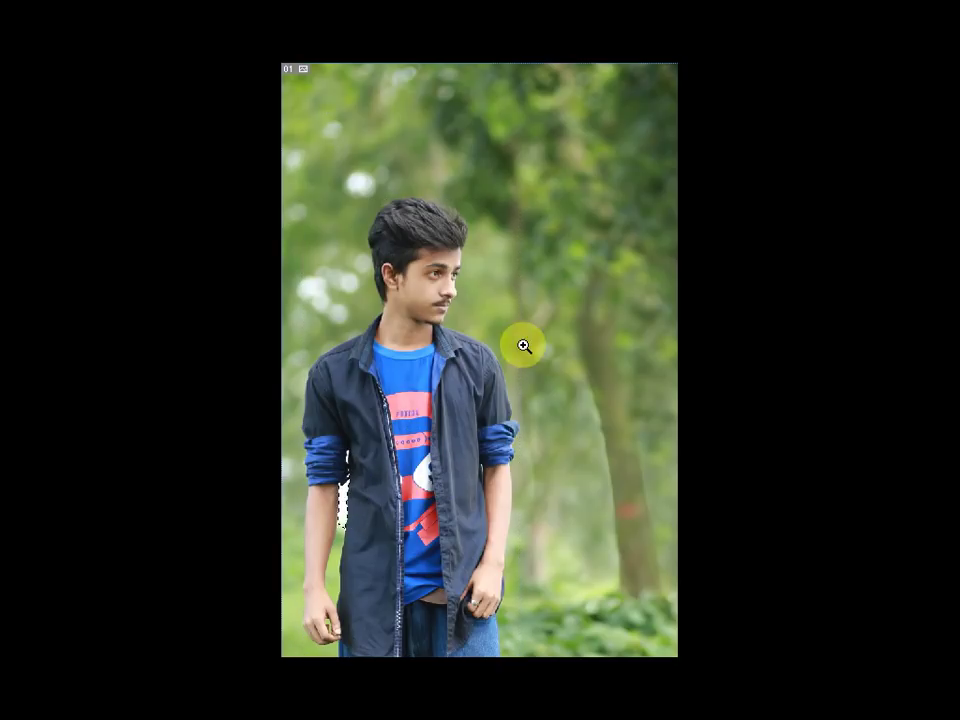
pyautogui.click(279, 574)
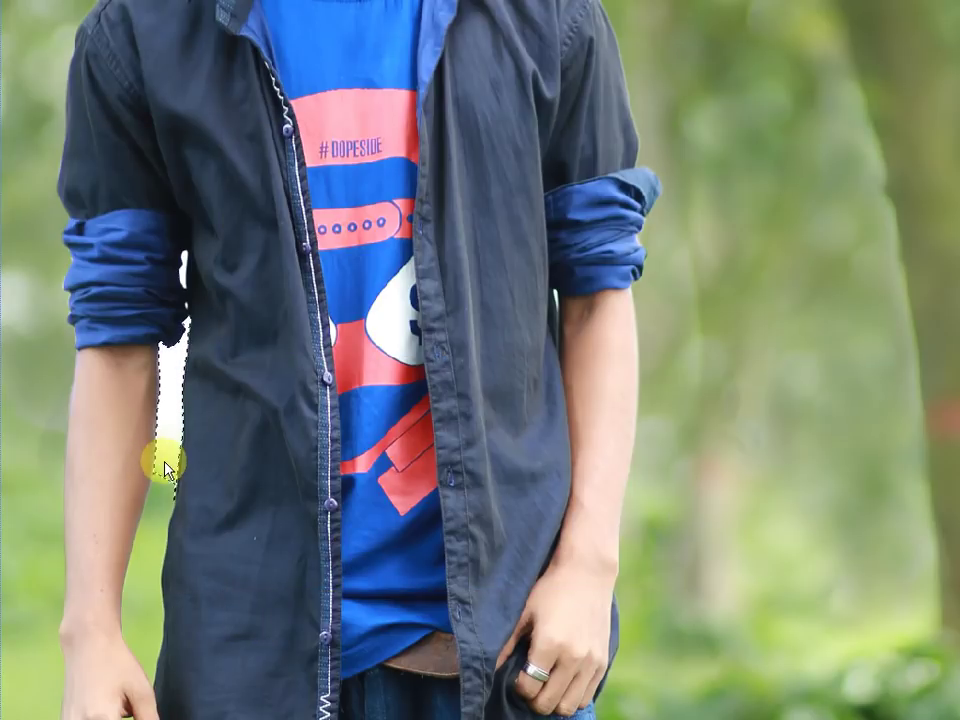
# Lasso the left arm/shirt edge, feather it 2 px, apply a transform, and exit full-screen view
pyautogui.moveTo(165, 468); pyautogui.dragTo(183, 272)
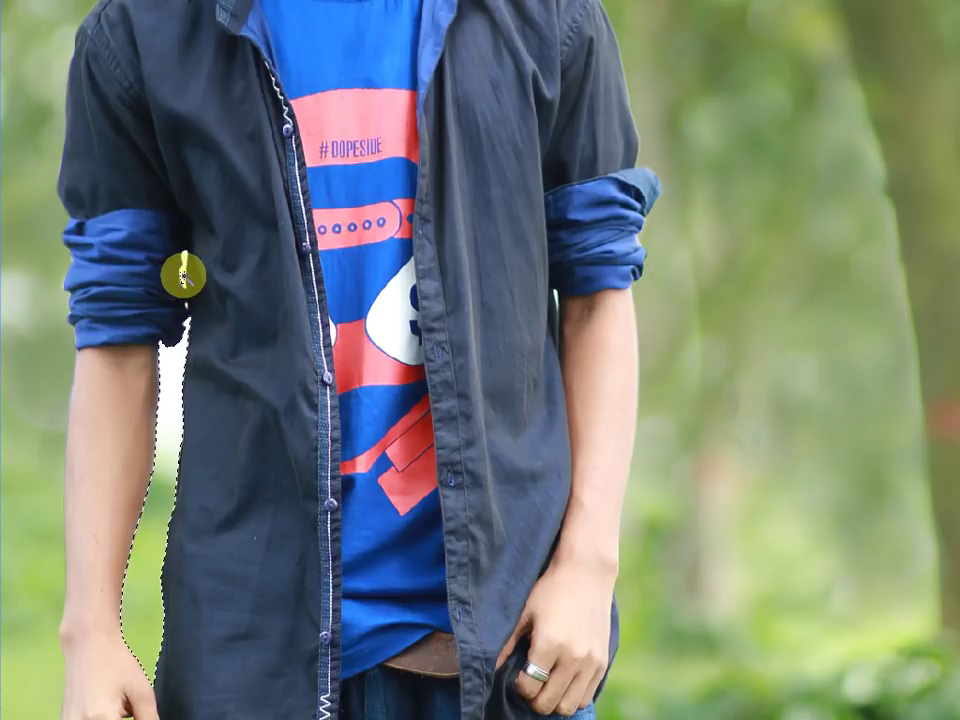
pyautogui.hotkey('ctrl', 'alt', 'd')
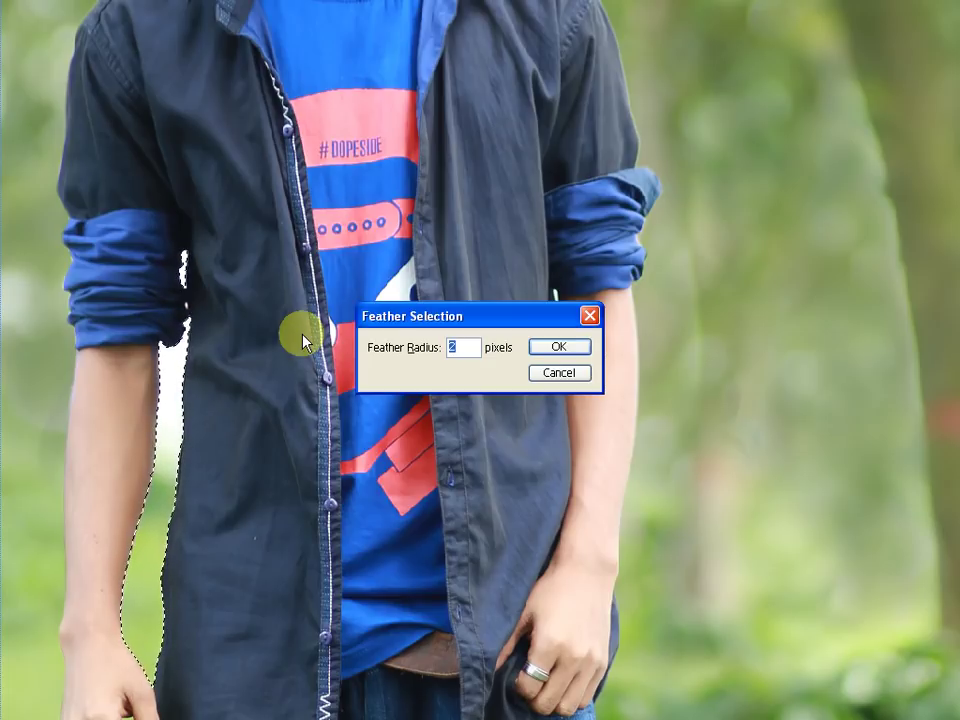
pyautogui.press('Return')
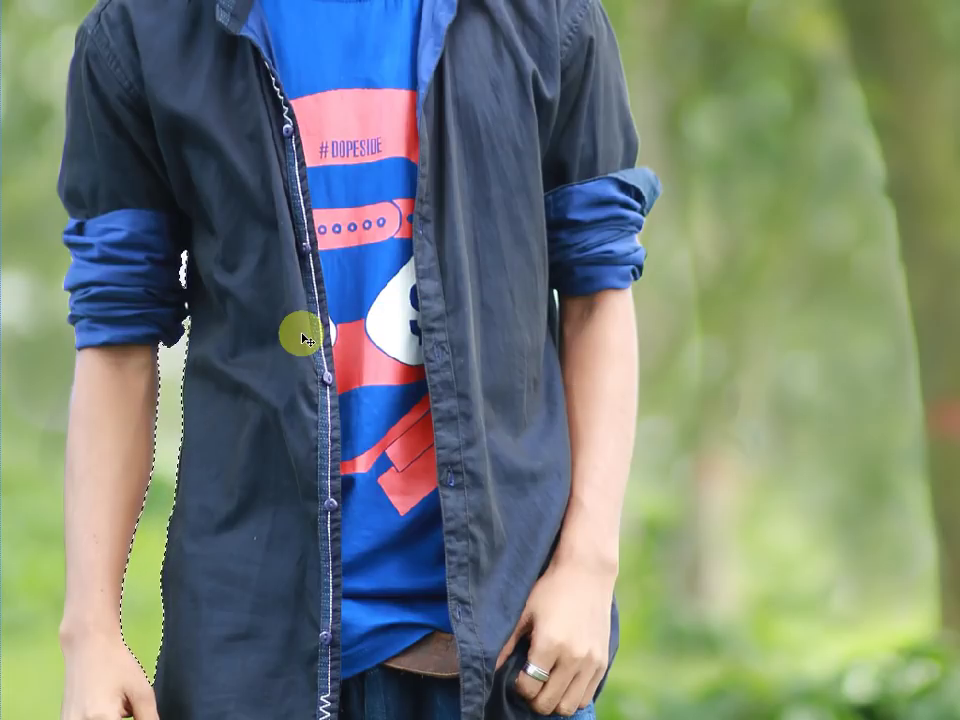
pyautogui.hotkey('ctrl', '0')
pyautogui.hotkey('ctrl', 't')
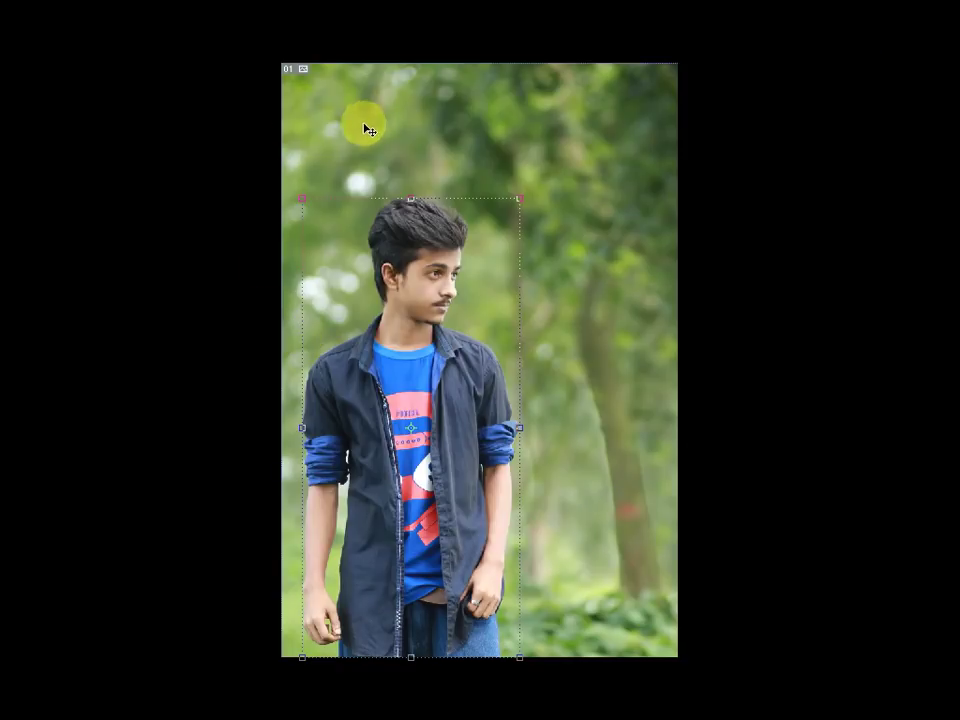
pyautogui.press('Return')
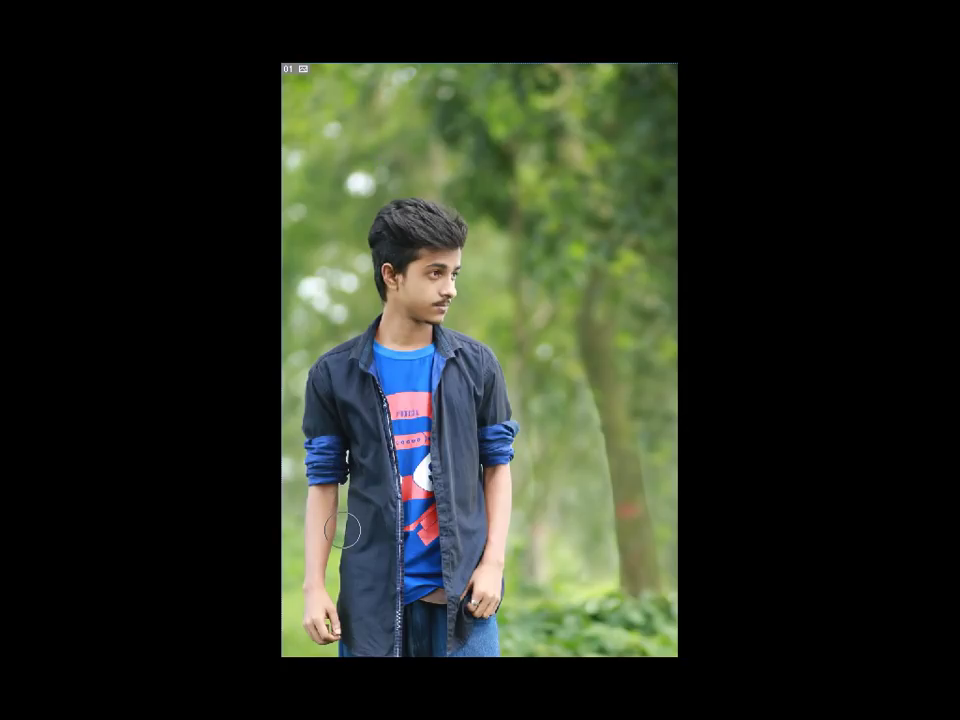
pyautogui.press('f')
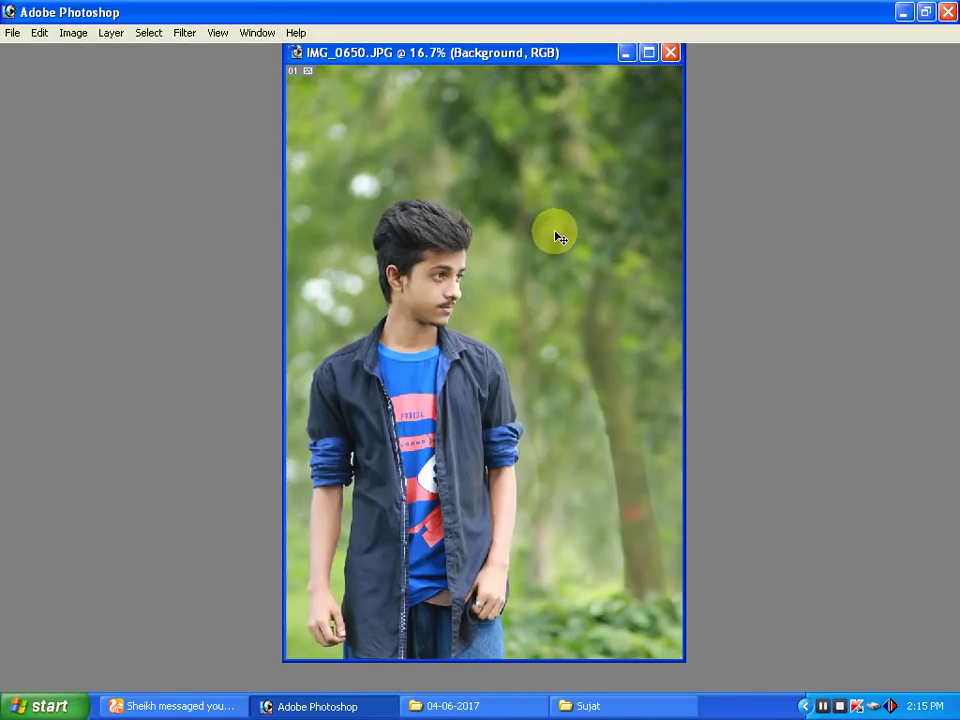
# Drag 444.jpg from the 04-06-2017 folder into Photoshop to open it
pyautogui.click(557, 706)
pyautogui.click(497, 710)
pyautogui.moveTo(519, 568)
pyautogui.mouseDown()
pyautogui.moveTo(362, 686)
pyautogui.moveTo(600, 352)
pyautogui.mouseUp()
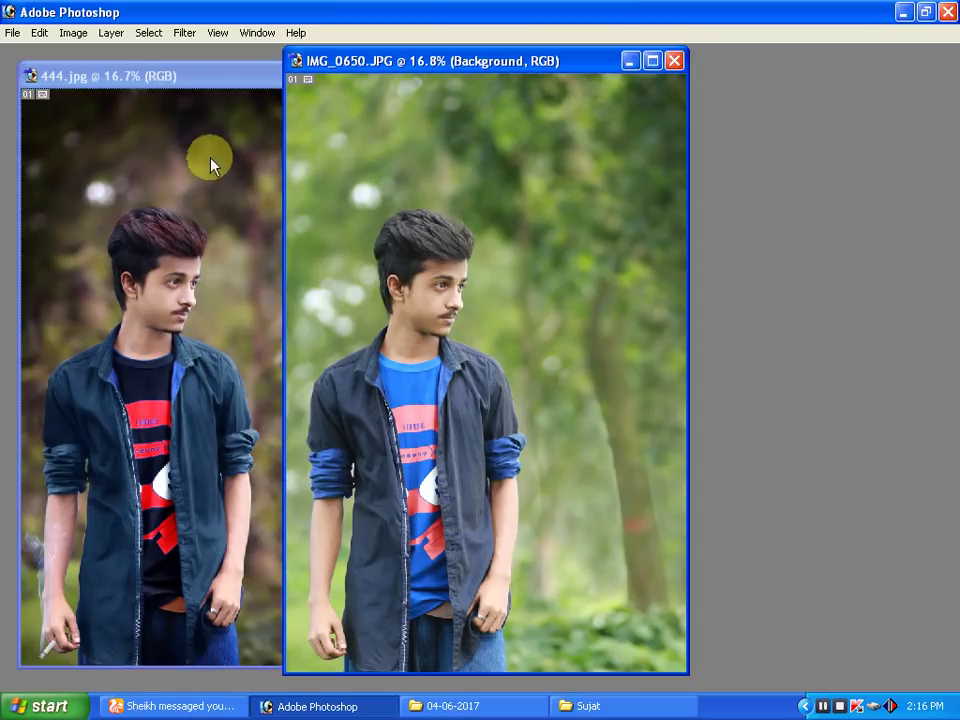
# Place the IMG_0650 window beside the 444.jpg reference
pyautogui.click(195, 85)
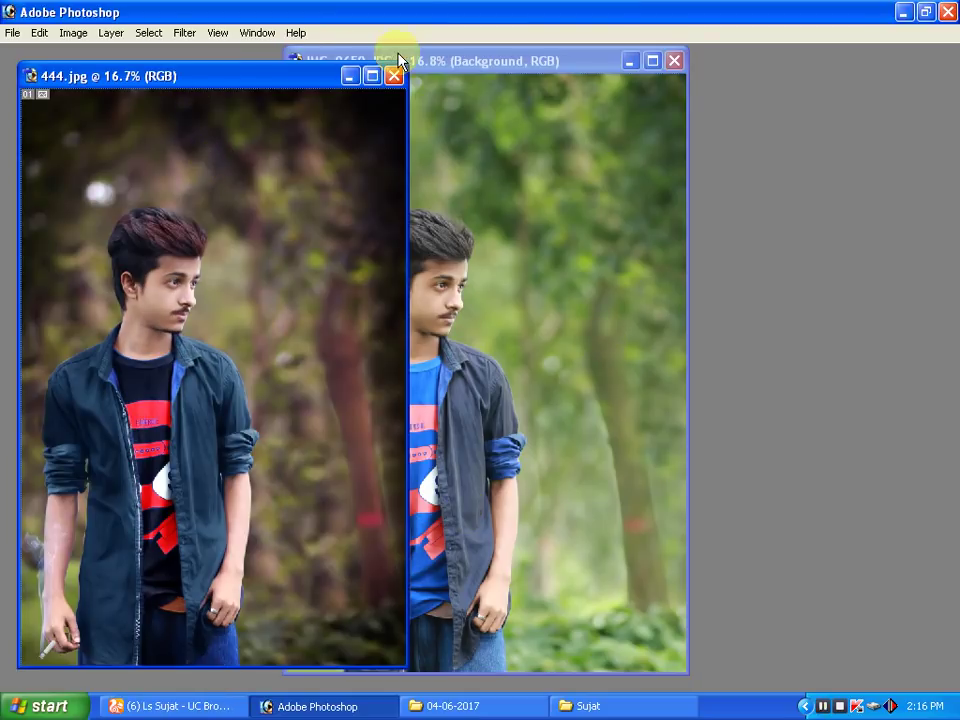
pyautogui.moveTo(437, 61); pyautogui.dragTo(596, 70)
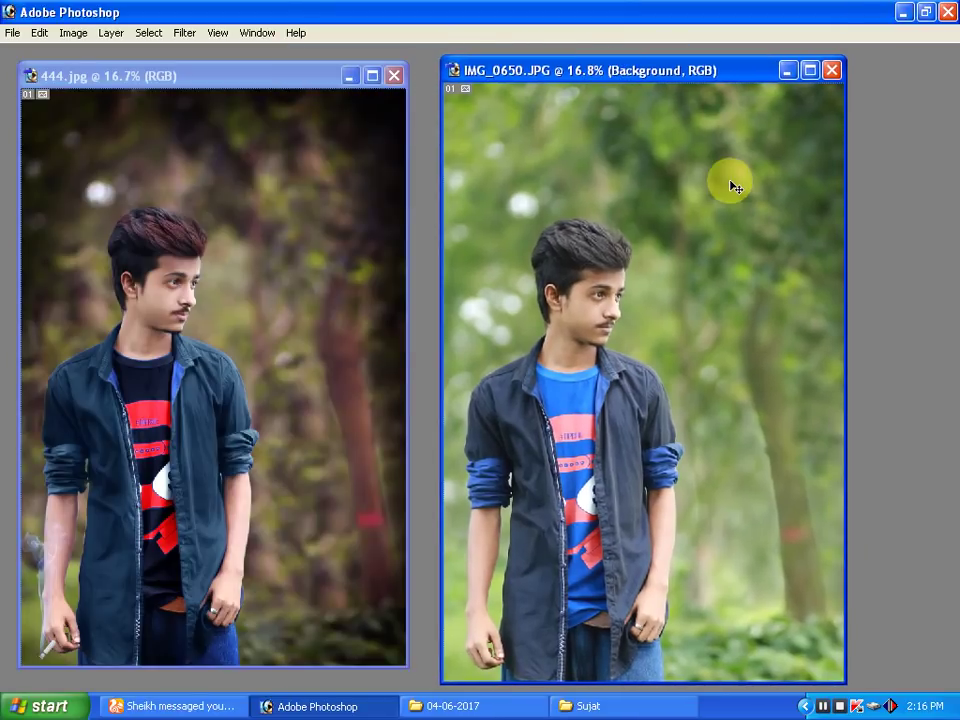
pyautogui.hotkey('ctrl', 'b')
pyautogui.moveTo(808, 80)
pyautogui.mouseDown()
pyautogui.moveTo(340, 398)
pyautogui.moveTo(337, 430)
pyautogui.mouseUp()
pyautogui.press('Escape')
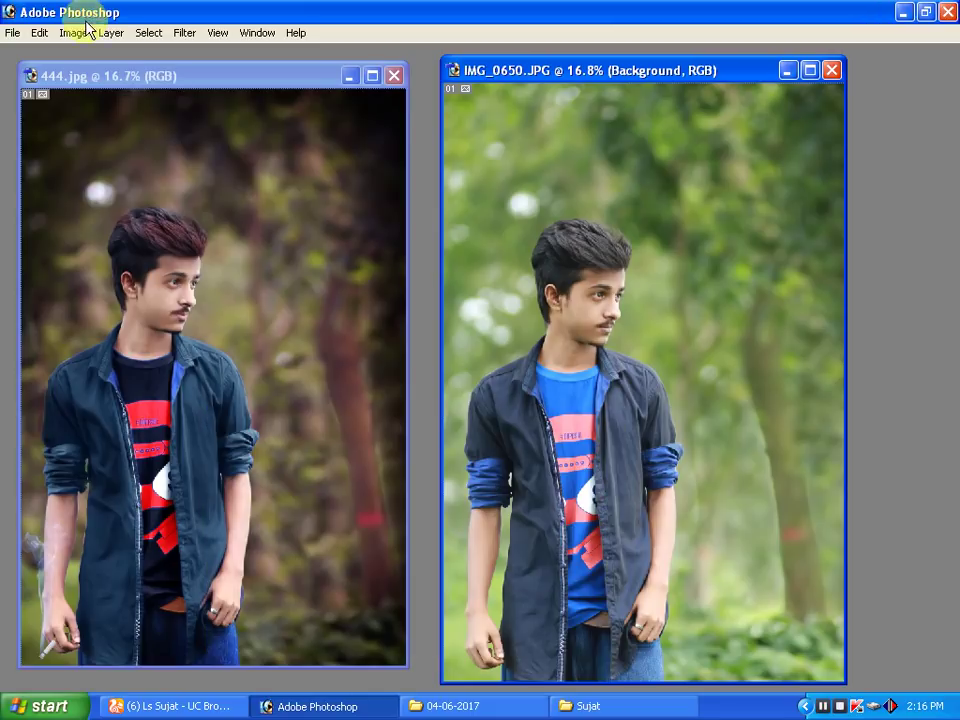
# Start a Color Balance adjustment on IMG_0650 with midtones nudged toward red (+28, -3, 0)
pyautogui.click(73, 32)
pyautogui.moveTo(100, 77)
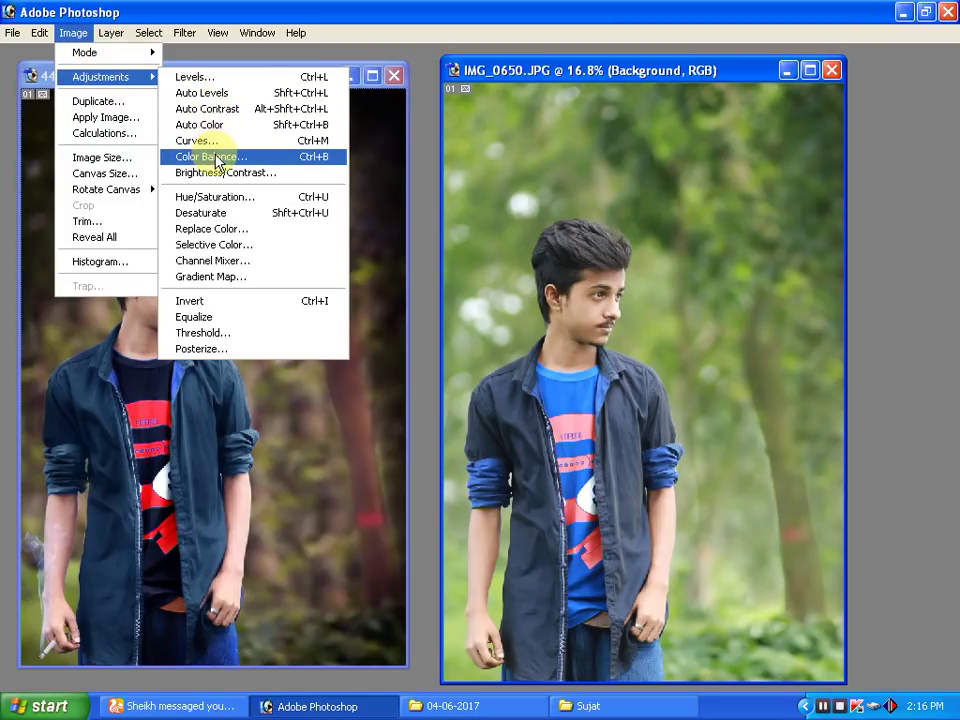
pyautogui.click(218, 158)
pyautogui.moveTo(399, 501)
pyautogui.mouseDown()
pyautogui.moveTo(390, 501)
pyautogui.moveTo(409, 501)
pyautogui.mouseUp()
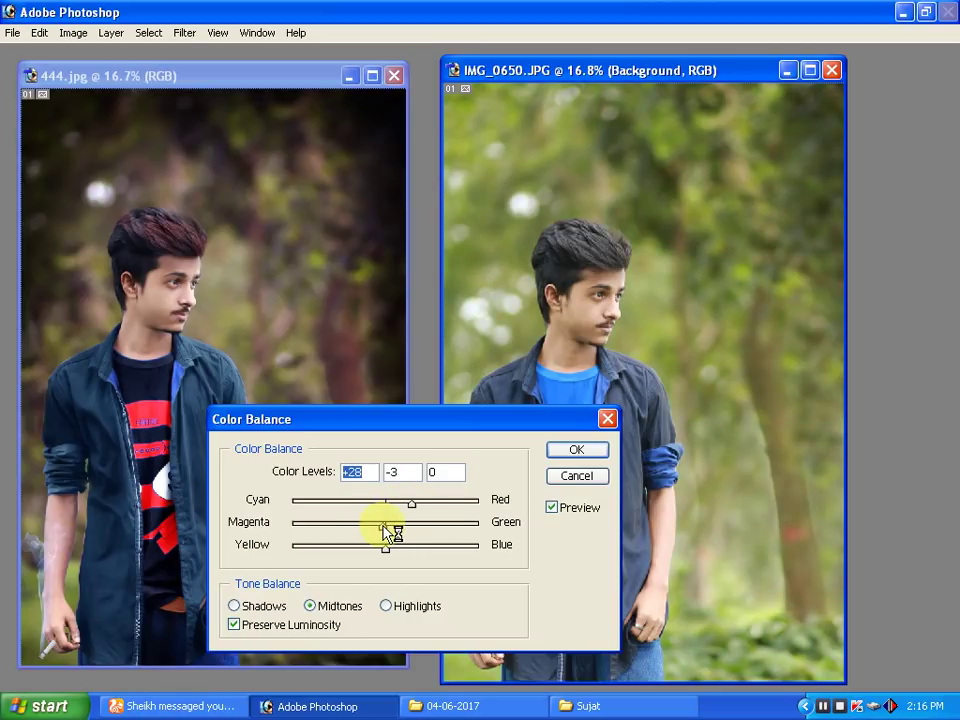
# Apply a Color Balance midtone shift of +39, -43, -3 toward red and magenta
pyautogui.moveTo(382, 524)
pyautogui.mouseDown()
pyautogui.moveTo(365, 526)
pyautogui.moveTo(387, 559)
pyautogui.moveTo(347, 527)
pyautogui.mouseUp()
pyautogui.moveTo(411, 506); pyautogui.dragTo(418, 512)
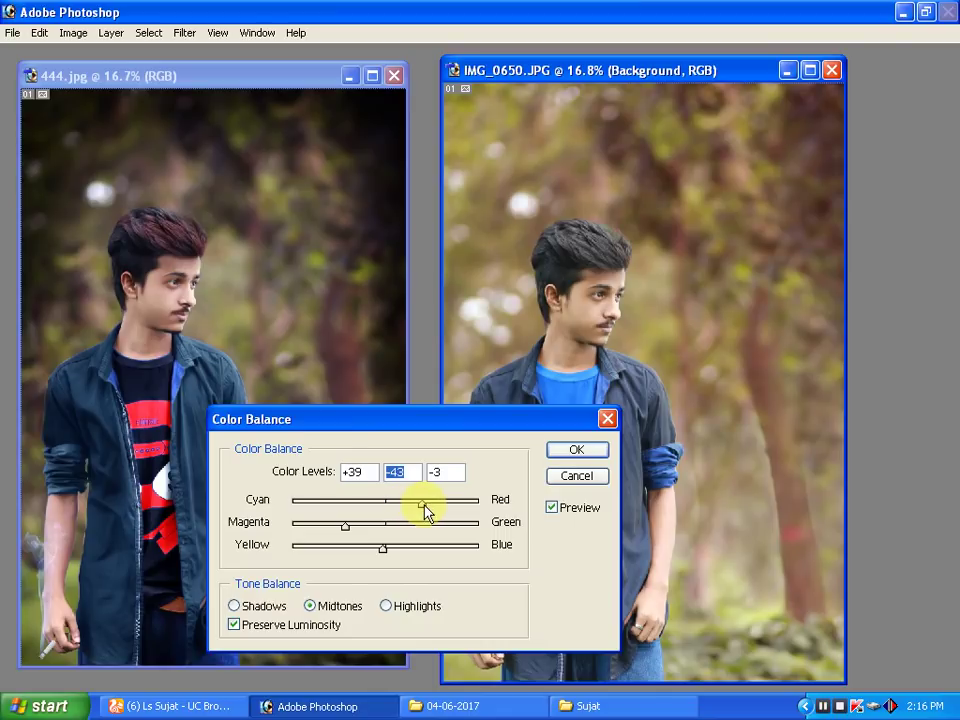
pyautogui.press('Return')
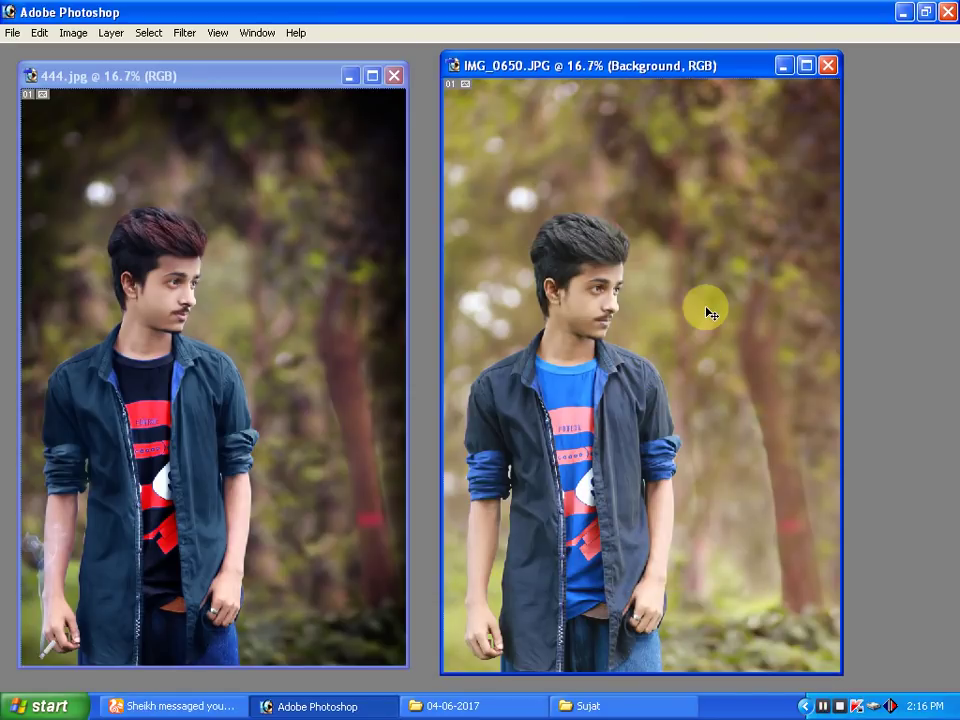
pyautogui.hotkey('ctrl', 'm')
pyautogui.press('Escape')
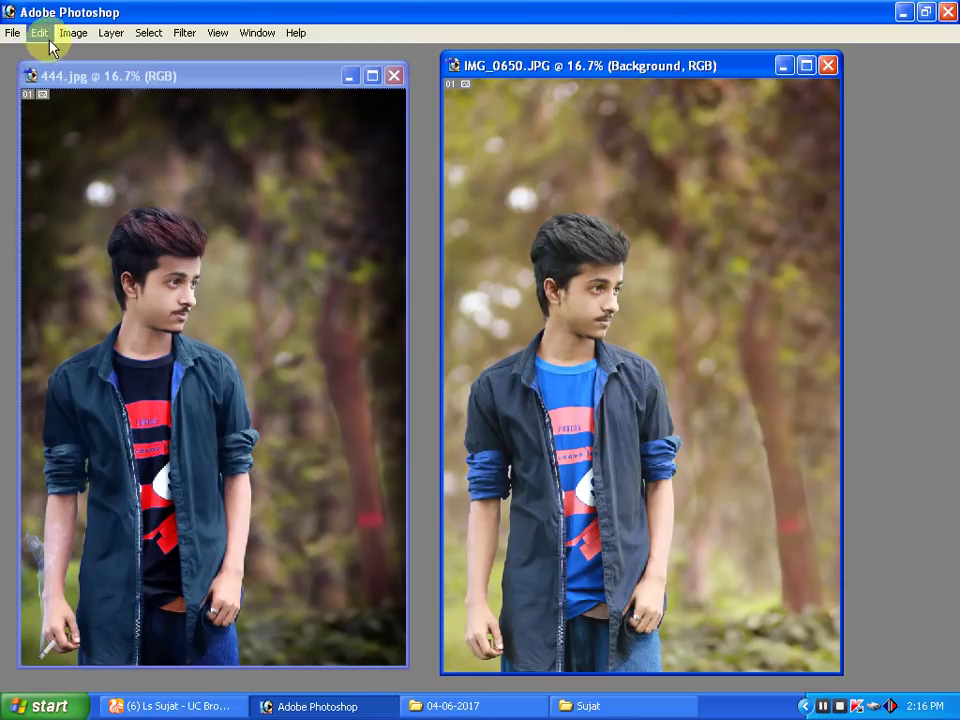
pyautogui.click(73, 32)
pyautogui.moveTo(100, 77)
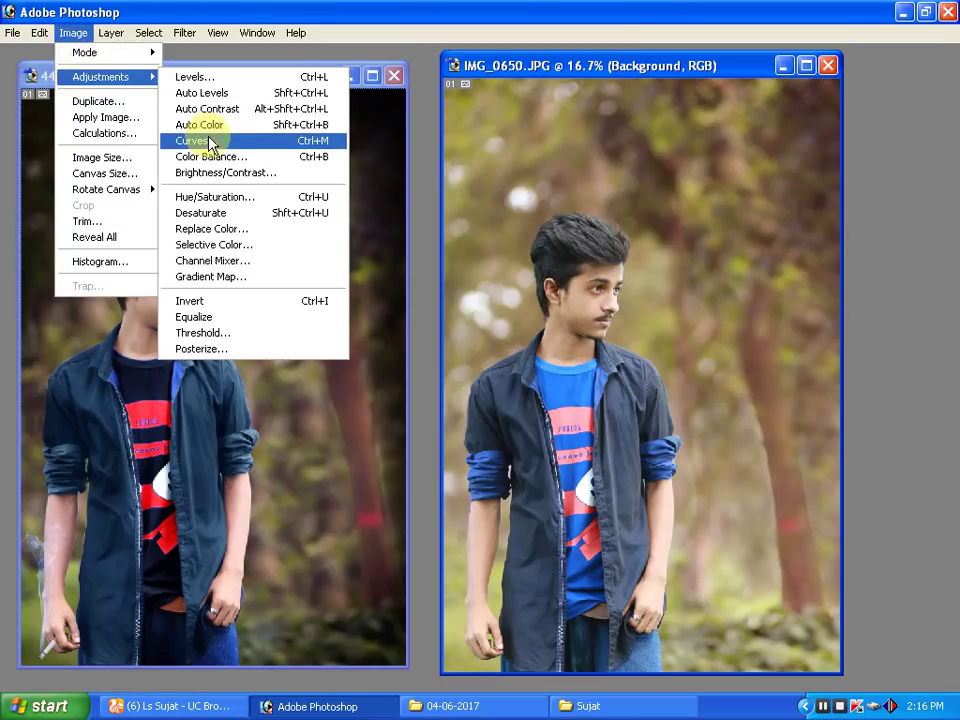
# Apply a Curves adjustment lifting the RGB midtones from input 40 to output 61
pyautogui.click(210, 140)
pyautogui.moveTo(842, 70)
pyautogui.mouseDown()
pyautogui.moveTo(266, 128)
pyautogui.moveTo(219, 156)
pyautogui.mouseUp()
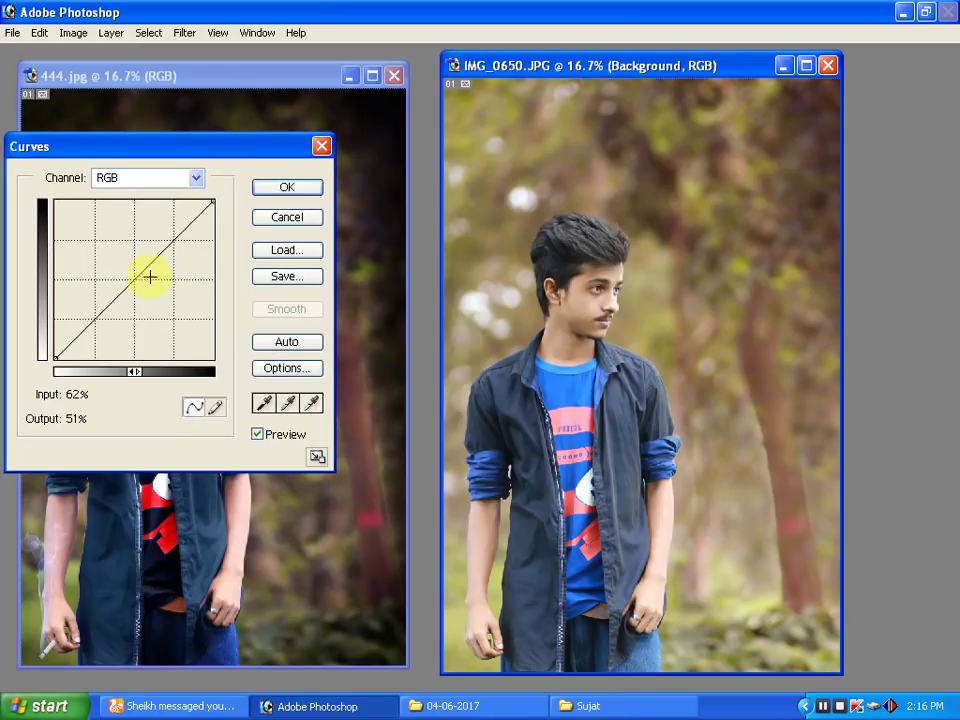
pyautogui.moveTo(135, 276); pyautogui.dragTo(121, 262)
pyautogui.press('Return')
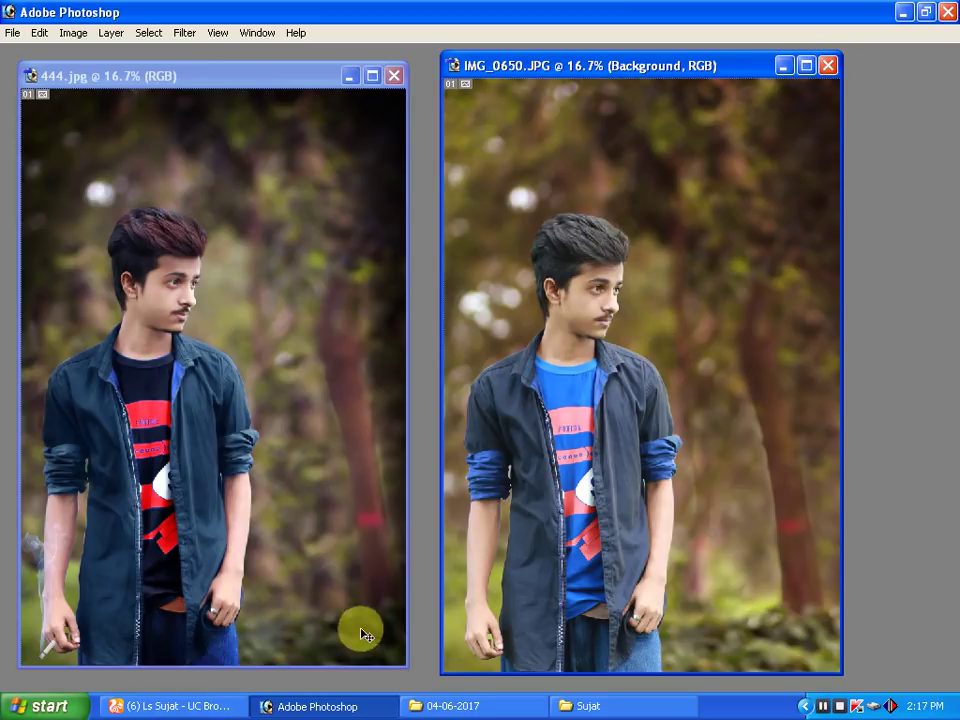
# Duplicate the photo onto Layer 1 and pick the Burn tool in full-screen view
pyautogui.hotkey('ctrl', 'j')
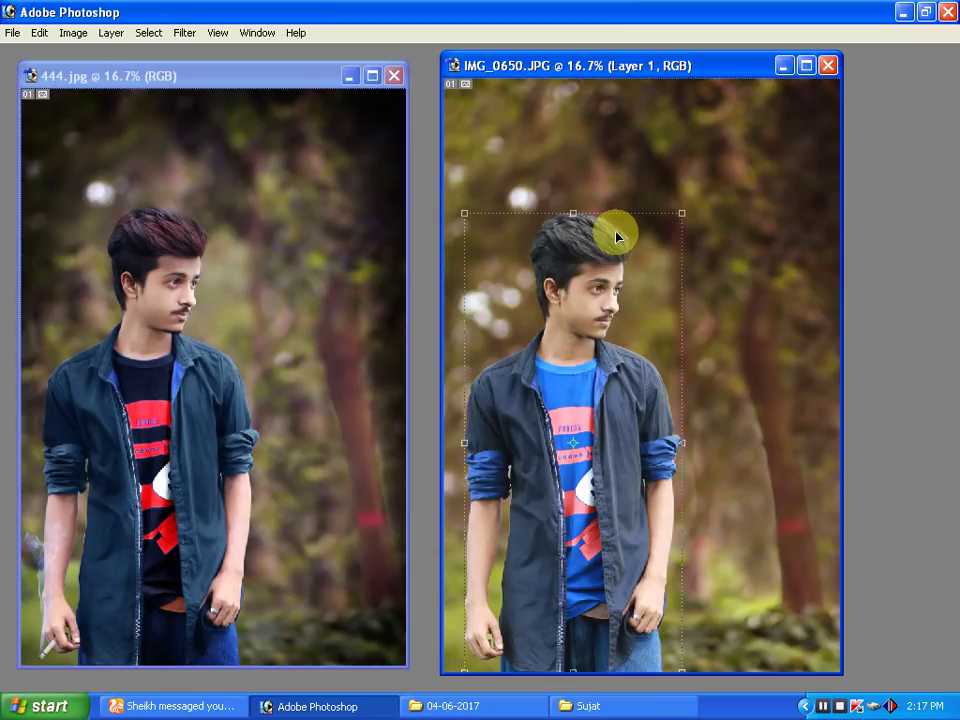
pyautogui.press('f')
pyautogui.press('Tab')
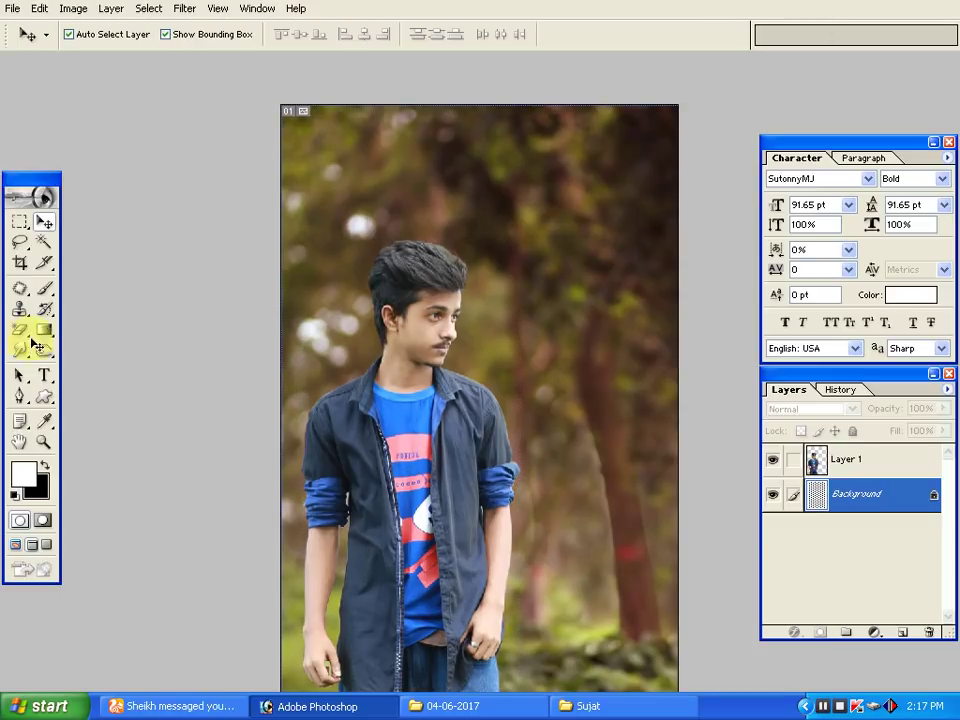
pyautogui.click(44, 349)
pyautogui.press('Tab')
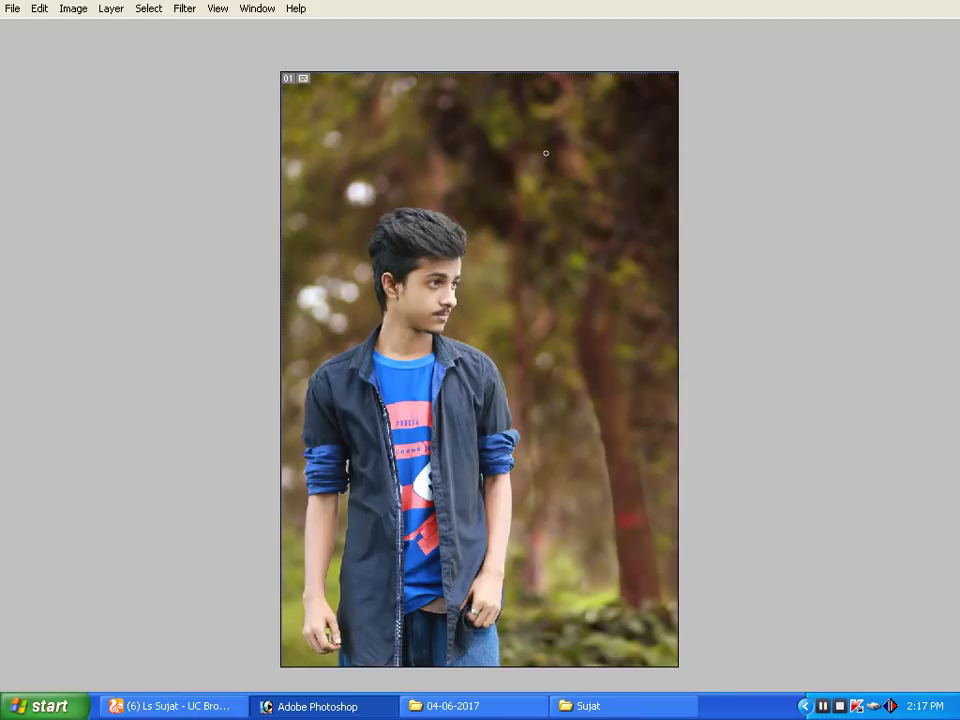
# Burn the image edges and corners darker with an enlarged brush, strongest upper right
pyautogui.press(']')
pyautogui.press(']')
pyautogui.press(']')
pyautogui.press(']')
pyautogui.press(']')
pyautogui.press(']')
pyautogui.click(649, 332)
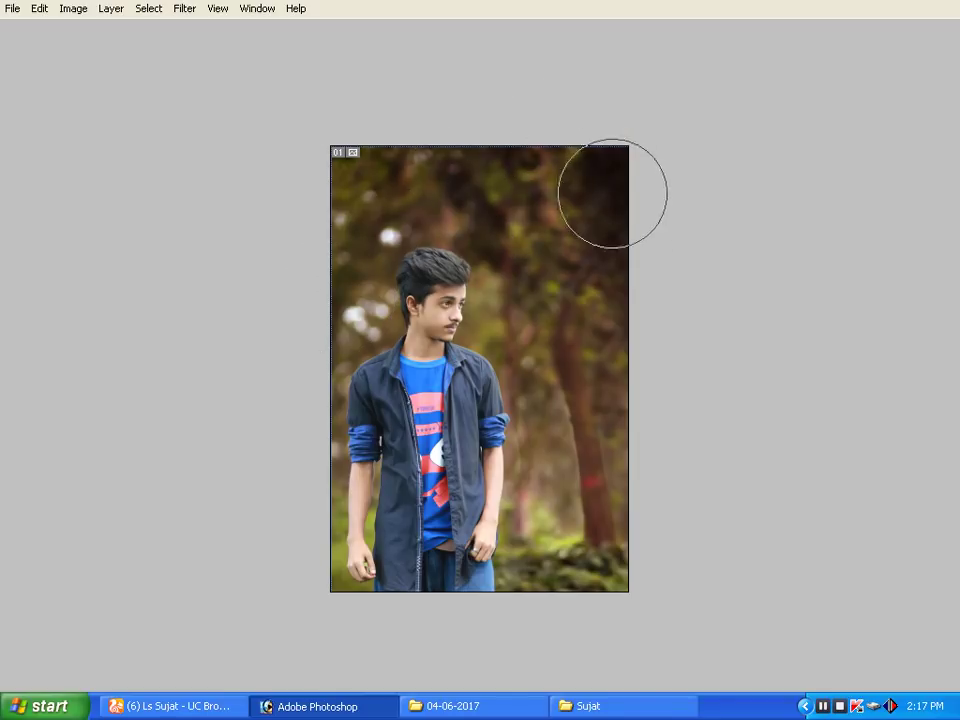
pyautogui.click(465, 712)
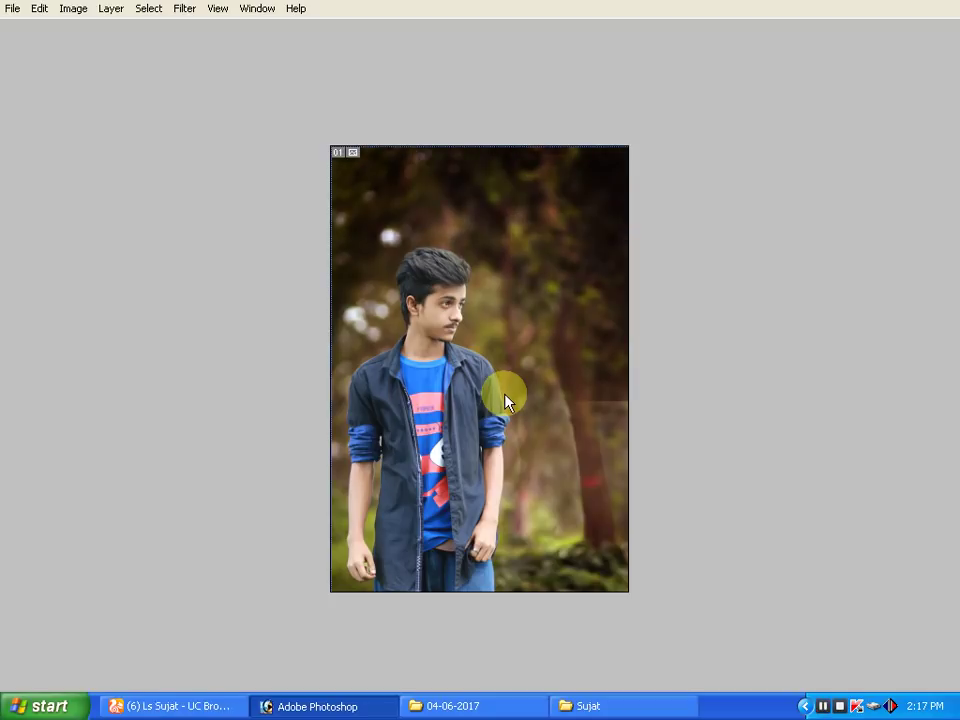
# Zoom in and select the blue T-shirt from the collar over the chest print, undoing jacket spill
pyautogui.click(466, 362)
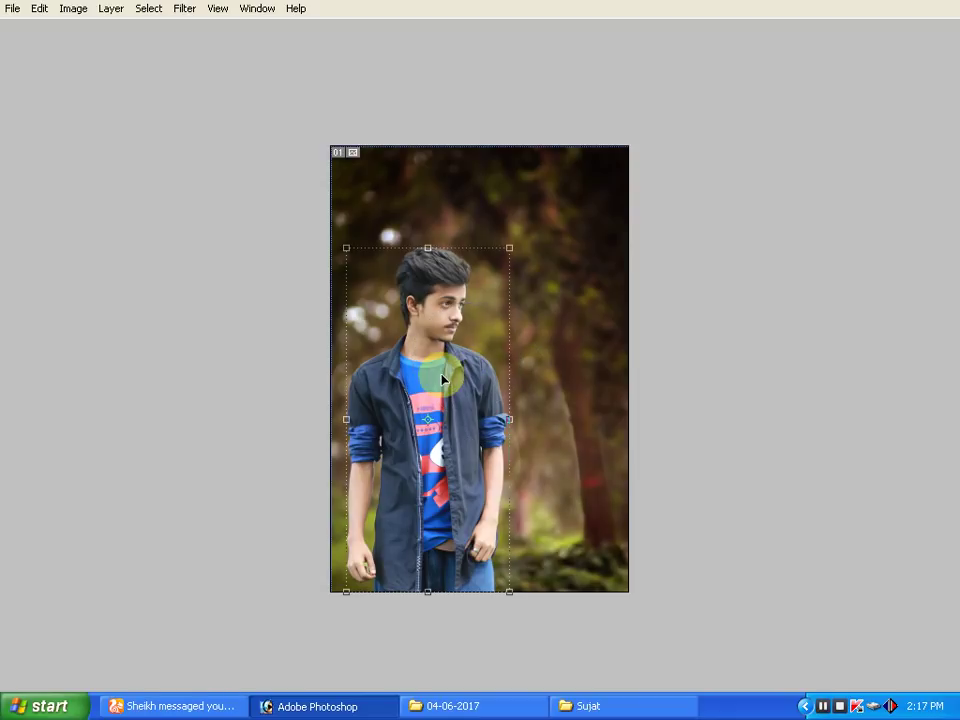
pyautogui.press('z')
pyautogui.click(465, 500)
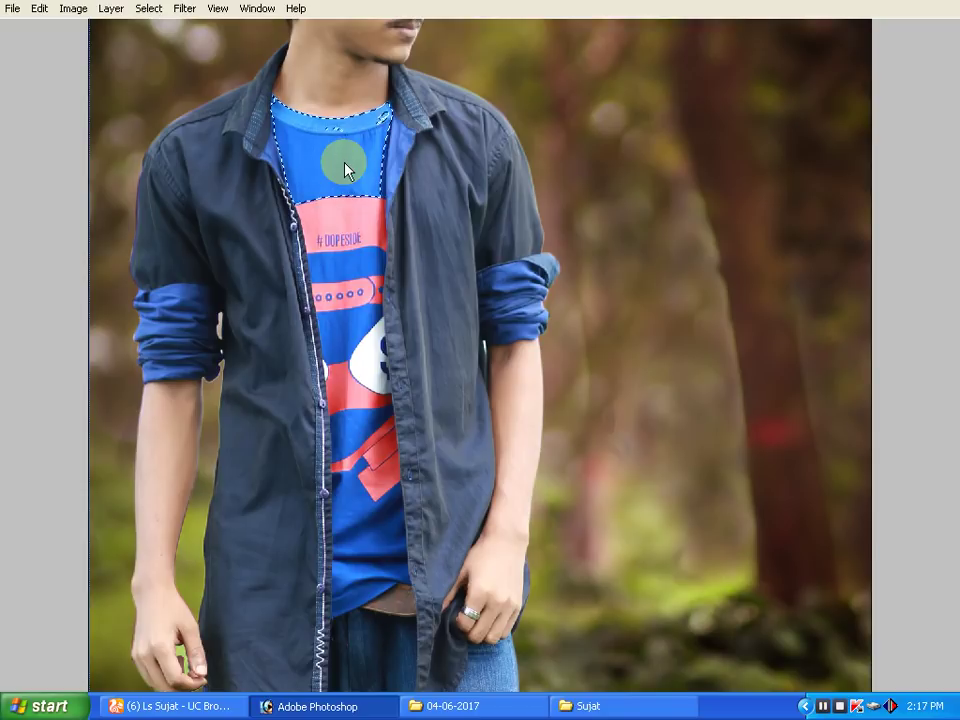
pyautogui.click(330, 144)
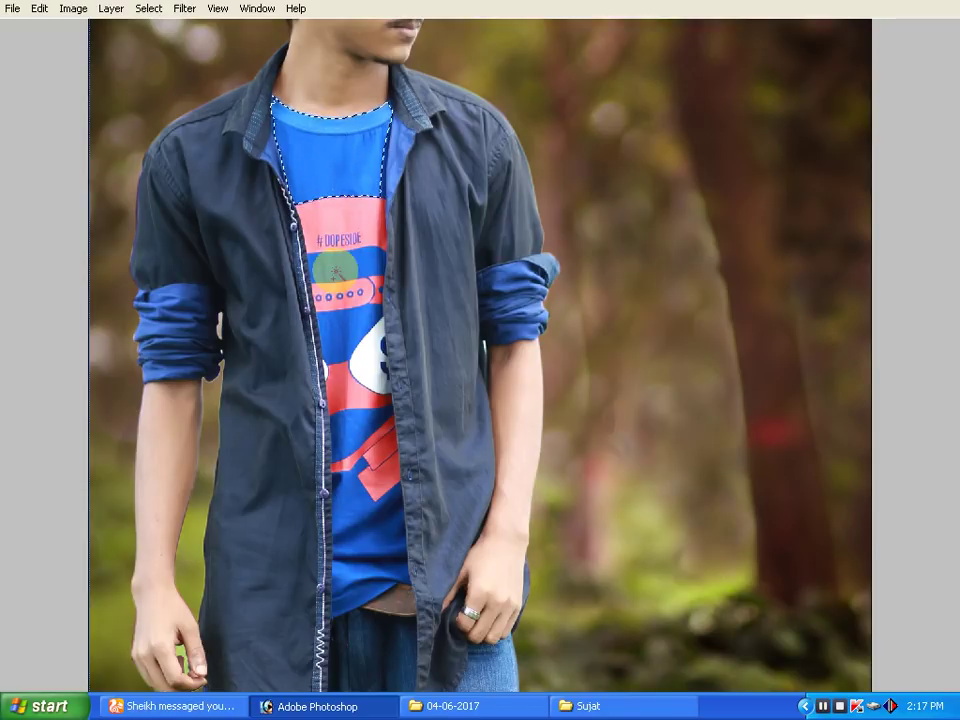
pyautogui.moveTo(338, 270); pyautogui.dragTo(342, 320)
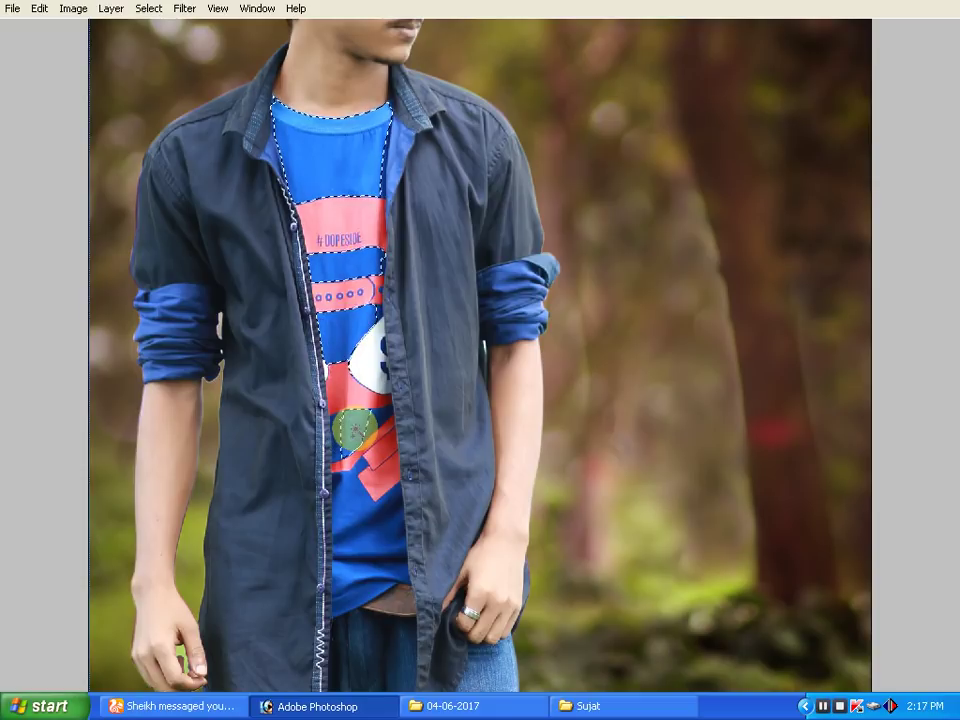
pyautogui.moveTo(352, 429); pyautogui.dragTo(375, 421)
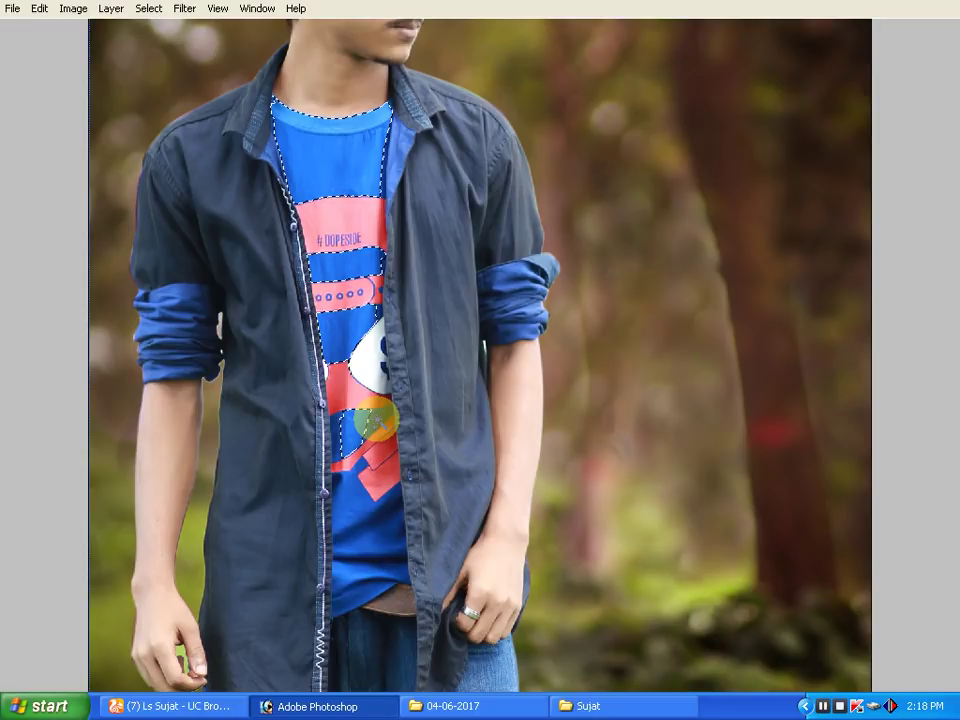
pyautogui.moveTo(375, 421); pyautogui.dragTo(414, 388)
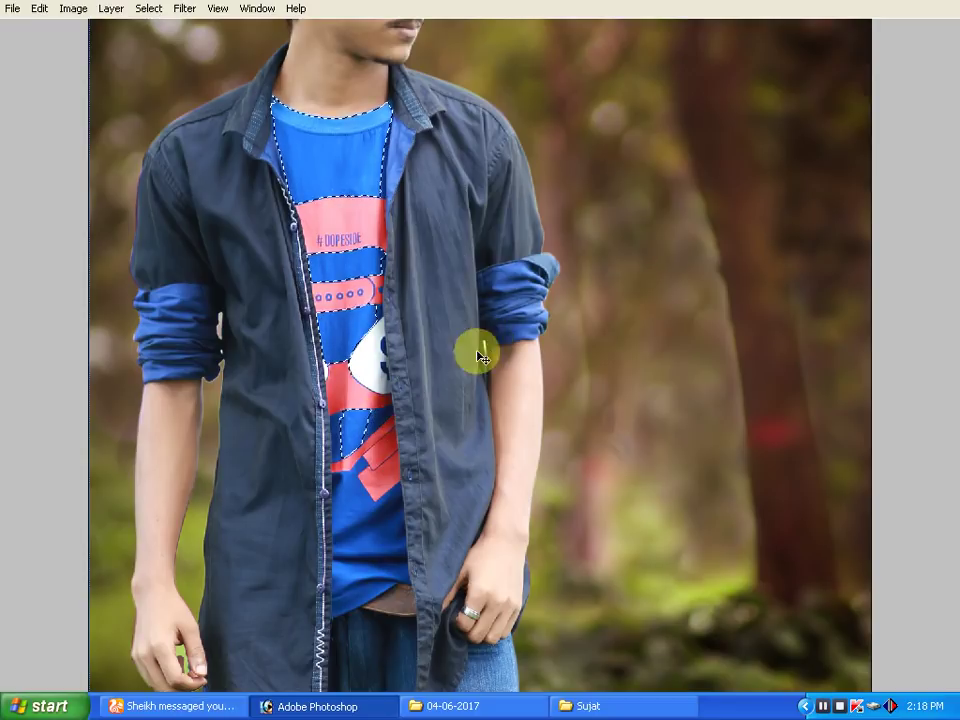
pyautogui.hotkey('ctrl', 'z')
pyautogui.moveTo(503, 325); pyautogui.dragTo(160, 695)
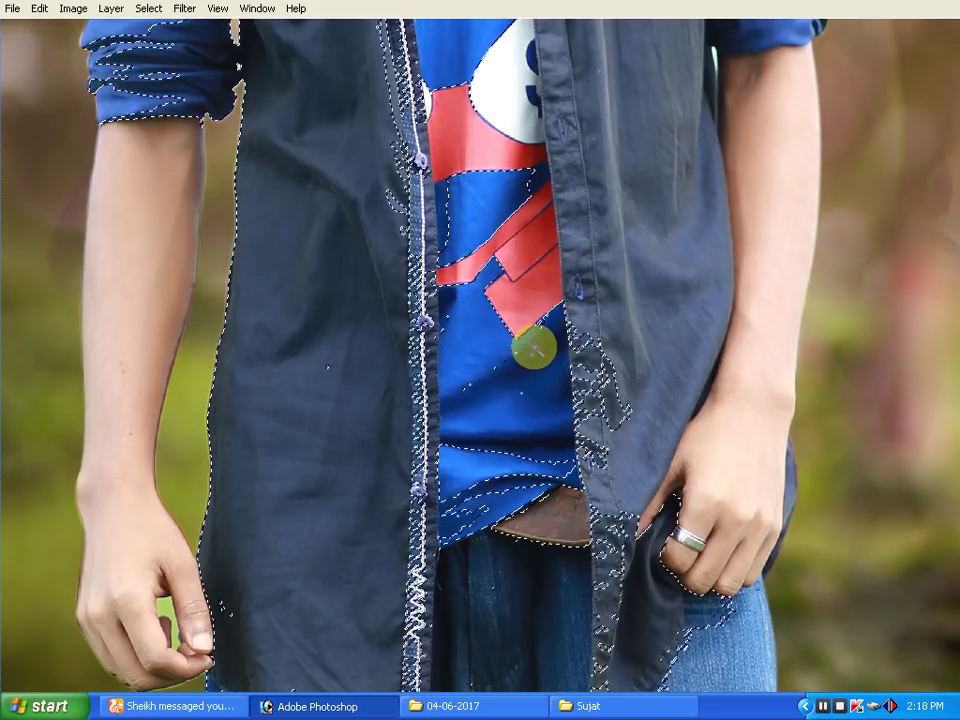
pyautogui.hotkey('ctrl', '0')
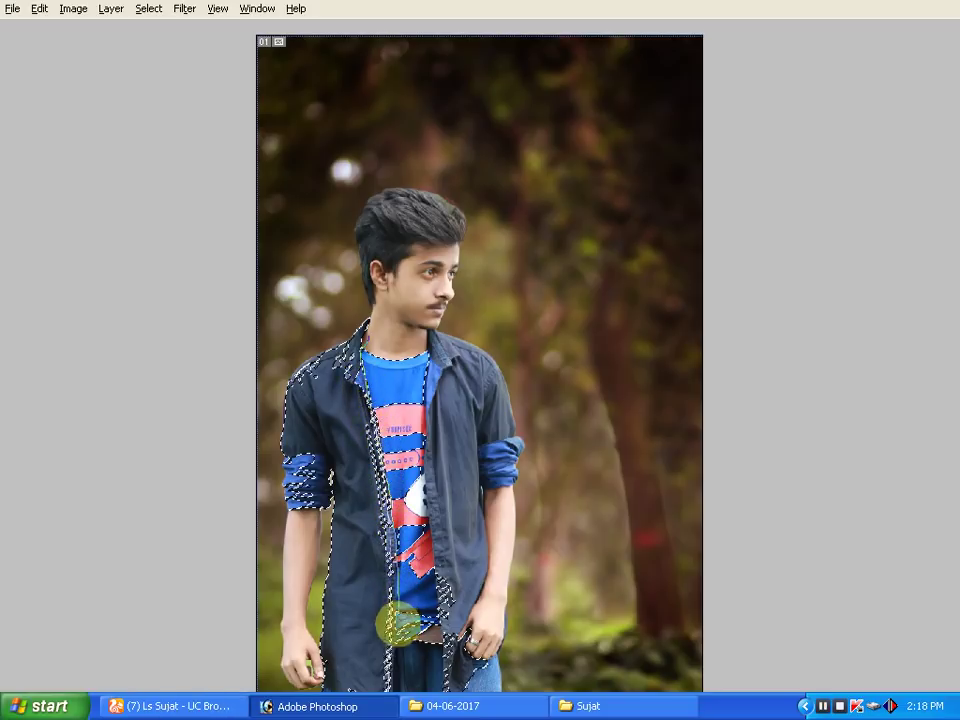
# Subtract jacket and arm areas and add the lower shirt near the belt with the Lasso
pyautogui.moveTo(143, 315); pyautogui.dragTo(393, 320)
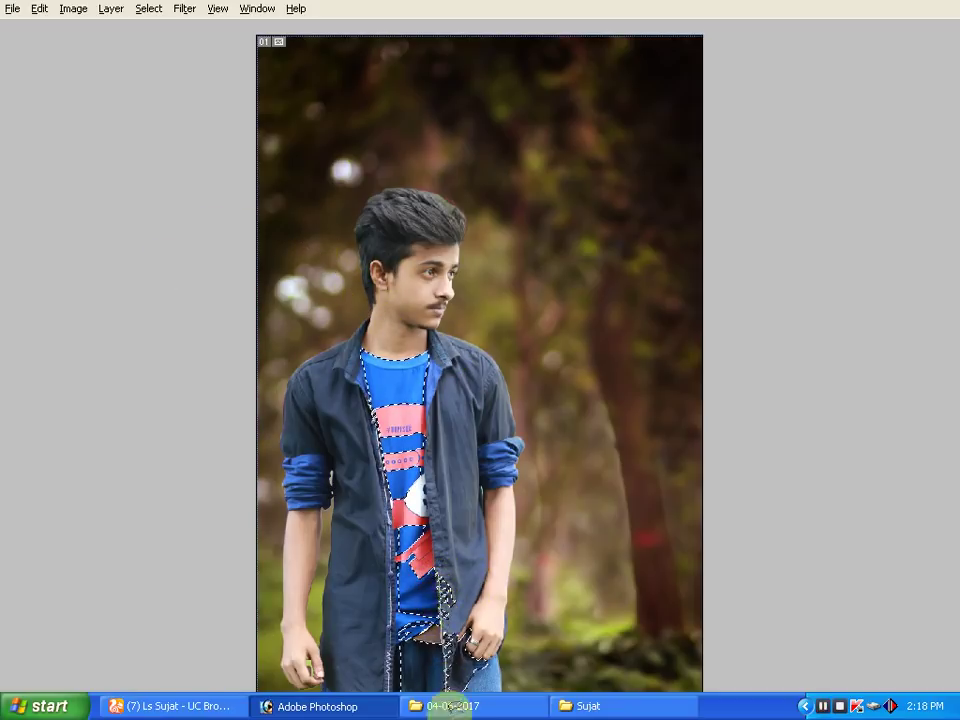
pyautogui.moveTo(545, 690); pyautogui.dragTo(510, 513)
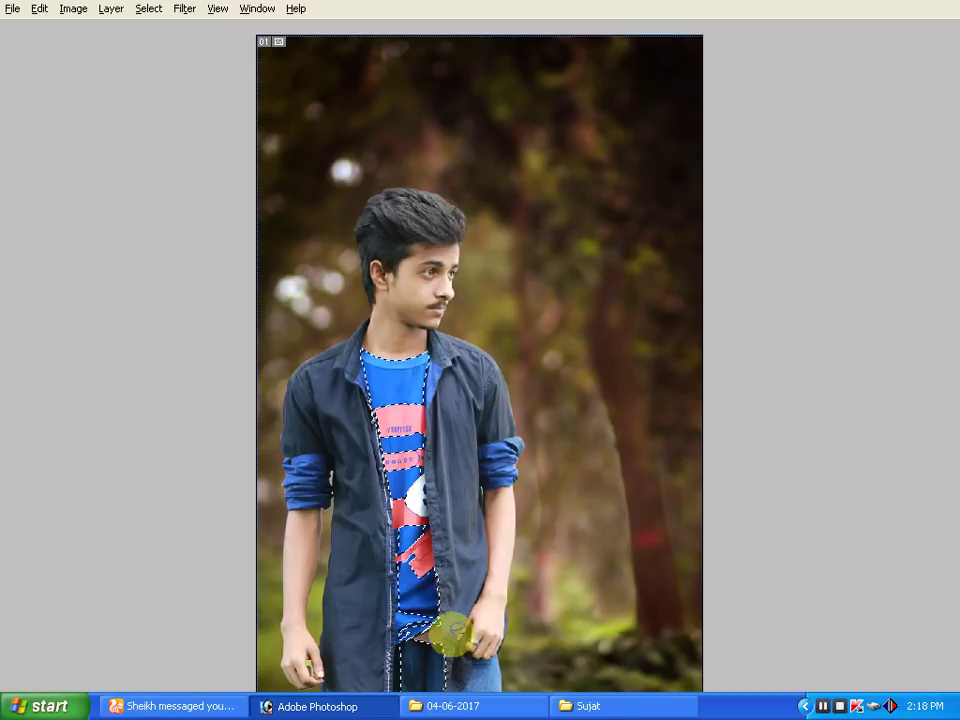
pyautogui.moveTo(410, 640); pyautogui.dragTo(362, 672)
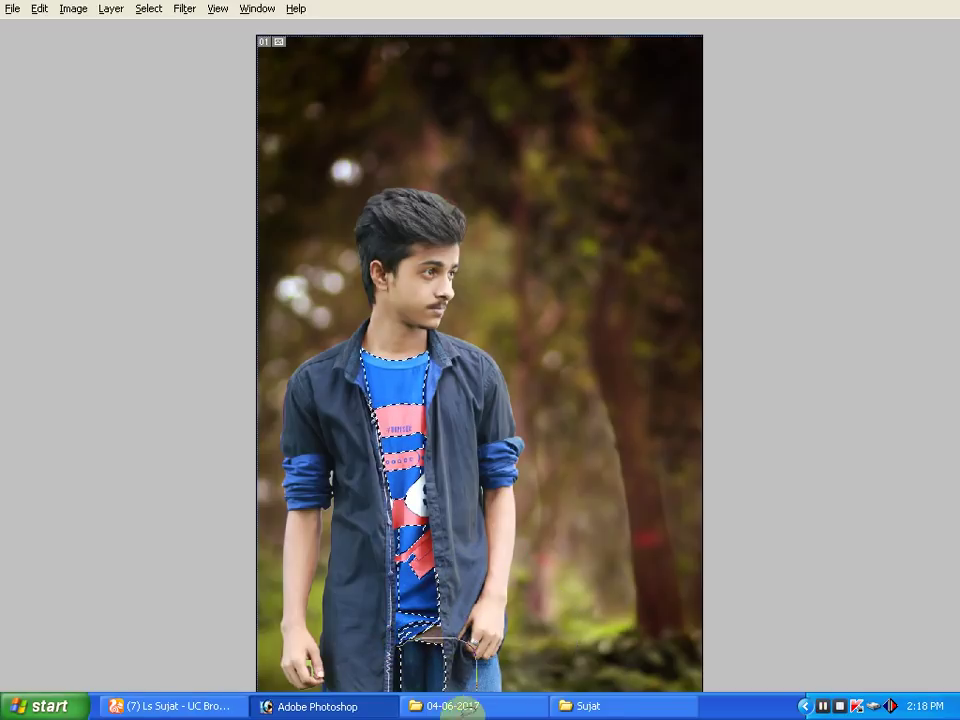
pyautogui.moveTo(332, 568); pyautogui.dragTo(388, 619)
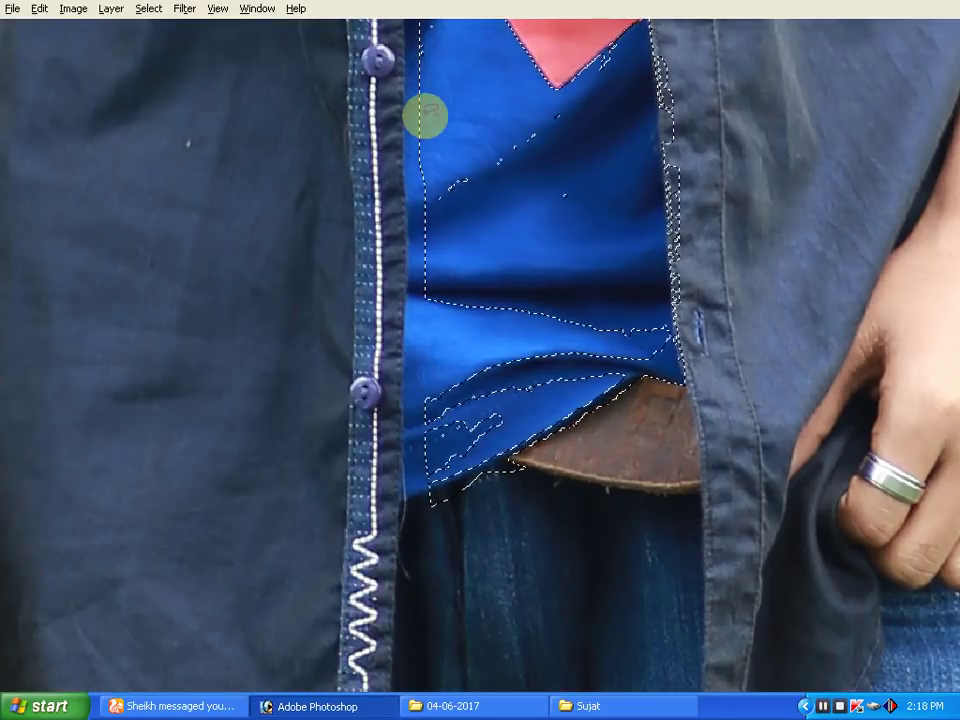
pyautogui.moveTo(421, 118)
pyautogui.mouseDown()
pyautogui.moveTo(403, 484)
pyautogui.moveTo(602, 384)
pyautogui.moveTo(664, 341)
pyautogui.moveTo(611, 154)
pyautogui.moveTo(548, 96)
pyautogui.moveTo(527, 94)
pyautogui.mouseUp()
pyautogui.hotkey('ctrl', '-')
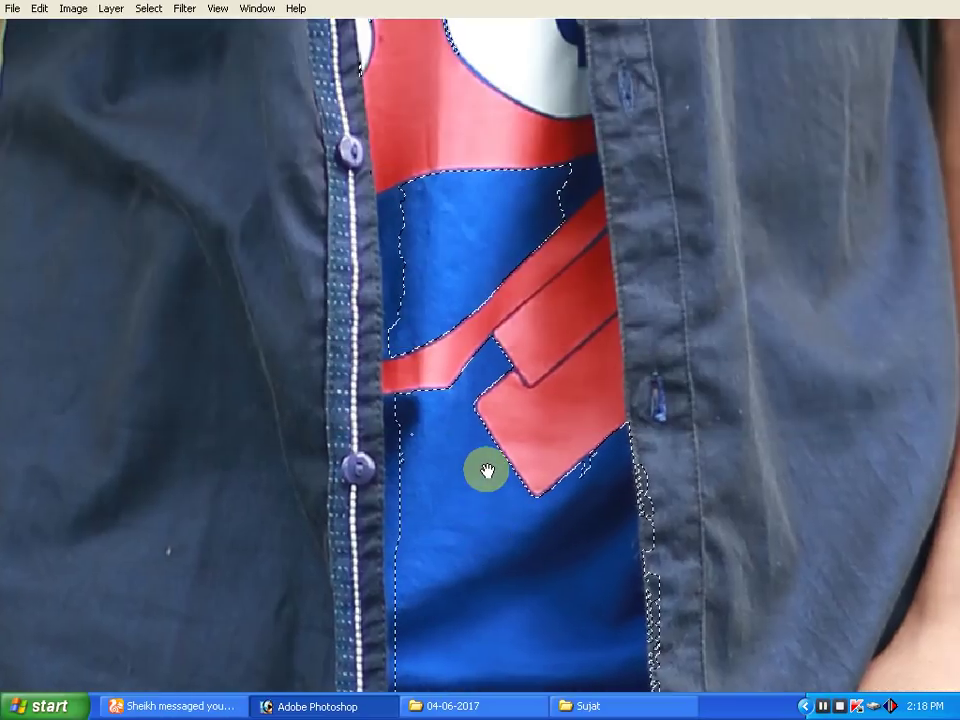
pyautogui.hotkey('ctrl', '-')
pyautogui.hotkey('ctrl', '-')
pyautogui.hotkey('ctrl', 'alt', 'd')
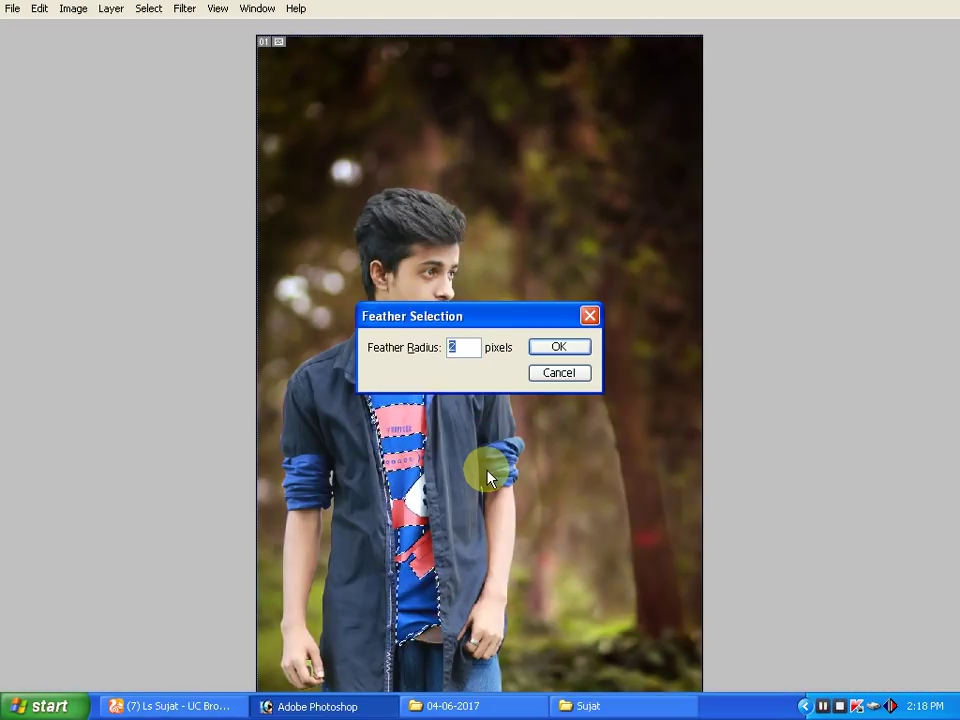
# Feather the shirt selection 5 px, desaturate it with Hue/Saturation, and paint it near-black
pyautogui.write('5')
pyautogui.press('Return')
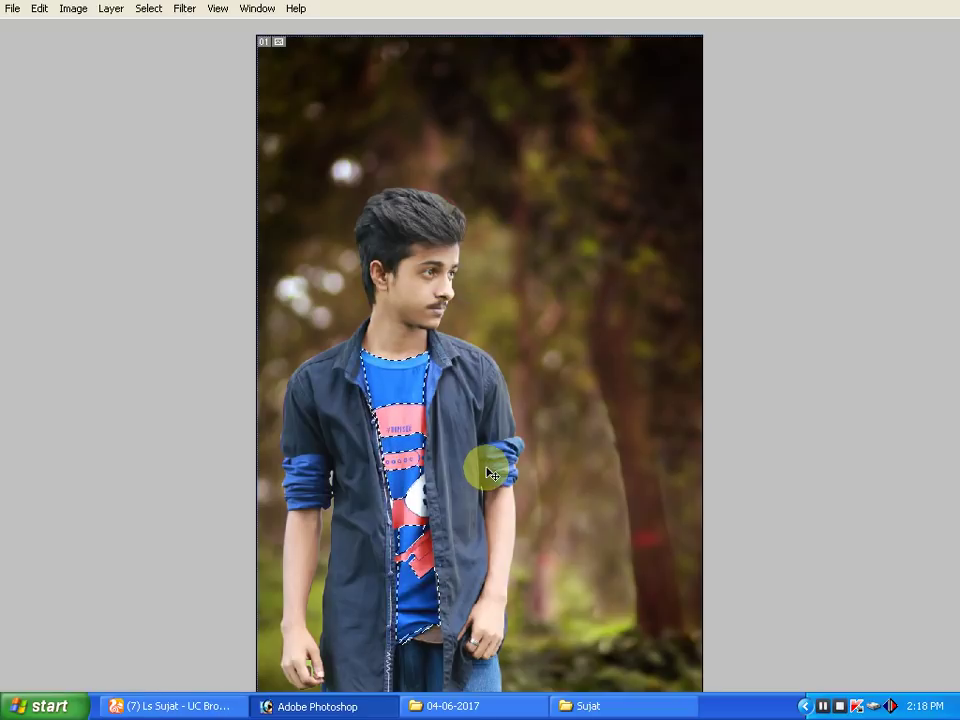
pyautogui.hotkey('ctrl', 'u')
pyautogui.moveTo(758, 184); pyautogui.dragTo(671, 186)
pyautogui.press('Return')
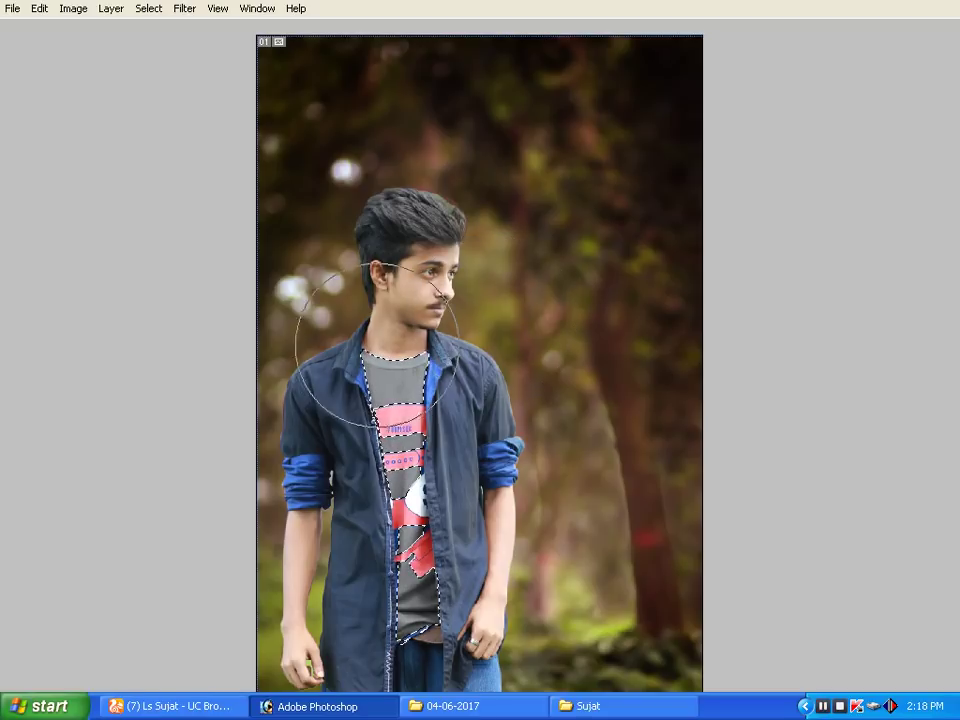
pyautogui.moveTo(377, 346)
pyautogui.mouseDown()
pyautogui.moveTo(407, 497)
pyautogui.moveTo(386, 610)
pyautogui.moveTo(430, 503)
pyautogui.moveTo(428, 493)
pyautogui.moveTo(407, 493)
pyautogui.moveTo(398, 380)
pyautogui.mouseUp()
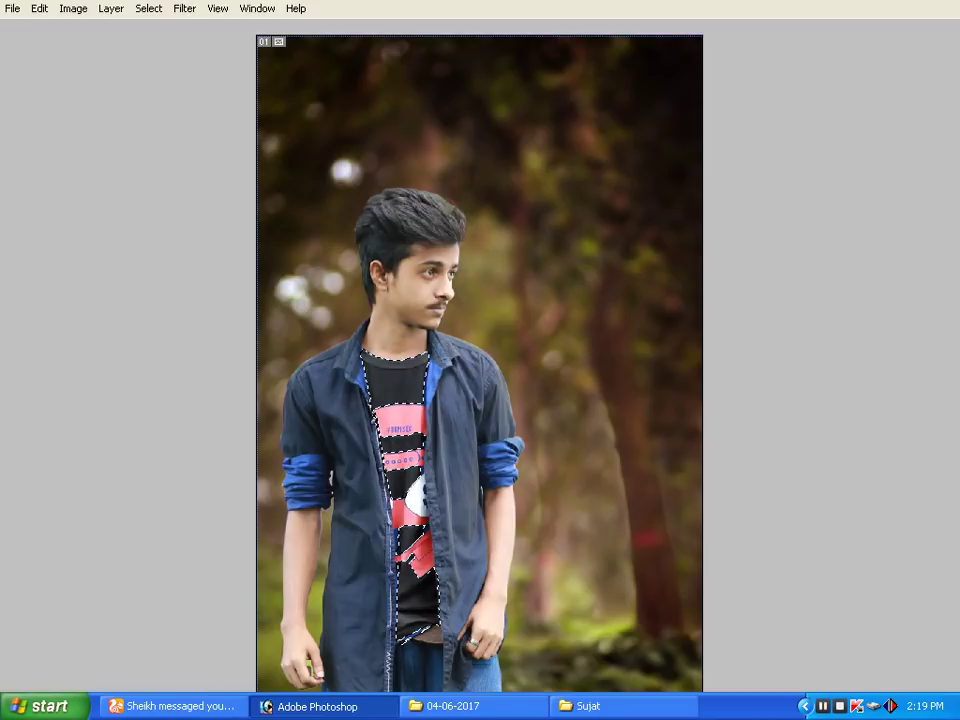
# Magic-wand select the pink bands, #DOPESIDE lettering, diagonal shapes and strips, then feather the selection
pyautogui.moveTo(296, 306); pyautogui.dragTo(596, 643)
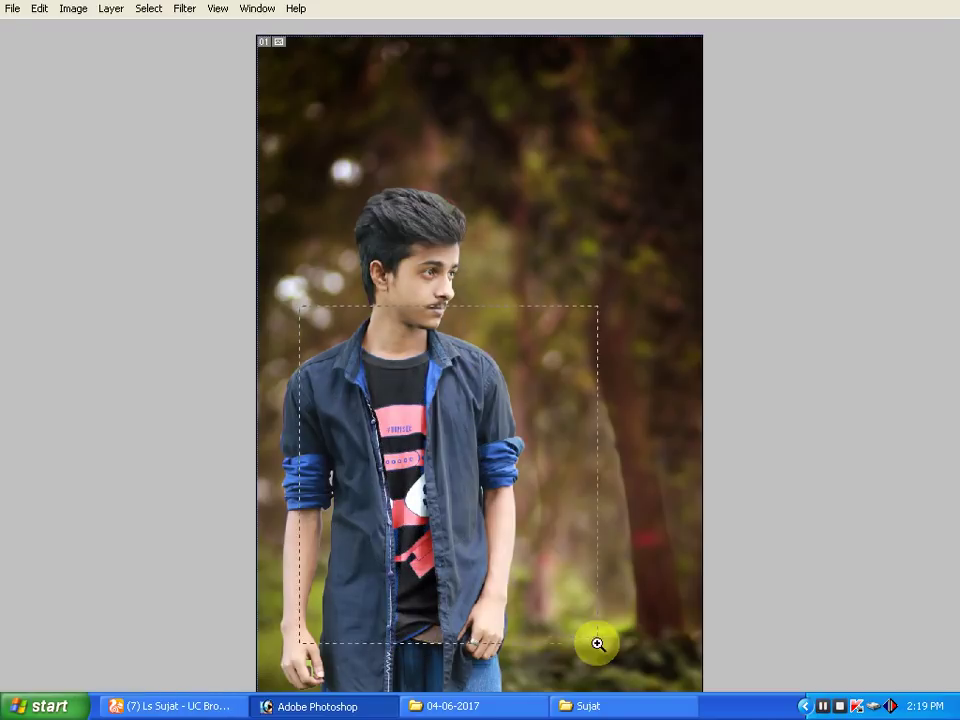
pyautogui.click(329, 243)
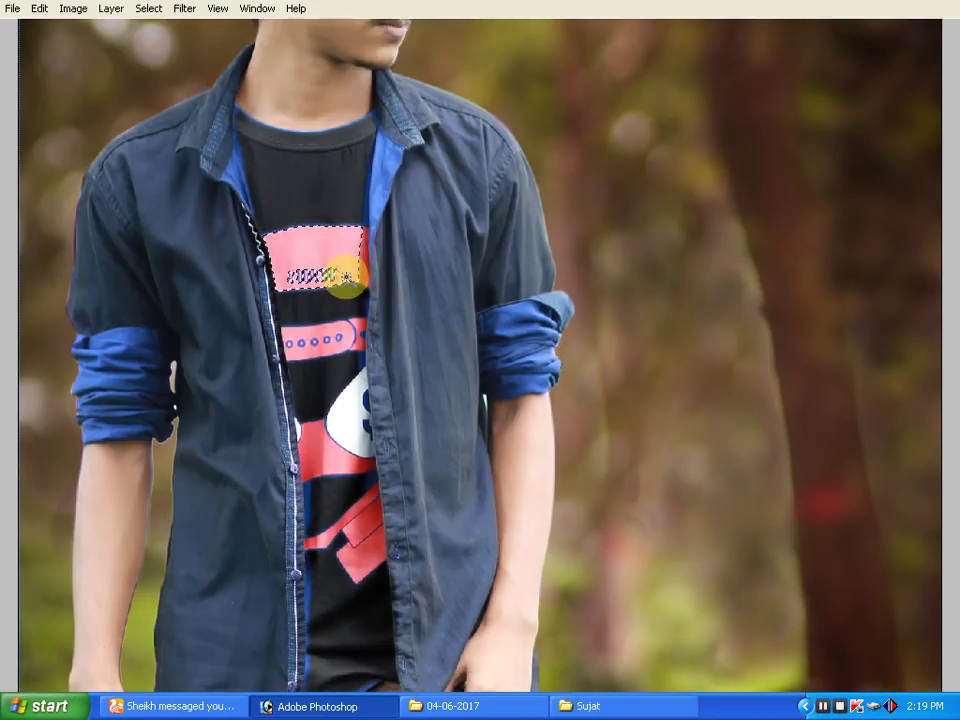
pyautogui.click(355, 268)
pyautogui.click(326, 331)
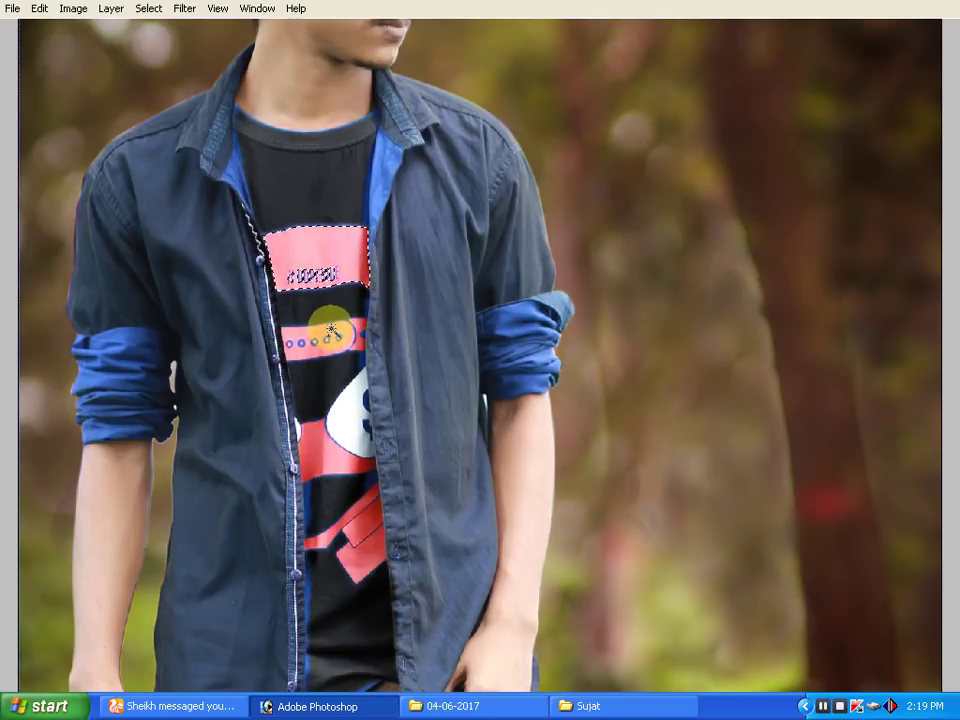
pyautogui.click(313, 440)
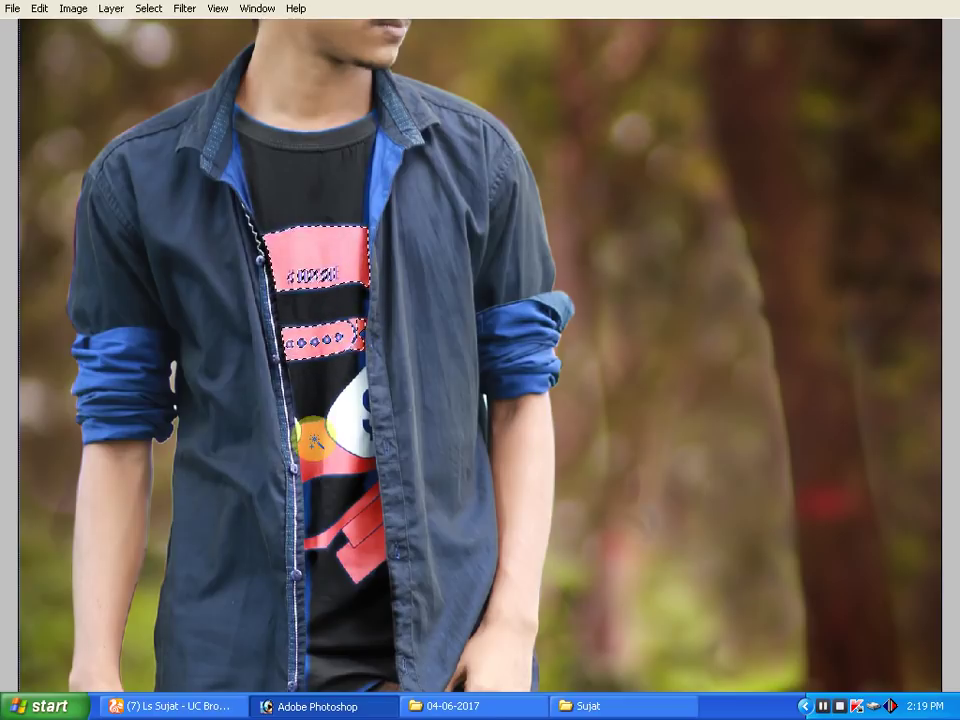
pyautogui.click(364, 465)
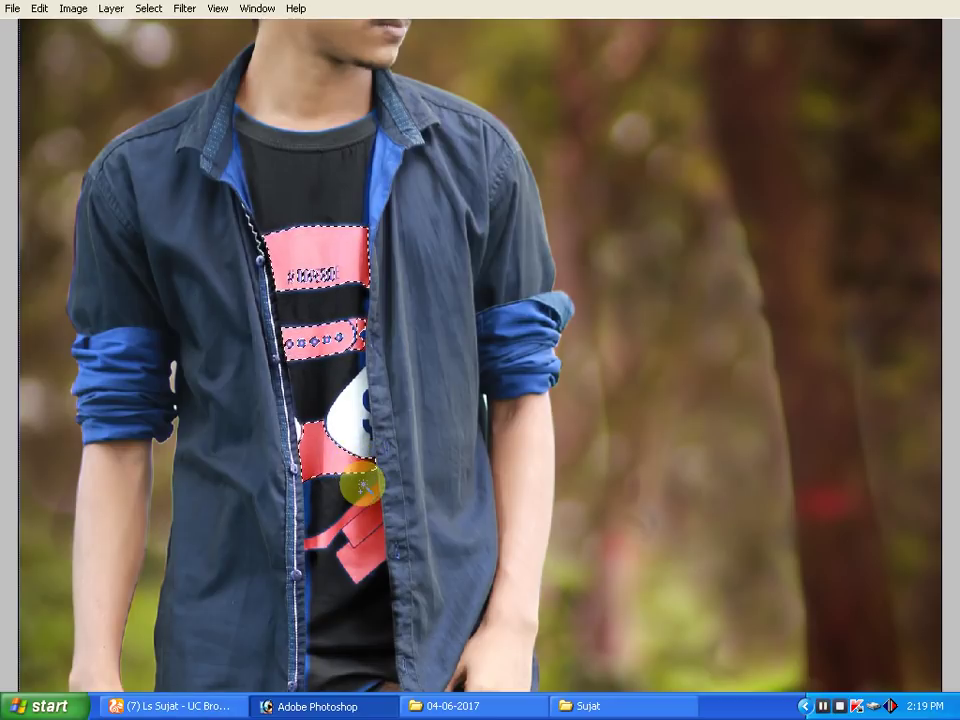
pyautogui.click(360, 519)
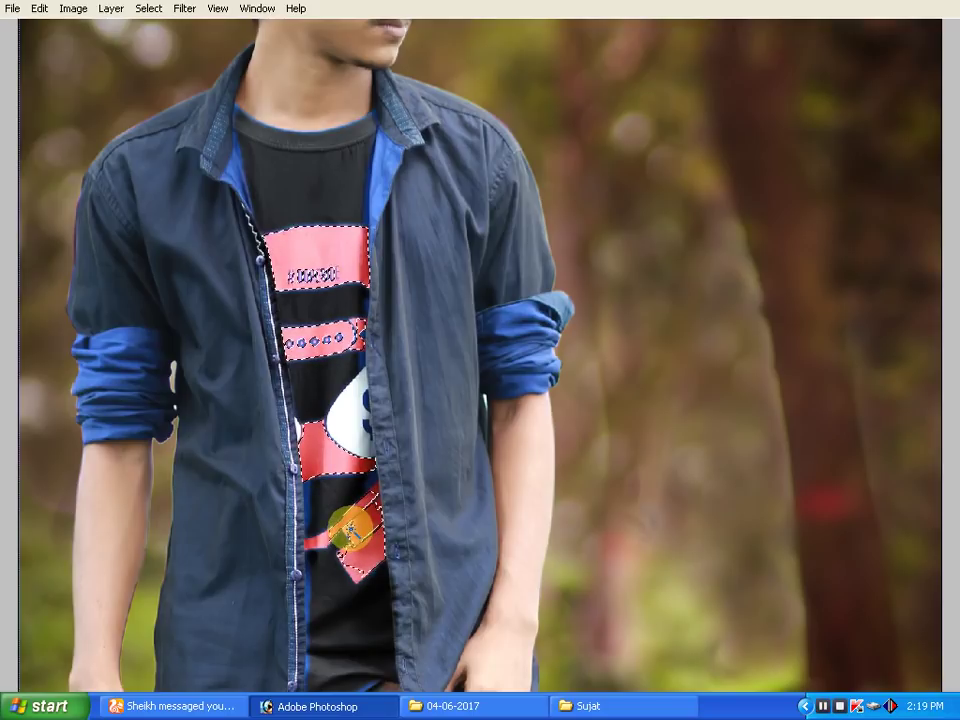
pyautogui.click(322, 540)
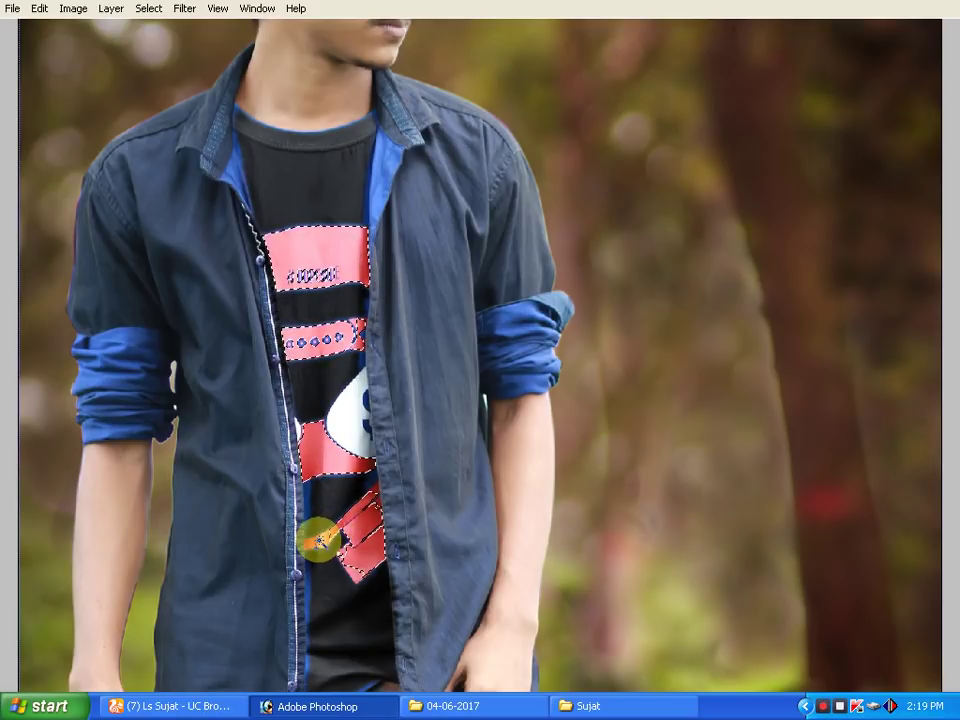
pyautogui.click(357, 549)
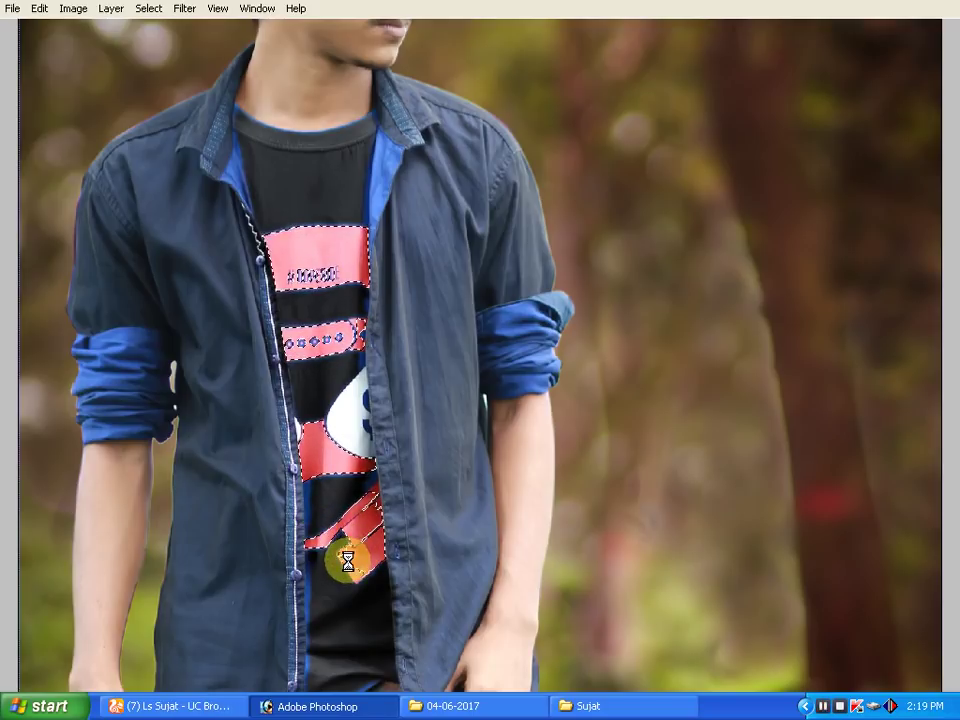
pyautogui.click(370, 500)
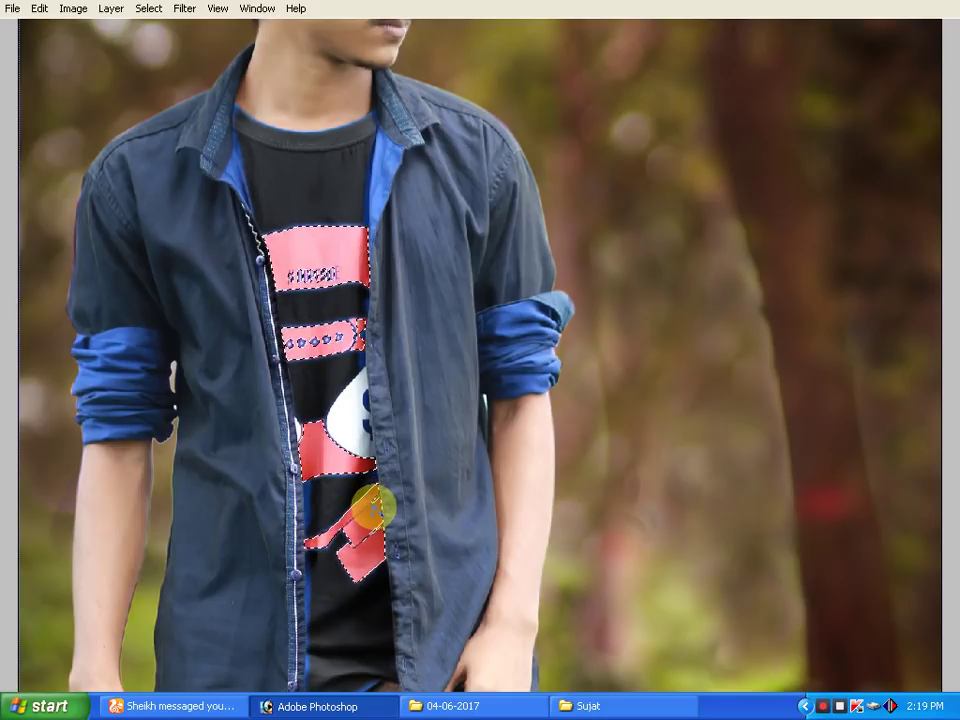
pyautogui.hotkey('ctrl', 'alt', 'd')
pyautogui.press('Return')
# Apply Color Balance to the print with Cyan-Red +100 and Magenta-Green -12
pyautogui.hotkey('ctrl', 'b')
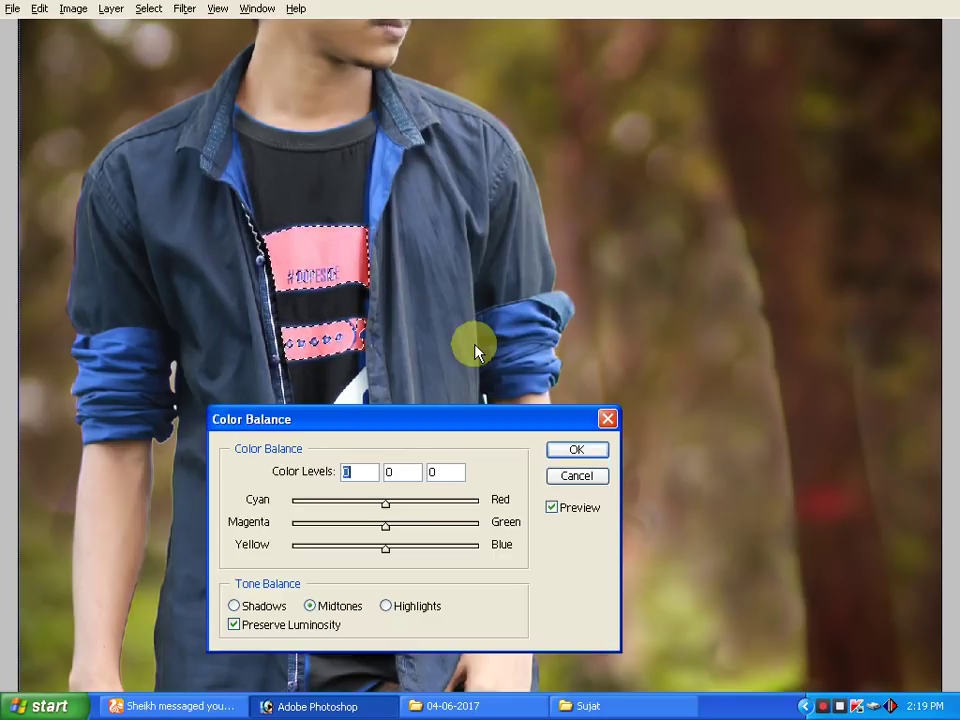
pyautogui.moveTo(401, 506); pyautogui.dragTo(478, 503)
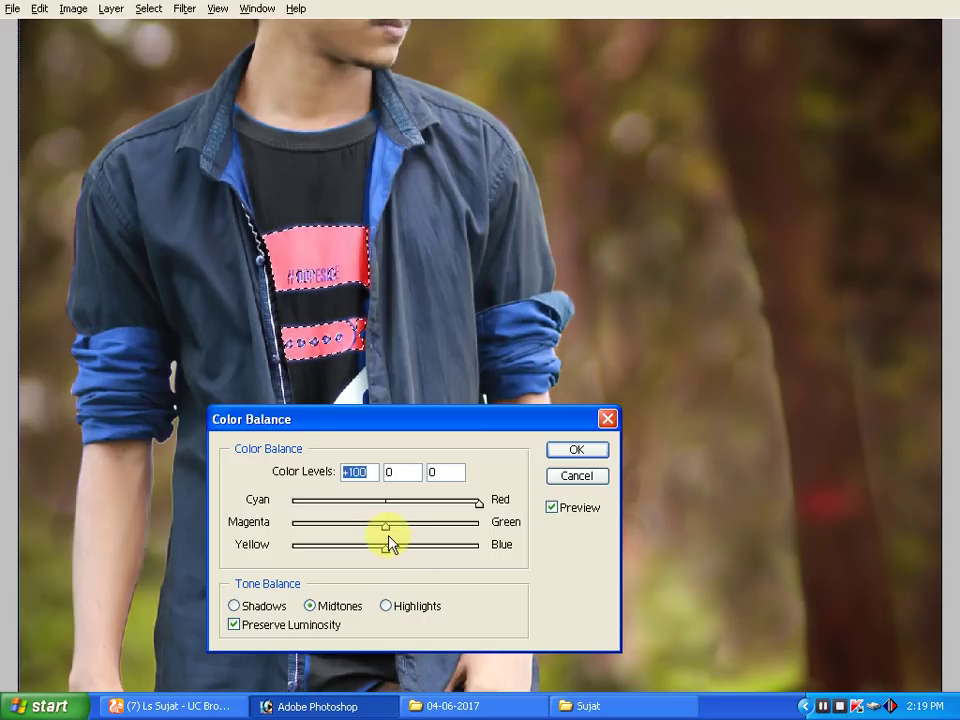
pyautogui.moveTo(387, 537); pyautogui.dragTo(378, 540)
pyautogui.press('Return')
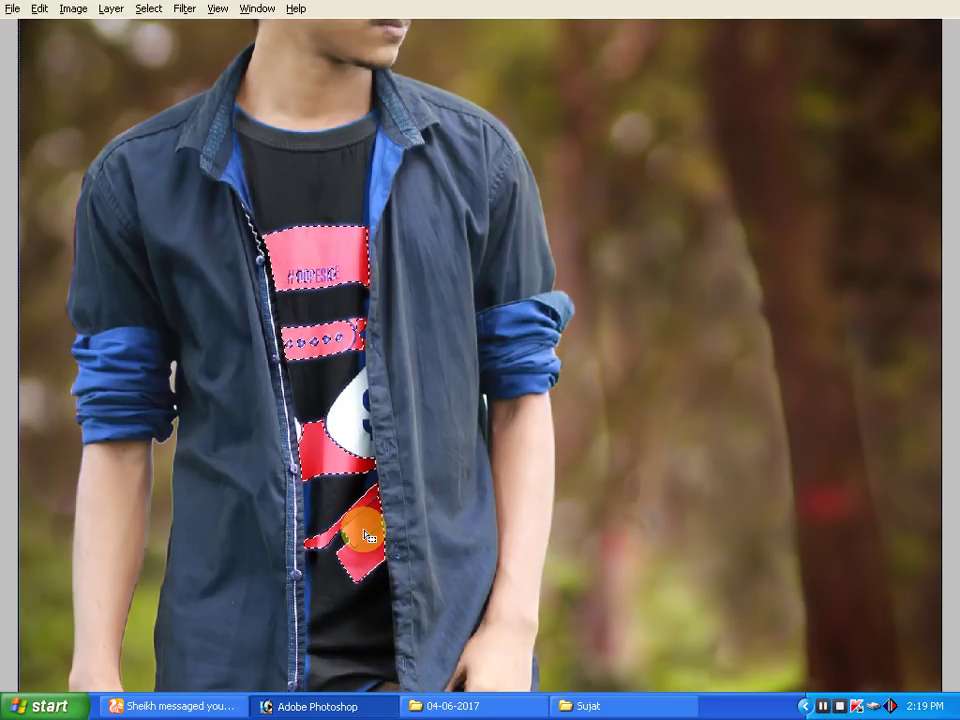
# Apply a second Color Balance with Red +100 to turn the print deep red
pyautogui.hotkey('ctrl', 'b')
pyautogui.moveTo(386, 512); pyautogui.dragTo(510, 506)
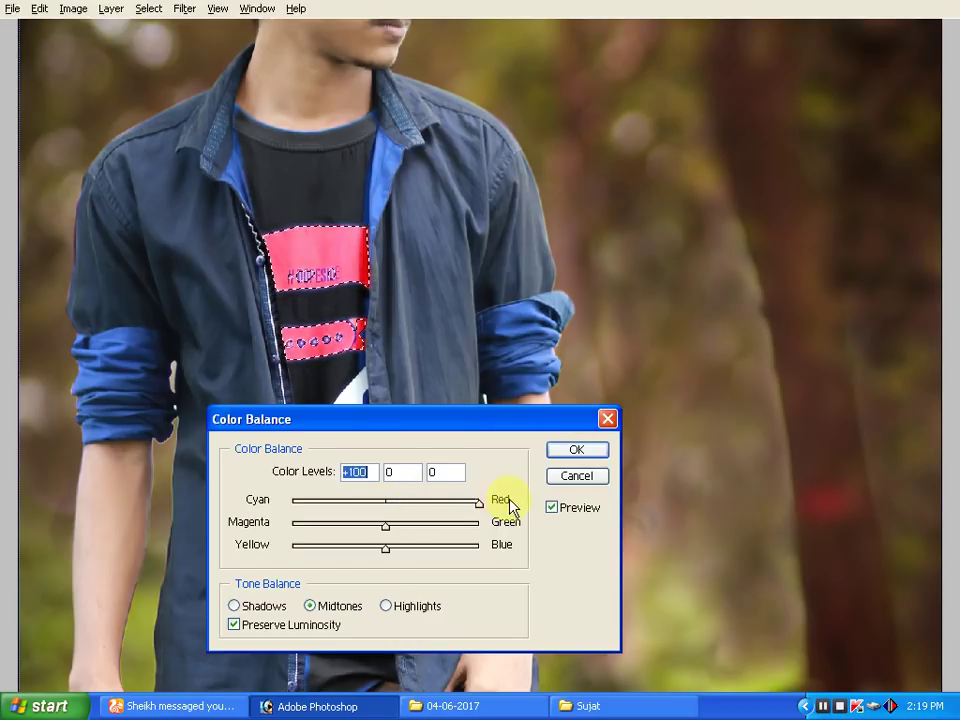
pyautogui.press('Return')
pyautogui.hotkey('ctrl', '-')
pyautogui.hotkey('ctrl', '-')
# Deselect, zoom on the head, and paint the hair darker along its top and left with a small brush
pyautogui.hotkey('ctrl', 'd')
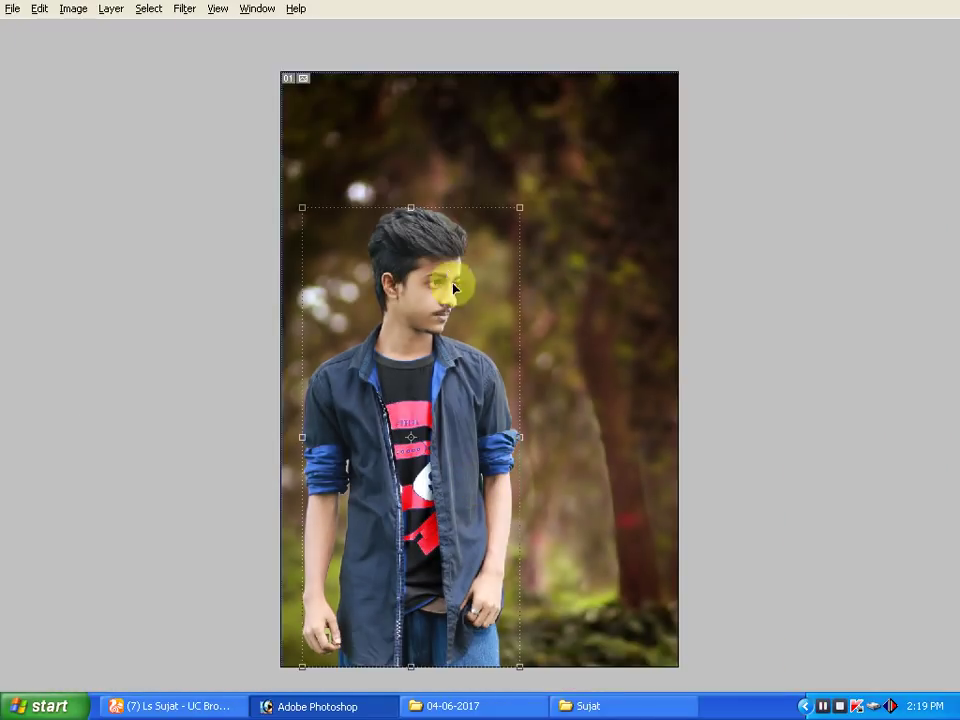
pyautogui.moveTo(311, 154); pyautogui.dragTo(405, 242)
pyautogui.press('Escape')
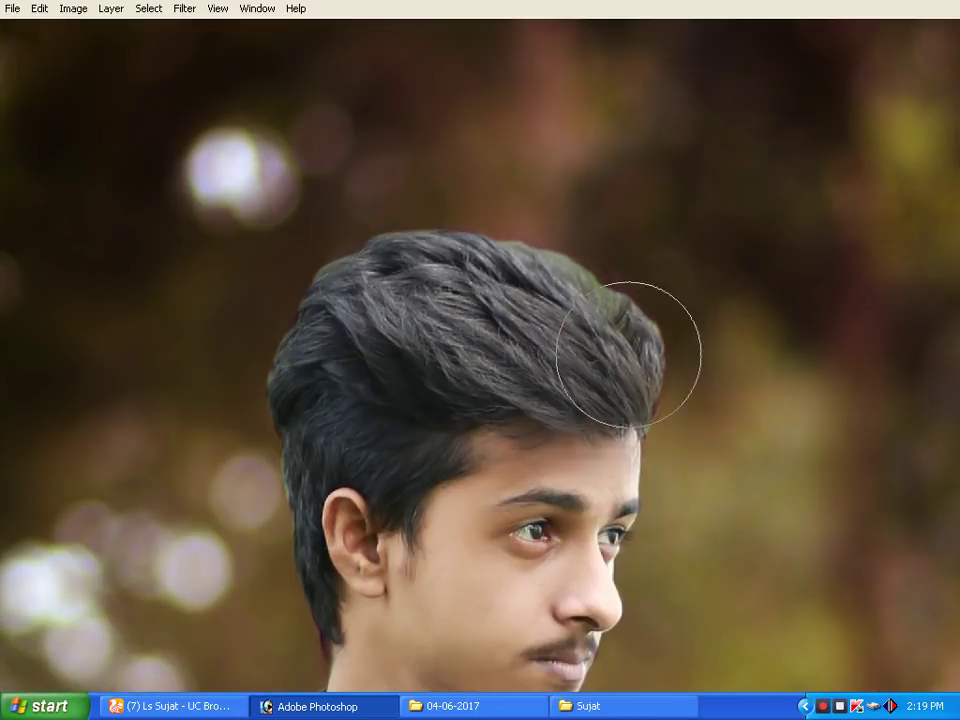
pyautogui.moveTo(450, 349); pyautogui.dragTo(465, 349)
pyautogui.press(']')
pyautogui.press(']')
pyautogui.press(']')
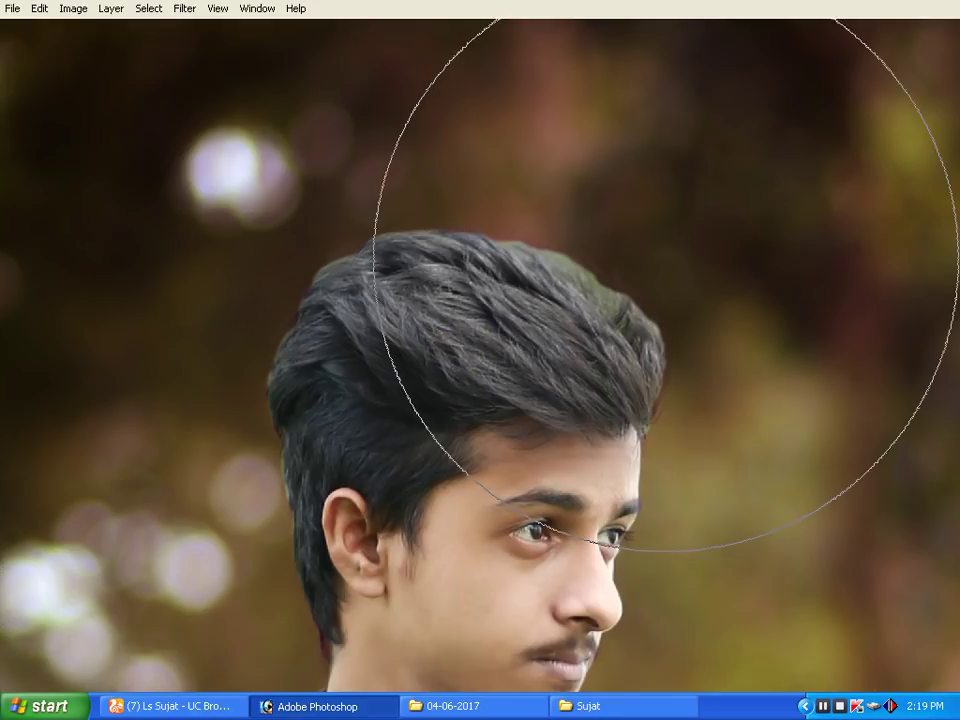
pyautogui.press('[')
pyautogui.press('[')
pyautogui.press('[')
pyautogui.press('[')
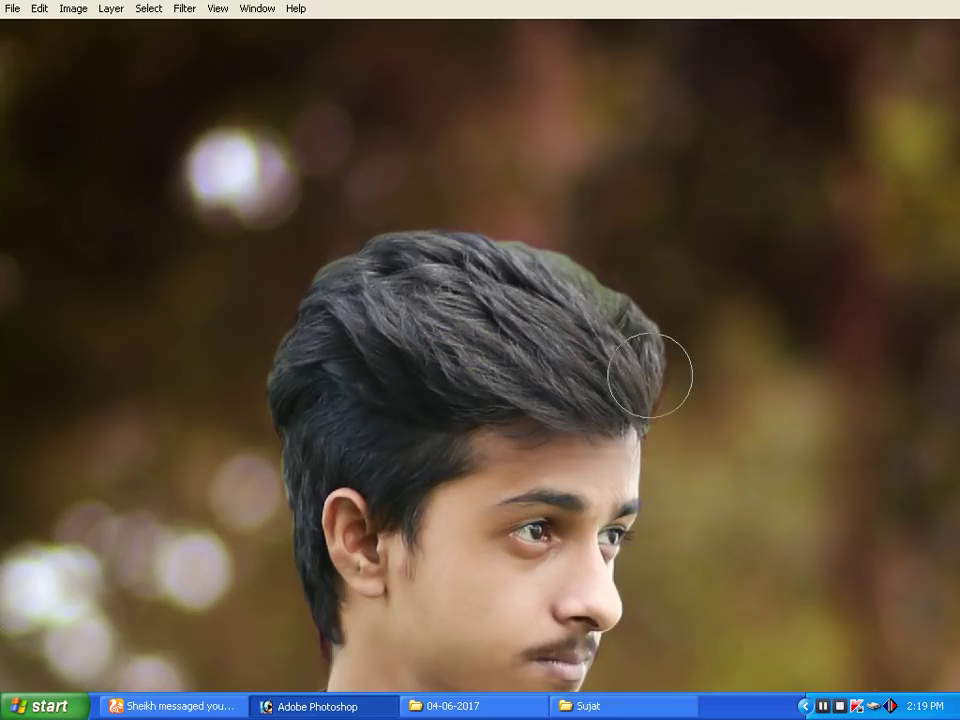
pyautogui.moveTo(611, 310)
pyautogui.mouseDown()
pyautogui.moveTo(503, 236)
pyautogui.moveTo(600, 279)
pyautogui.moveTo(313, 326)
pyautogui.moveTo(285, 401)
pyautogui.moveTo(289, 596)
pyautogui.moveTo(281, 371)
pyautogui.moveTo(476, 262)
pyautogui.moveTo(598, 268)
pyautogui.moveTo(516, 212)
pyautogui.moveTo(354, 291)
pyautogui.moveTo(433, 302)
pyautogui.moveTo(546, 386)
pyautogui.moveTo(369, 379)
pyautogui.moveTo(476, 302)
pyautogui.moveTo(600, 369)
pyautogui.moveTo(381, 450)
pyautogui.mouseUp()
# Boost the portrait's contrast by +12 with Brightness/Contrast
pyautogui.hotkey('ctrl', '0')
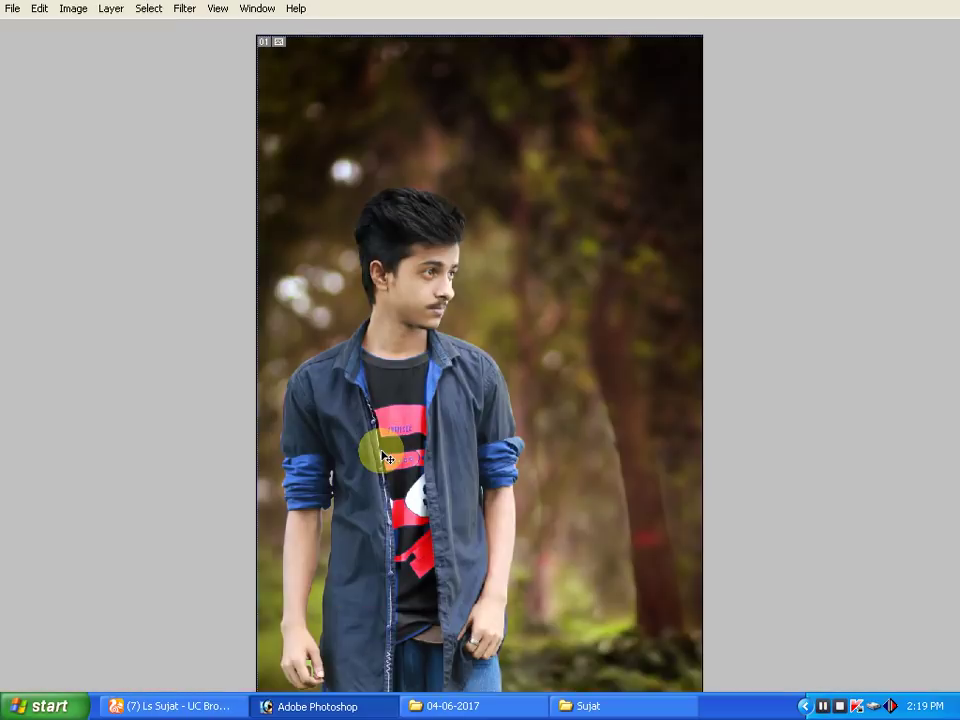
pyautogui.click(78, 8)
pyautogui.click(229, 150)
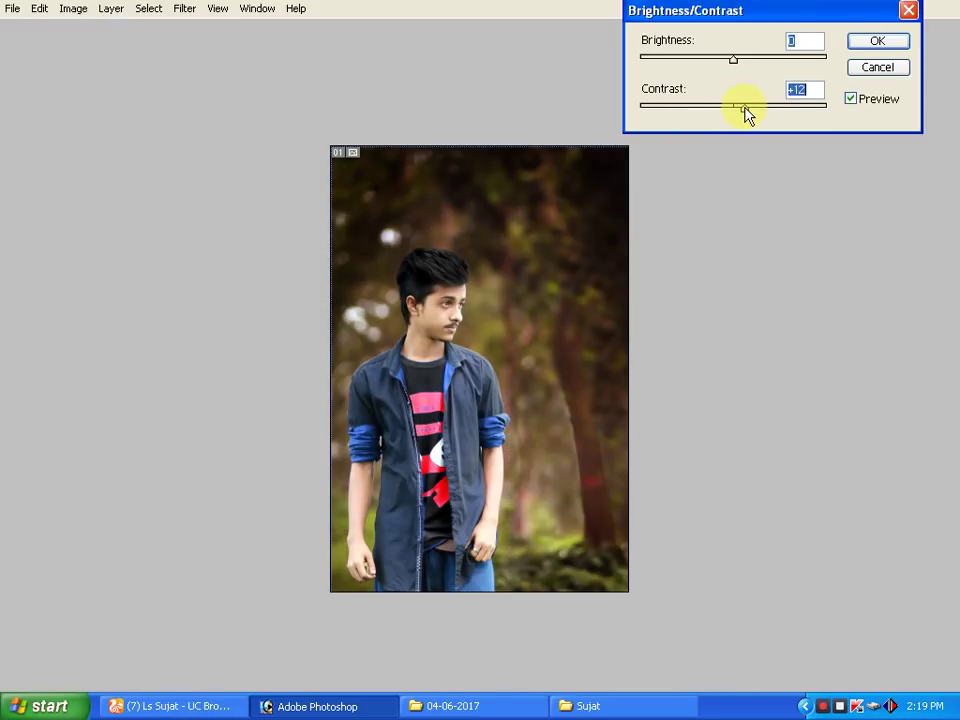
pyautogui.press('Return')
# Leave full-screen mode and fit the whole image in the normal document window
pyautogui.hotkey('ctrl', 't')
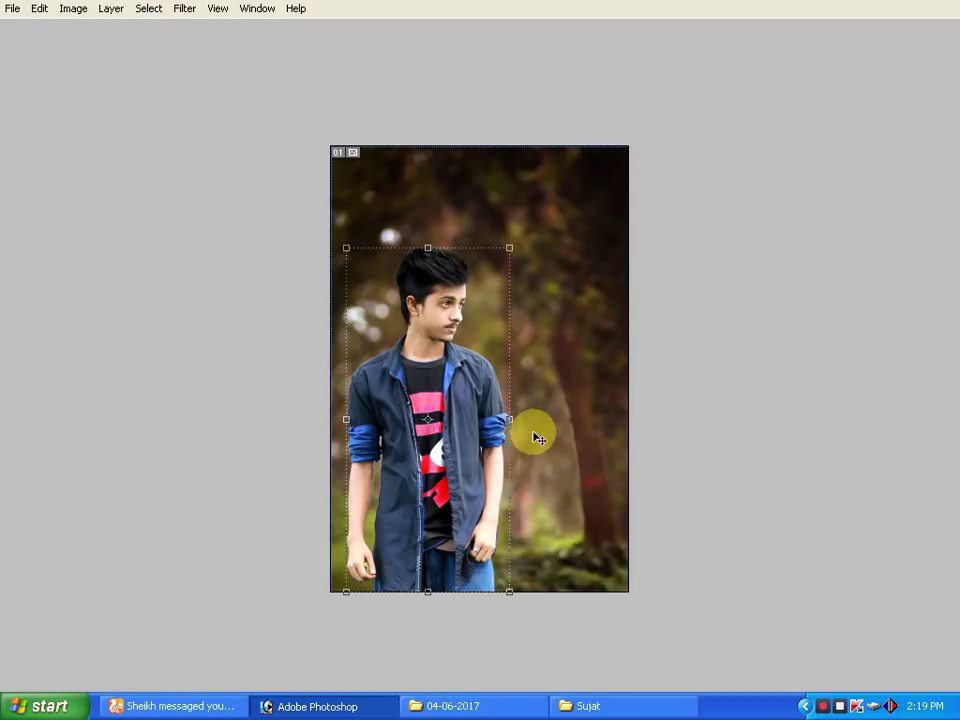
pyautogui.press('Return')
pyautogui.press('f')
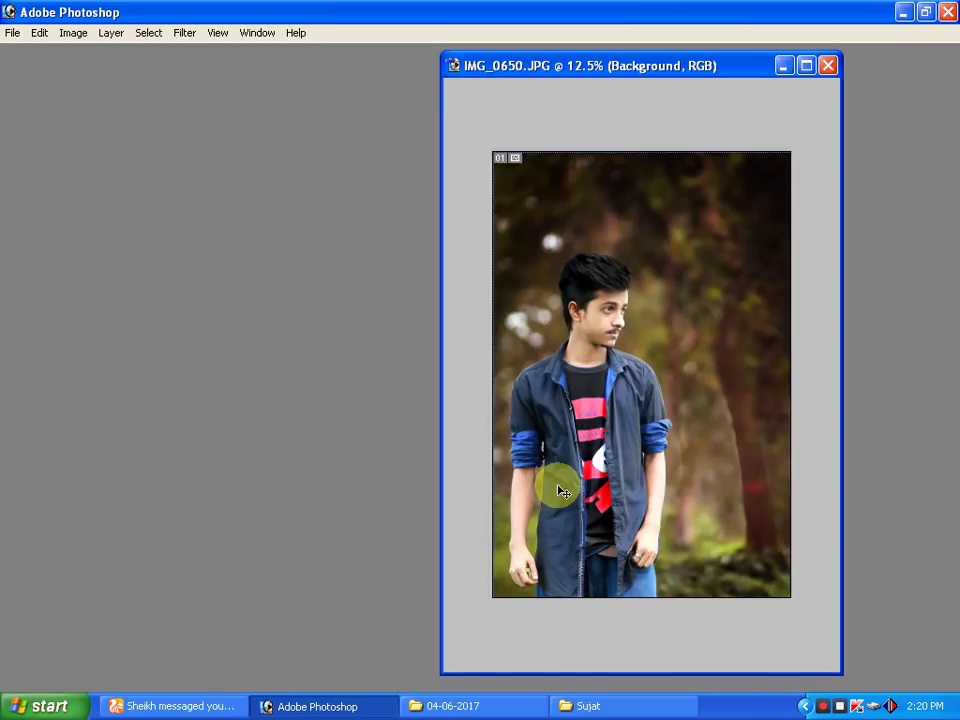
pyautogui.hotkey('ctrl', '0')
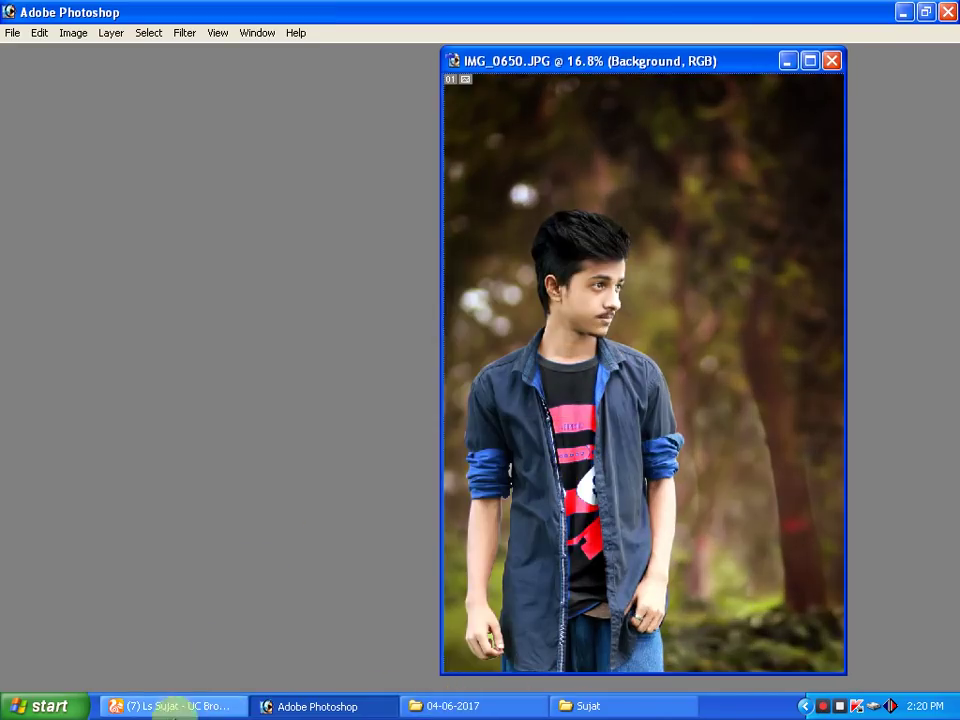
# Browse to D:\Sujat\Callocktion\Editography\New folder\PNG File and drag smoking-50-years-progress-worldwide_10312.jpg into Photoshop
pyautogui.click(47, 700)
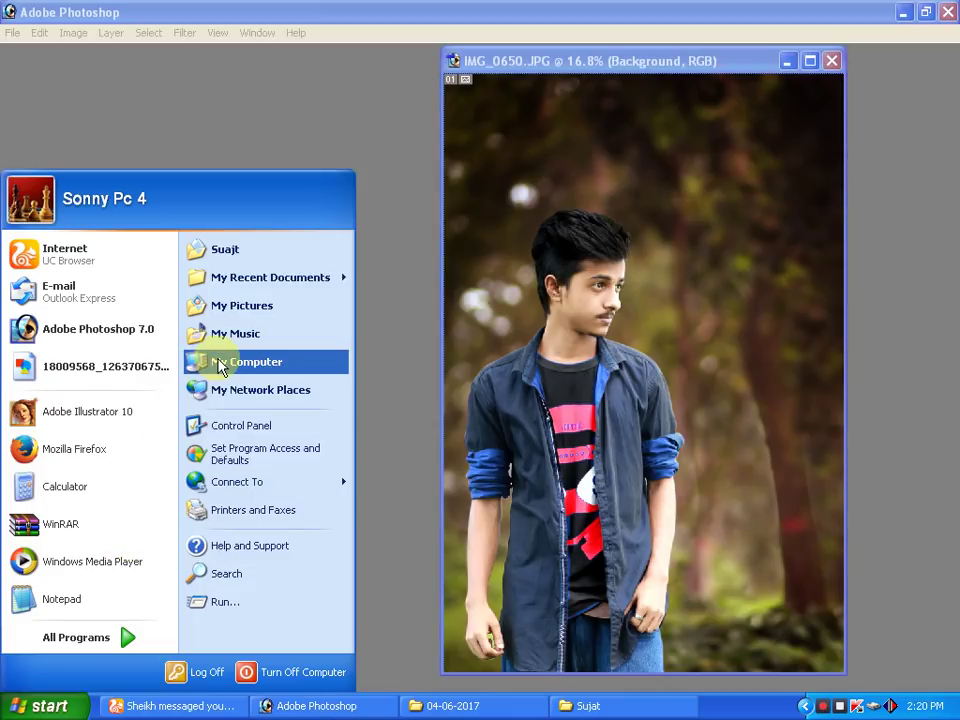
pyautogui.click(222, 362)
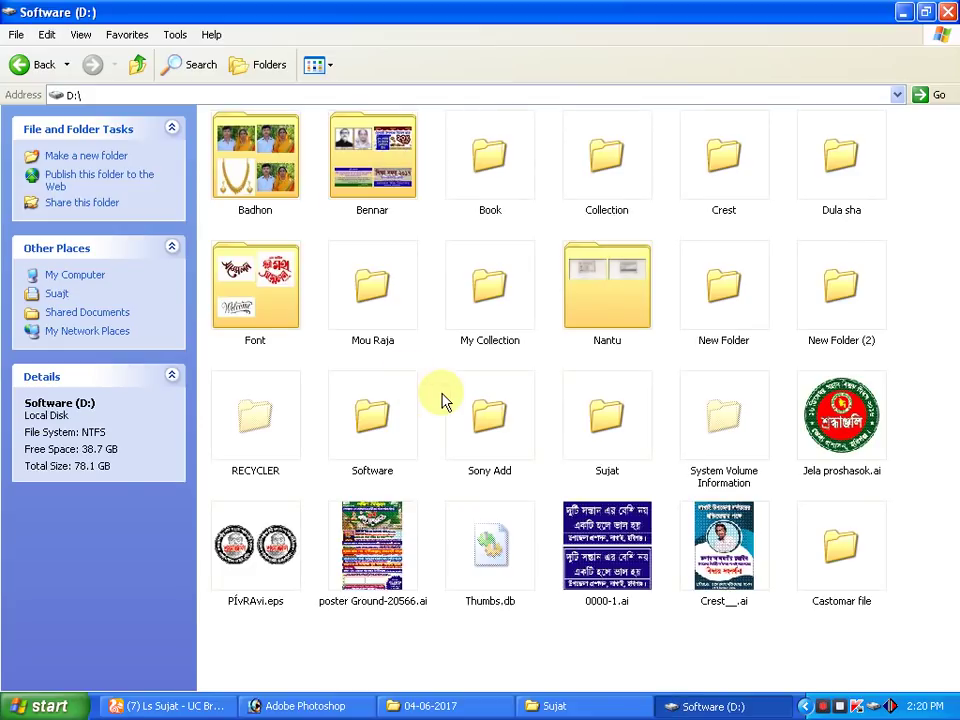
pyautogui.doubleClick(607, 420)
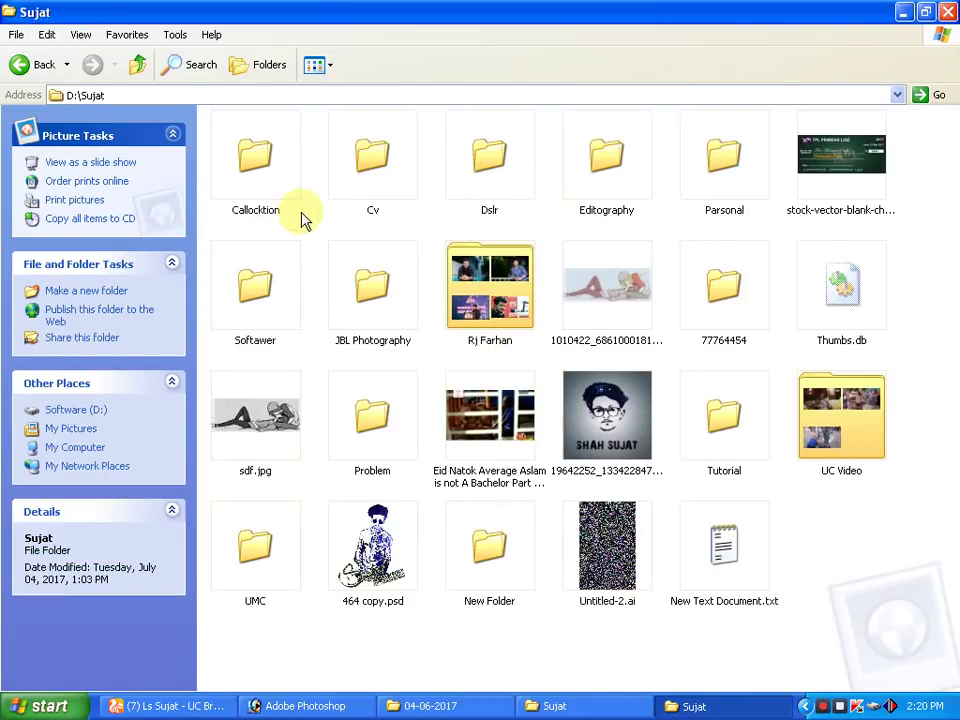
pyautogui.doubleClick(274, 180)
pyautogui.doubleClick(285, 182)
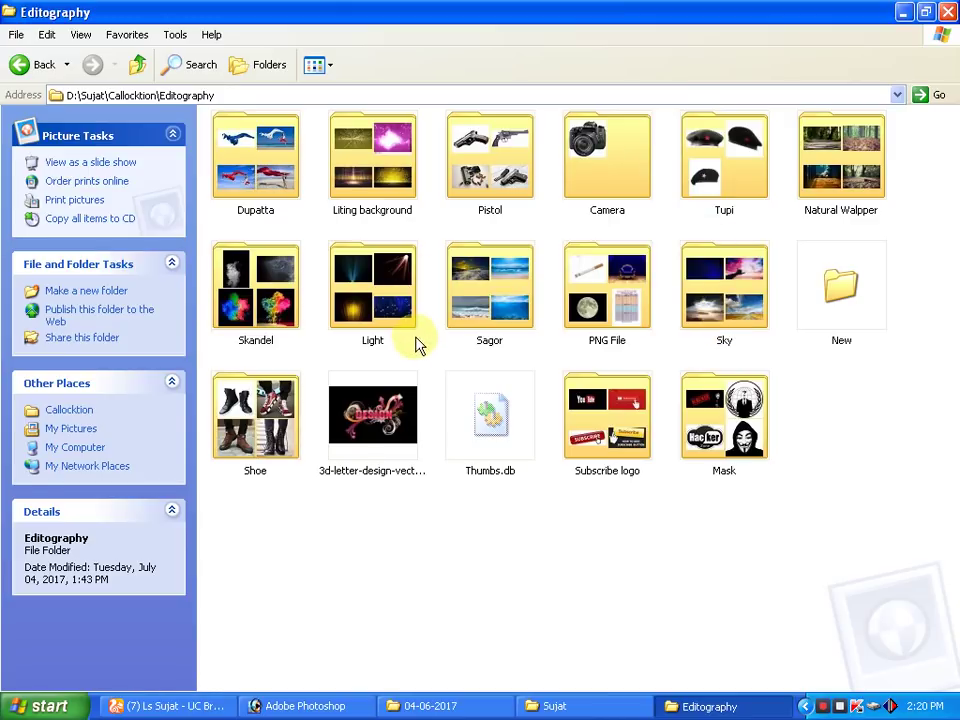
pyautogui.doubleClick(838, 292)
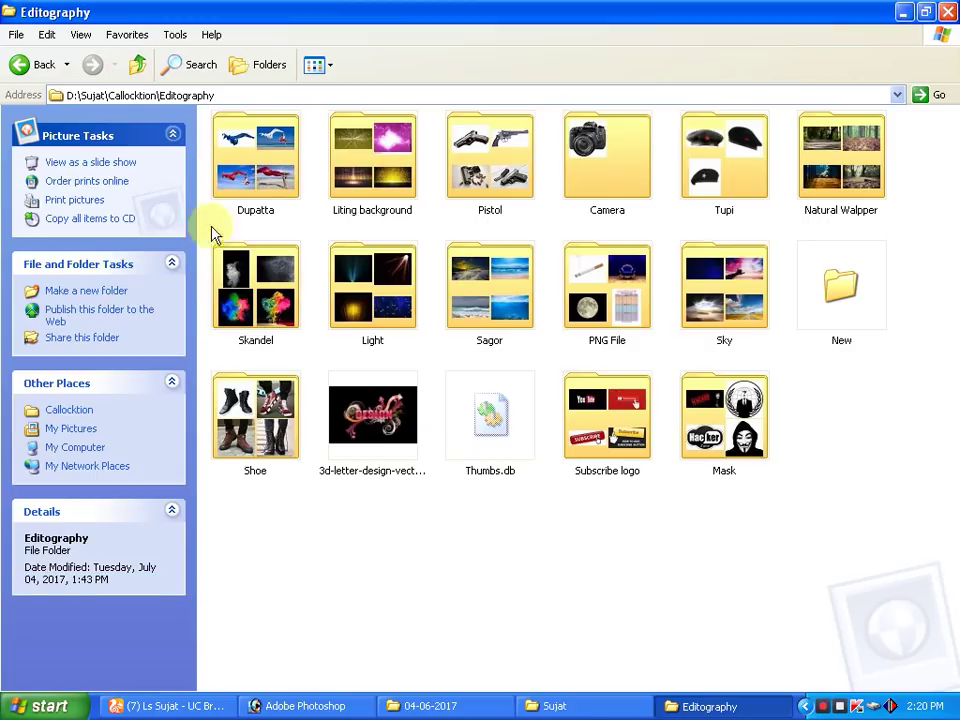
pyautogui.doubleClick(618, 305)
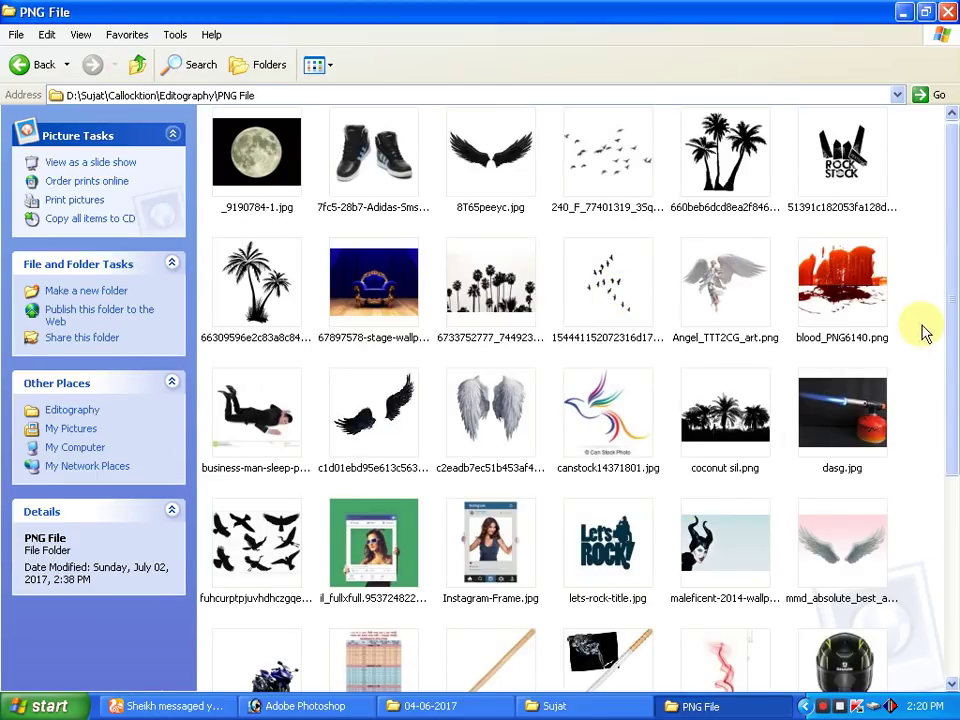
pyautogui.moveTo(950, 326); pyautogui.dragTo(950, 500)
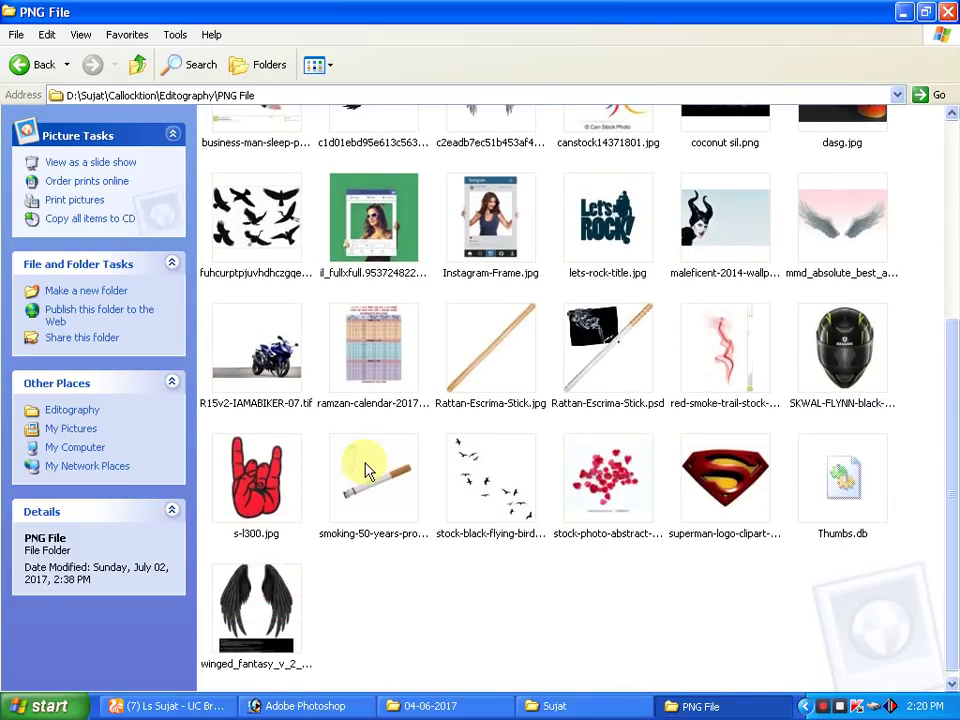
pyautogui.moveTo(365, 472); pyautogui.dragTo(298, 607)
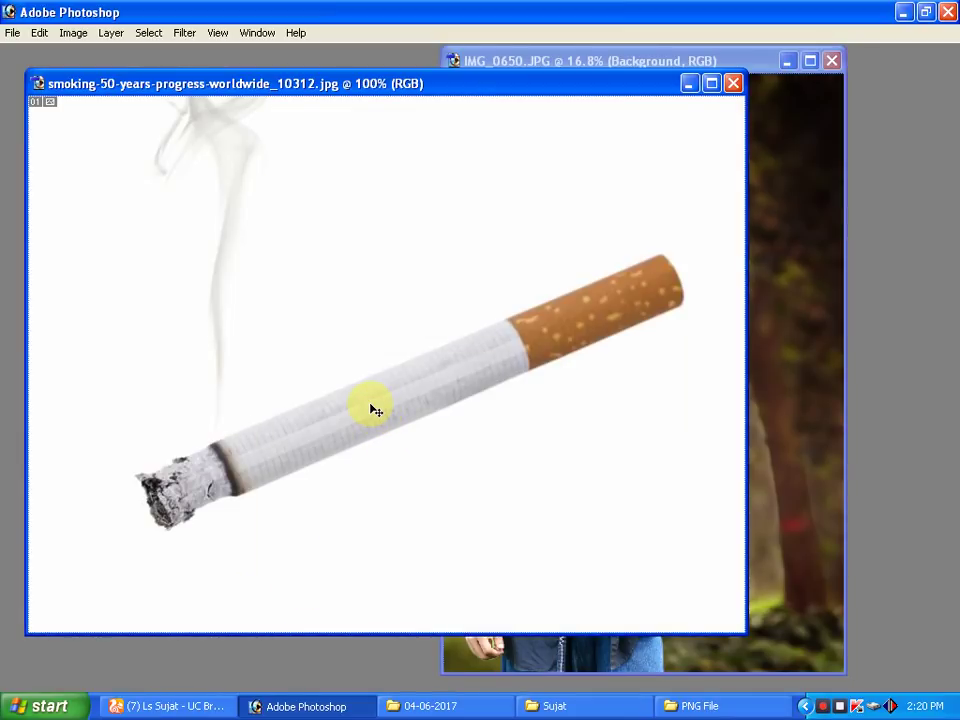
# Drop the cigarette photo into IMG_0650 as a layer and place it near the boy's hand
pyautogui.moveTo(418, 430); pyautogui.dragTo(778, 487)
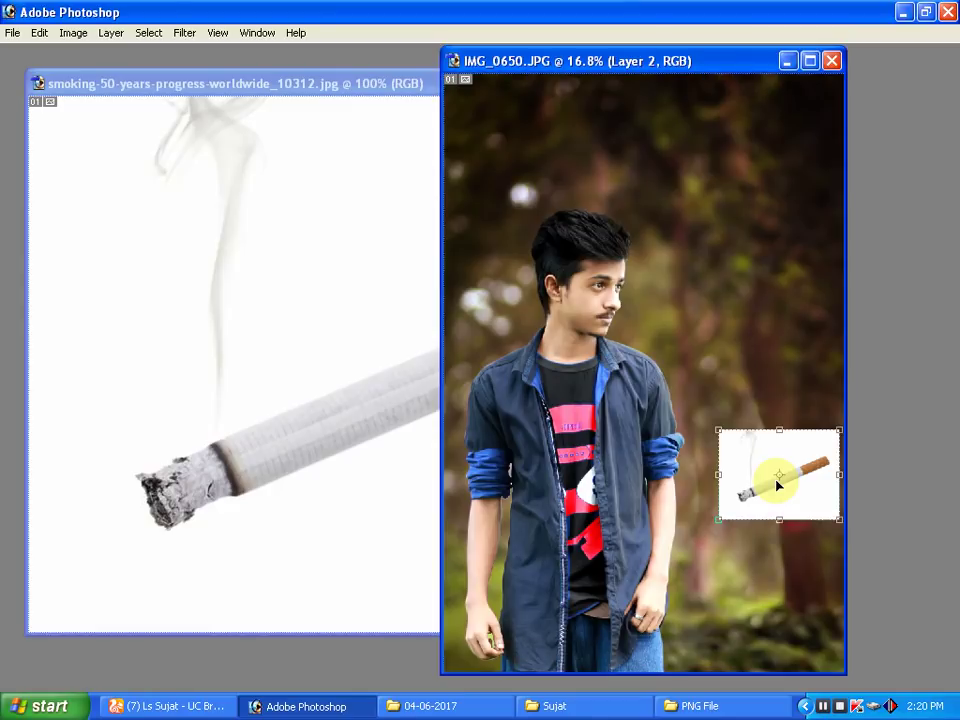
pyautogui.press('f')
pyautogui.moveTo(500, 390); pyautogui.dragTo(709, 559)
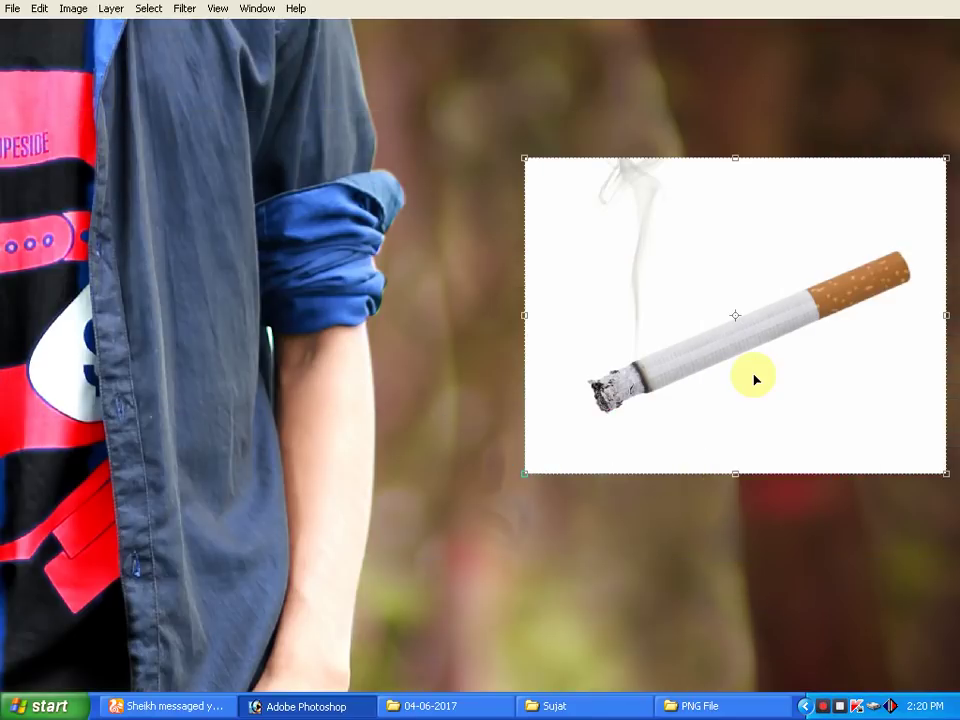
pyautogui.moveTo(755, 378); pyautogui.dragTo(528, 461)
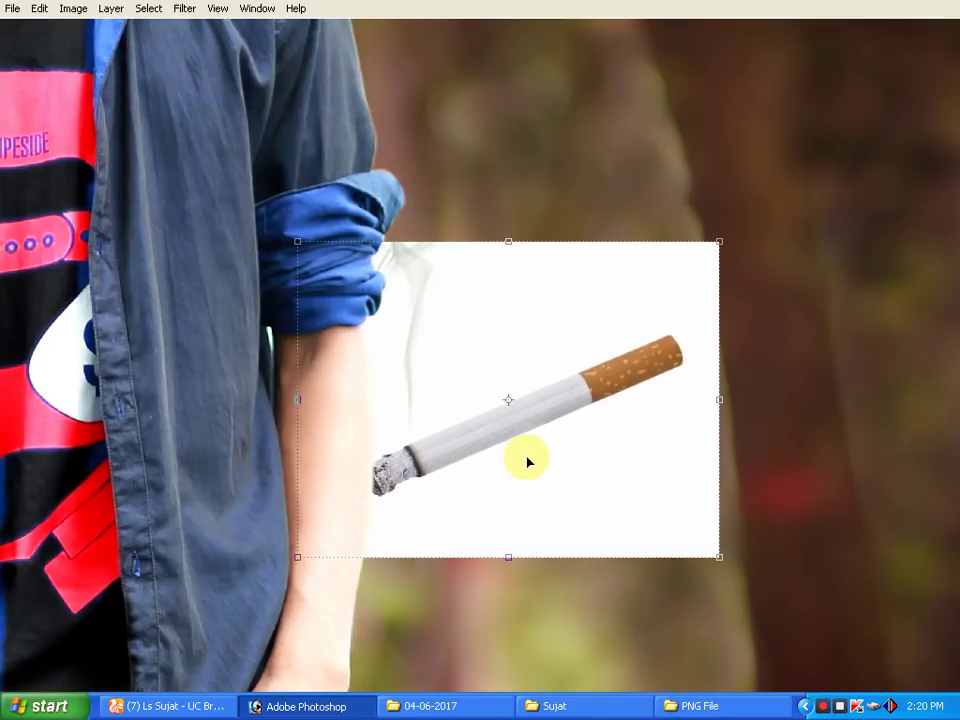
pyautogui.moveTo(255, 223); pyautogui.dragTo(829, 634)
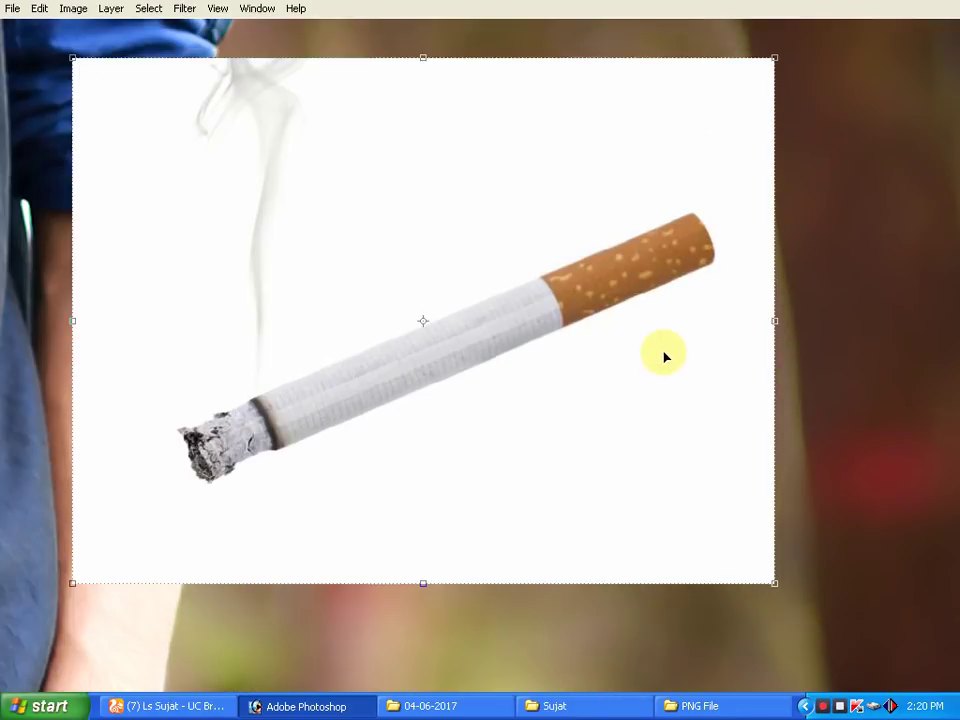
pyautogui.press('Return')
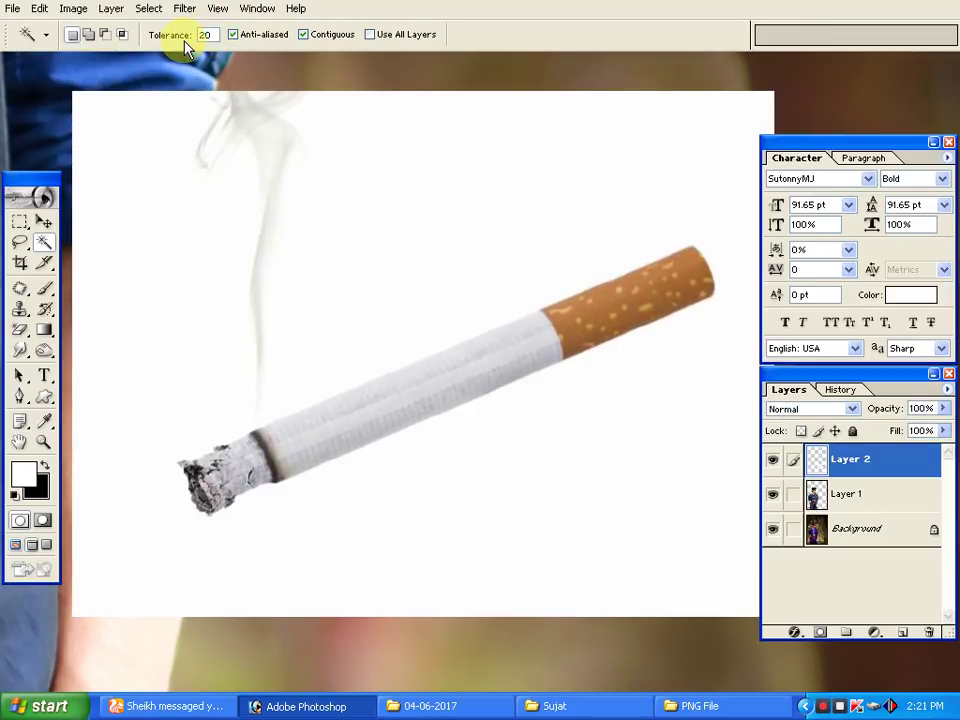
# Select the cigarette's white background with the Magic Wand plus Lasso-added areas
pyautogui.press('Tab')
pyautogui.click(300, 168)
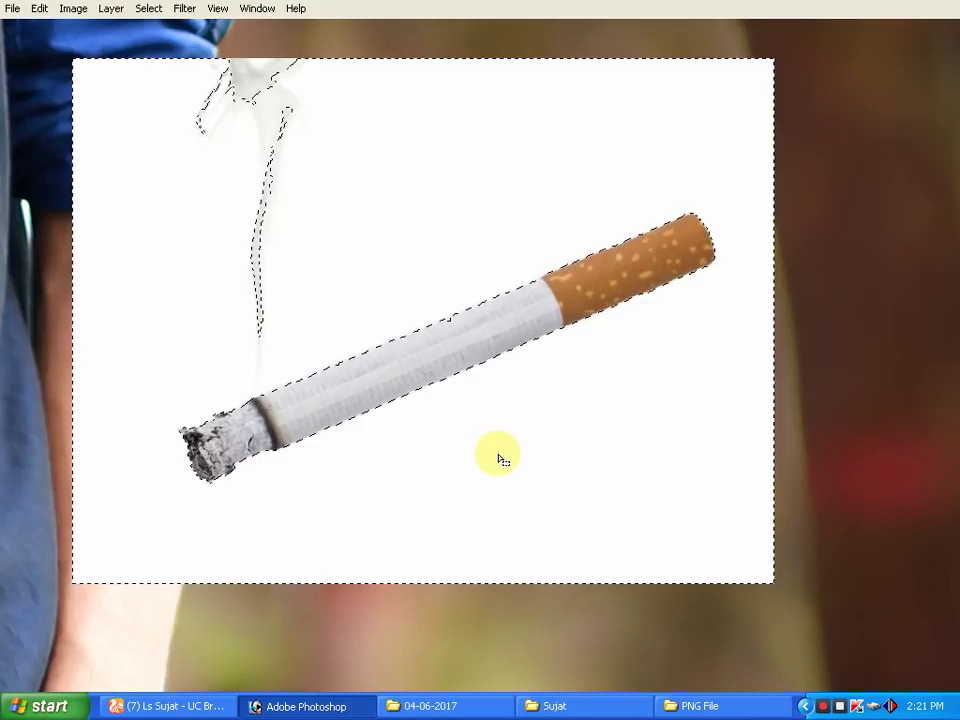
pyautogui.moveTo(407, 107); pyautogui.dragTo(408, 8)
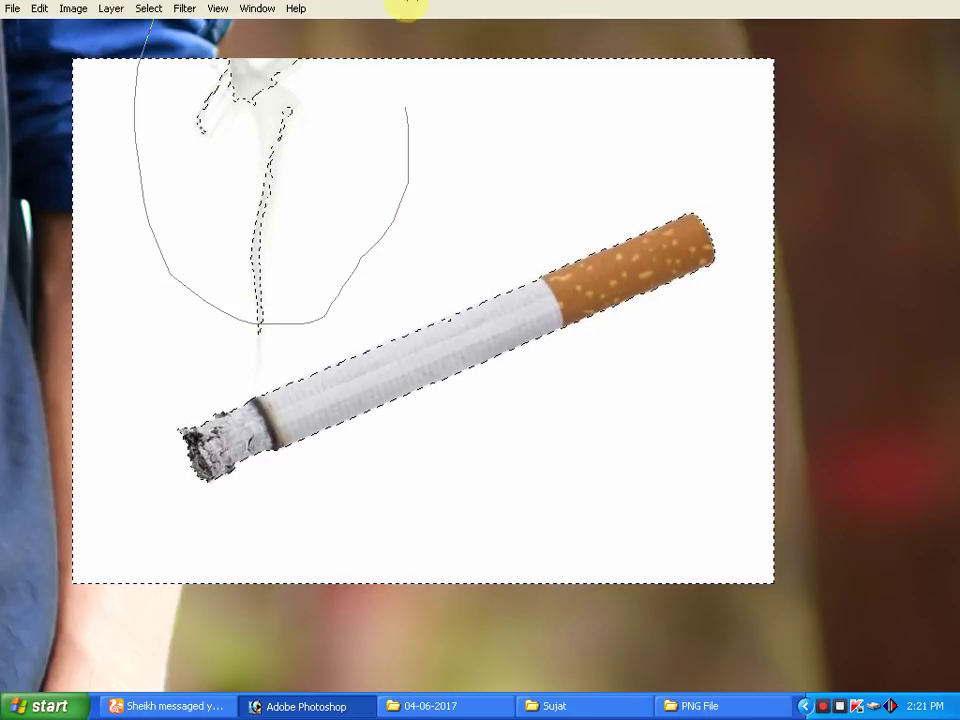
pyautogui.moveTo(825, 96); pyautogui.dragTo(480, 160)
pyautogui.moveTo(743, 145)
pyautogui.mouseDown()
pyautogui.moveTo(907, 216)
pyautogui.moveTo(860, 140)
pyautogui.mouseUp()
pyautogui.moveTo(728, 517); pyautogui.dragTo(198, 62)
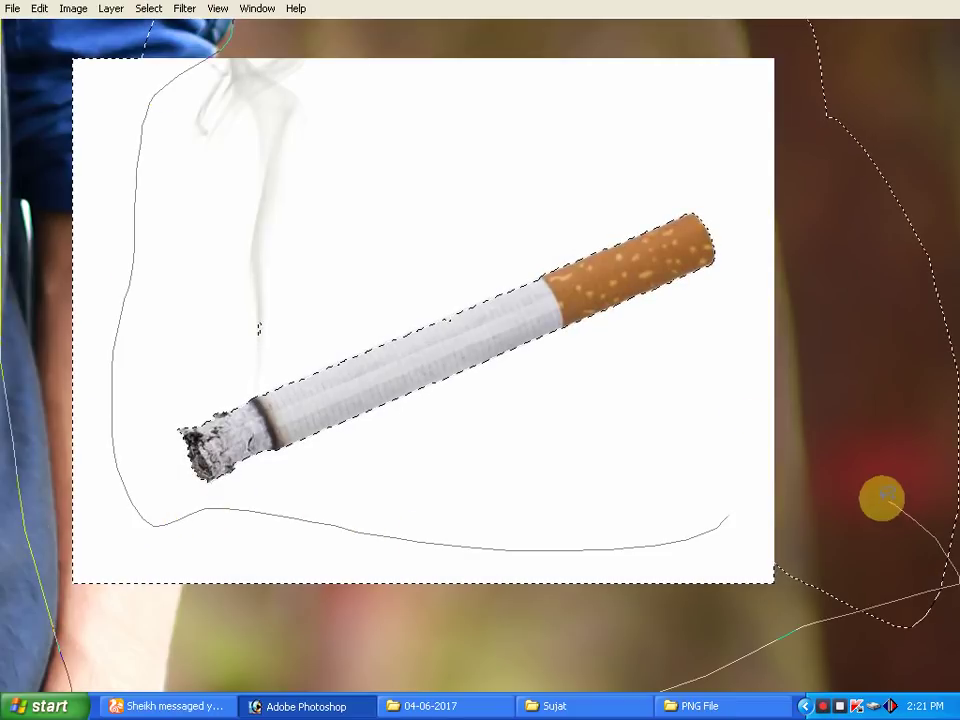
pyautogui.moveTo(4, 290); pyautogui.dragTo(881, 497)
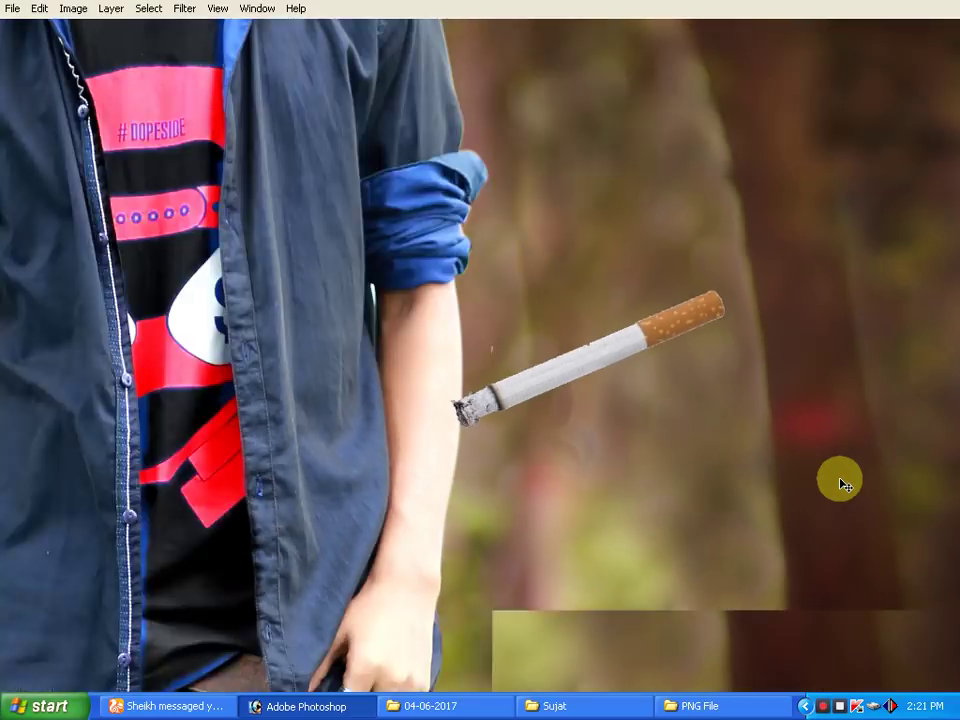
pyautogui.hotkey('ctrl', '0')
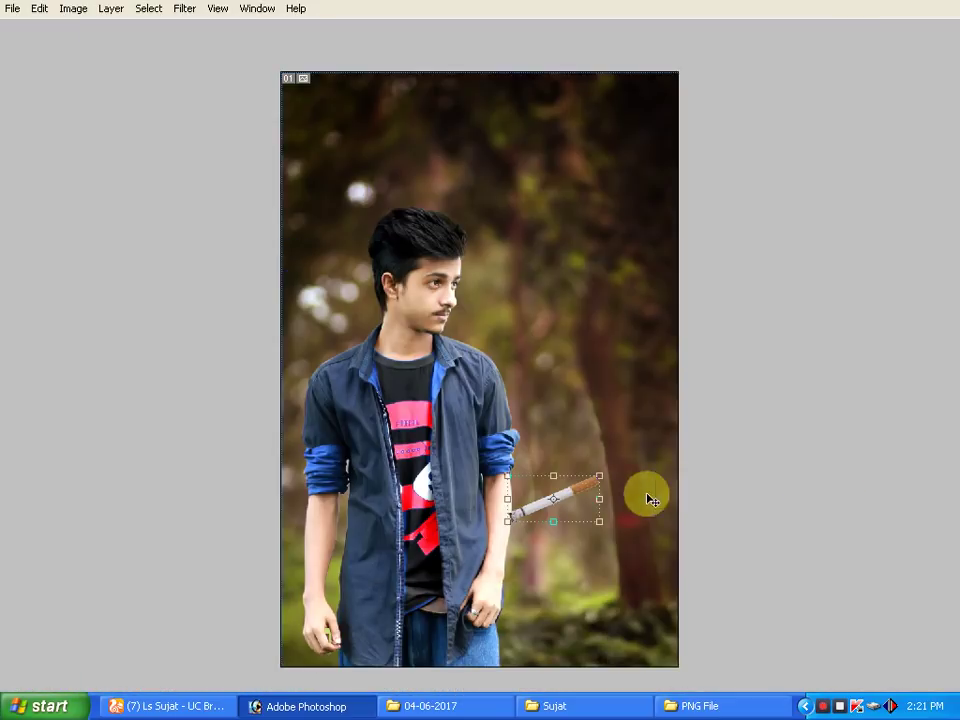
# Scale the cigarette down and move it into the boy's fingers
pyautogui.moveTo(553, 499); pyautogui.dragTo(318, 643)
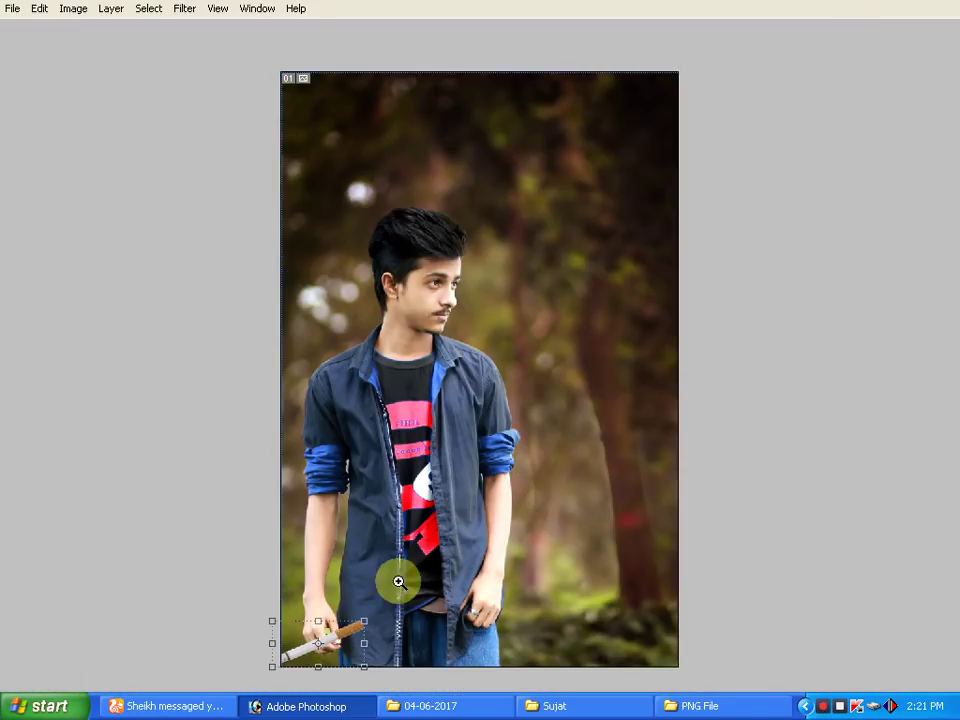
pyautogui.moveTo(398, 582); pyautogui.dragTo(260, 683)
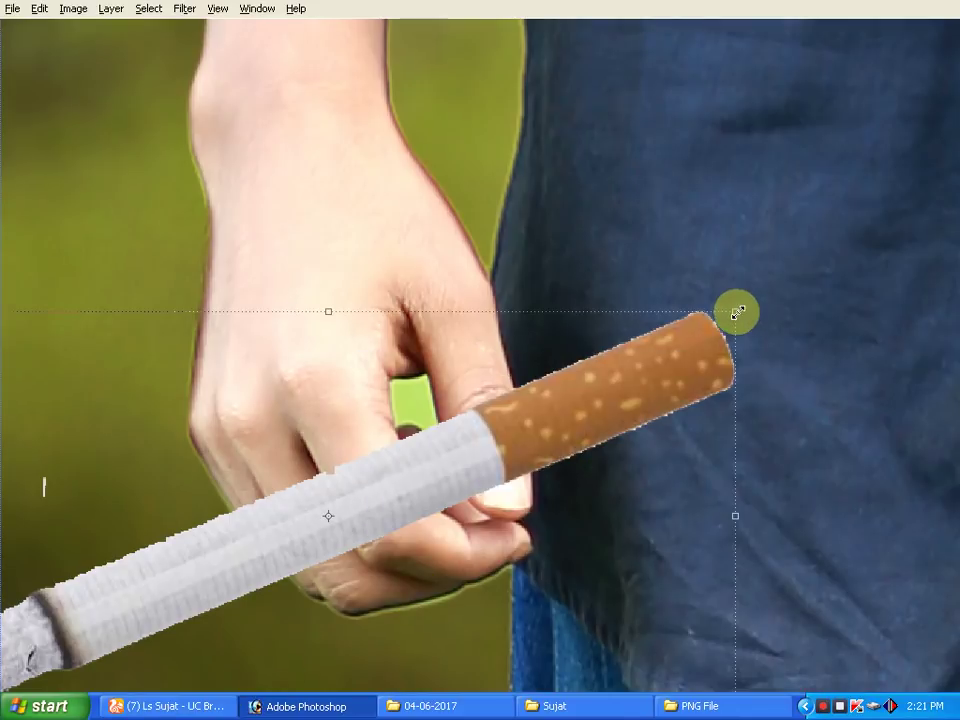
pyautogui.moveTo(737, 313); pyautogui.dragTo(508, 419)
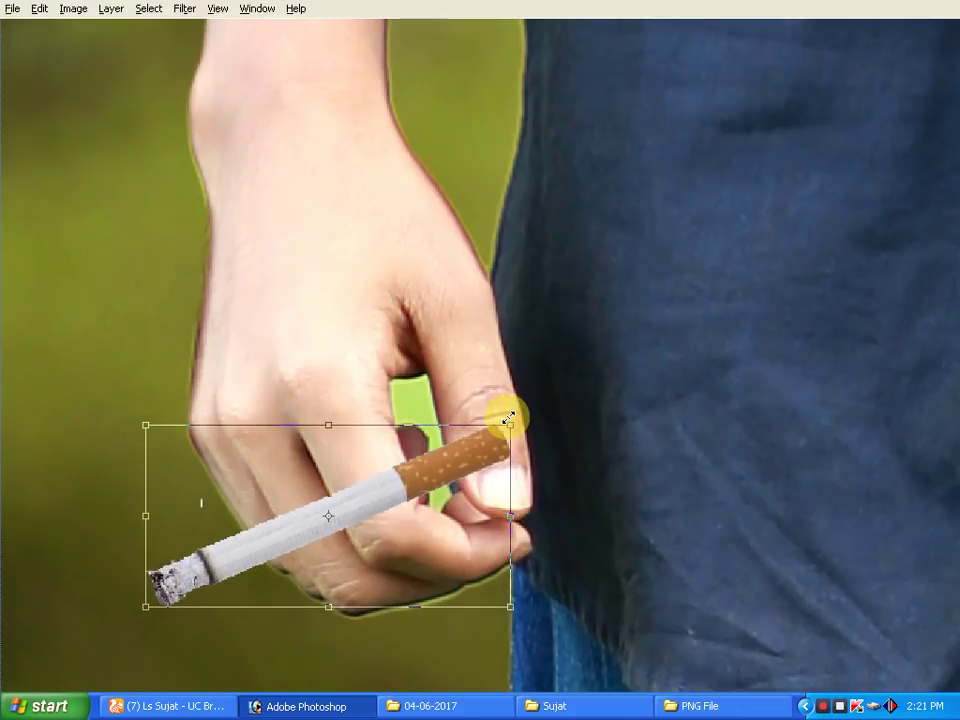
pyautogui.press('5')
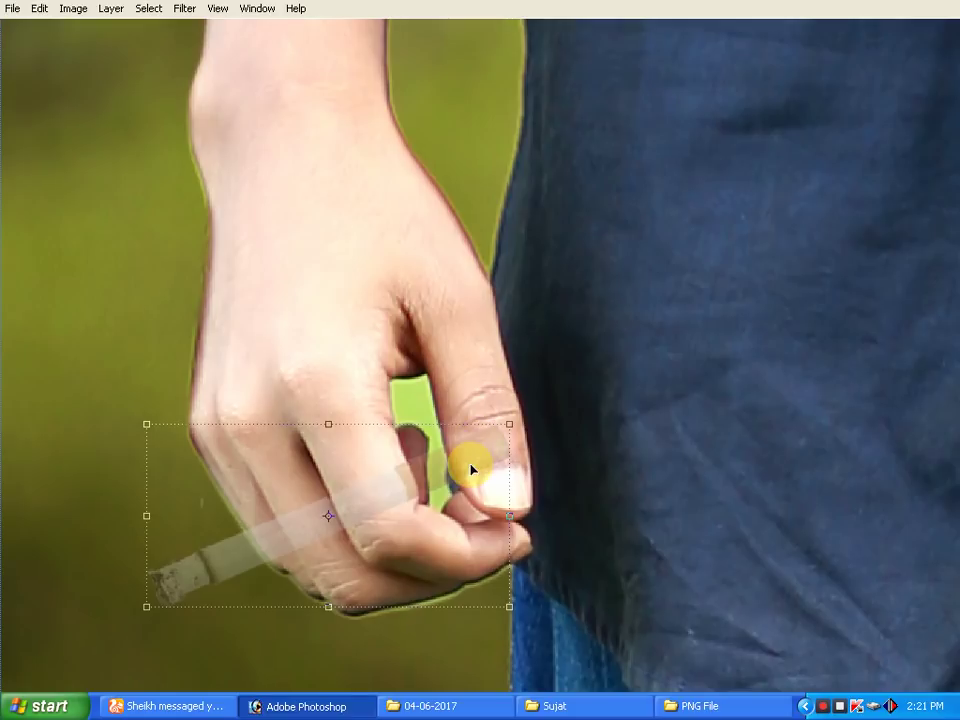
pyautogui.press('0')
pyautogui.press('Return')
pyautogui.moveTo(435, 461); pyautogui.dragTo(338, 478)
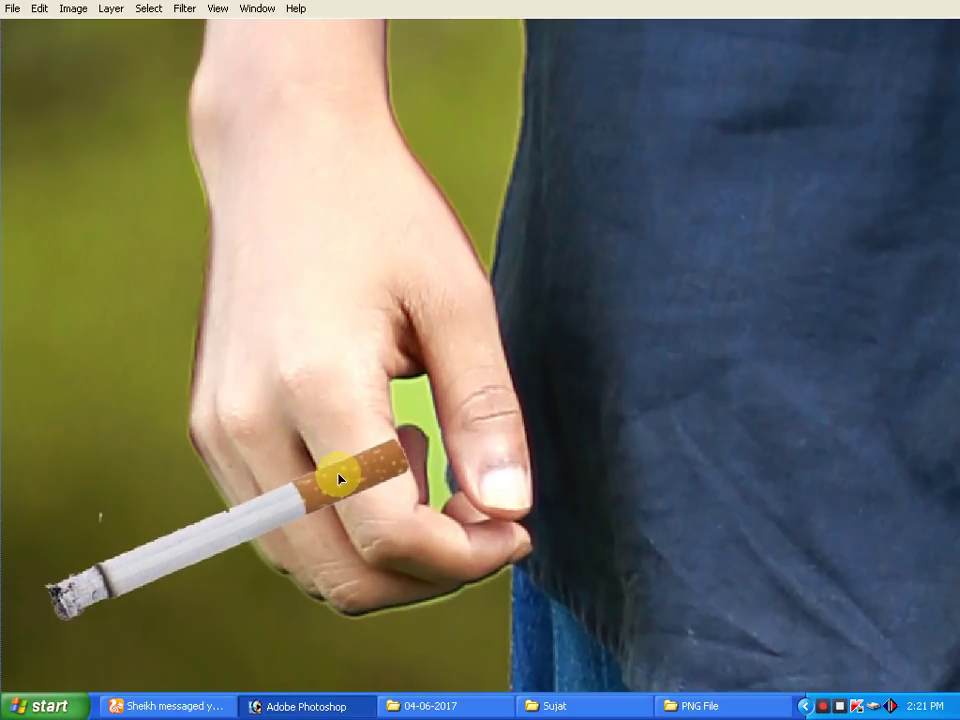
# Shorten the cigarette by pulling its burnt tip closer, then commit the transform
pyautogui.press('m')
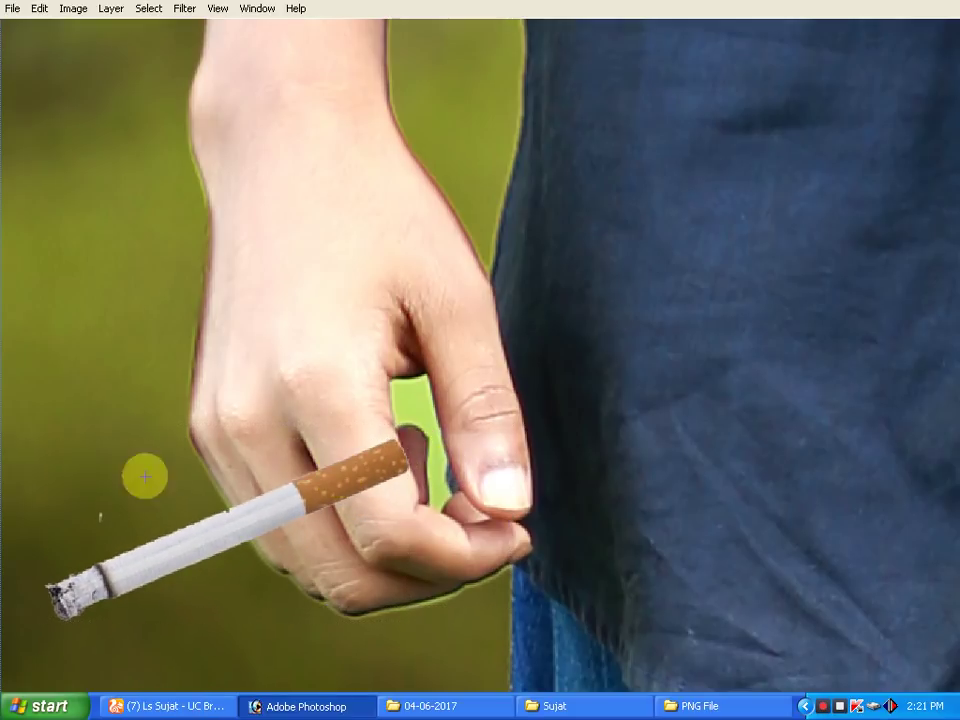
pyautogui.moveTo(16, 476); pyautogui.dragTo(193, 690)
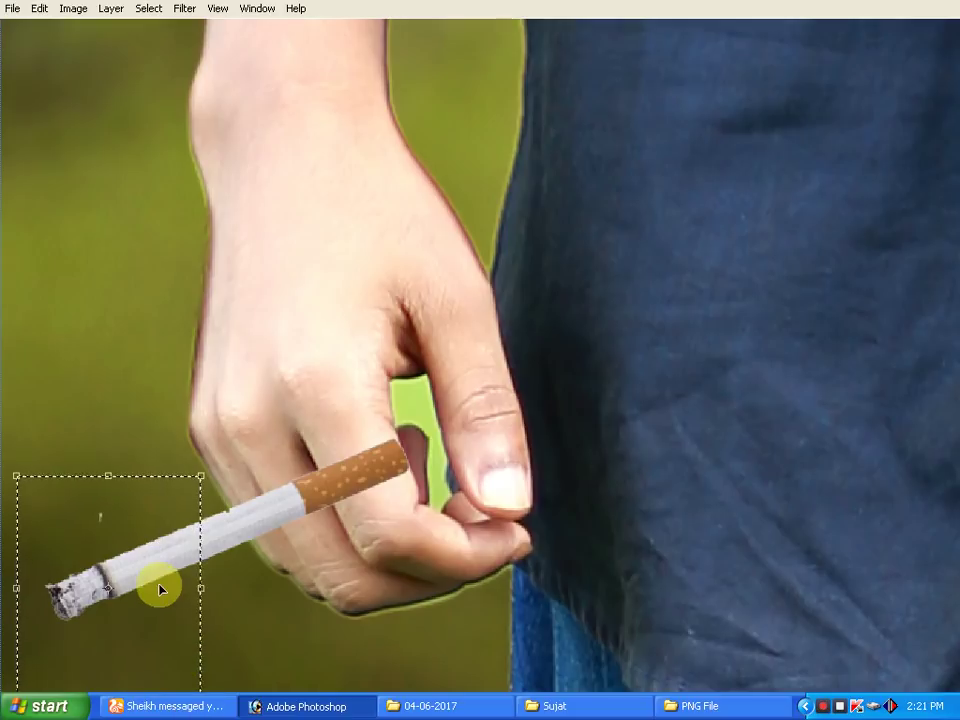
pyautogui.moveTo(160, 583); pyautogui.dragTo(234, 530)
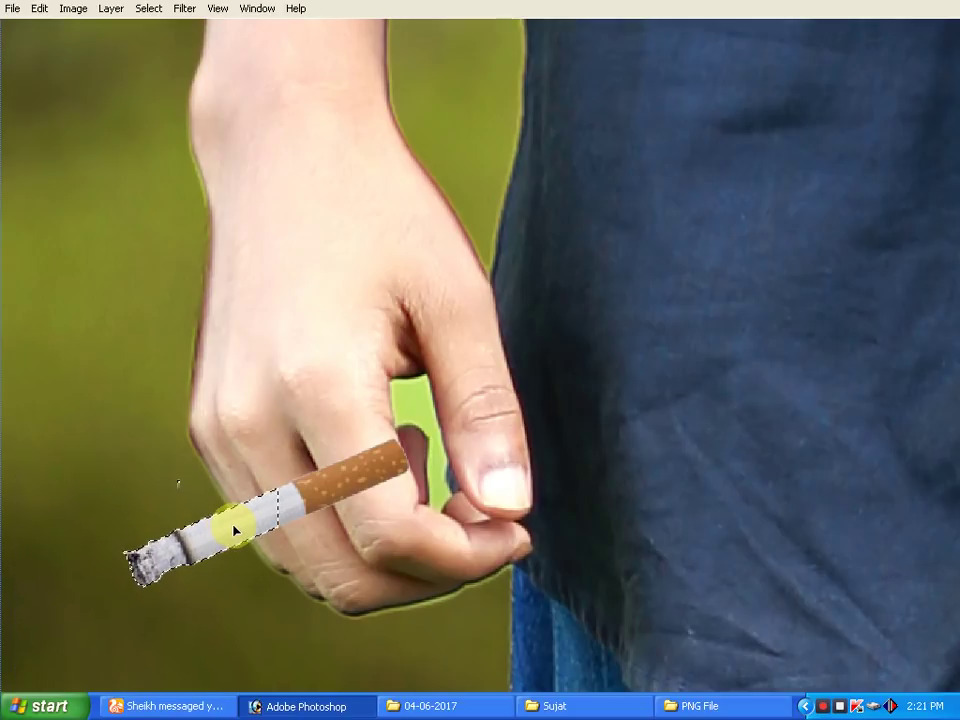
pyautogui.hotkey('ctrl', 'd')
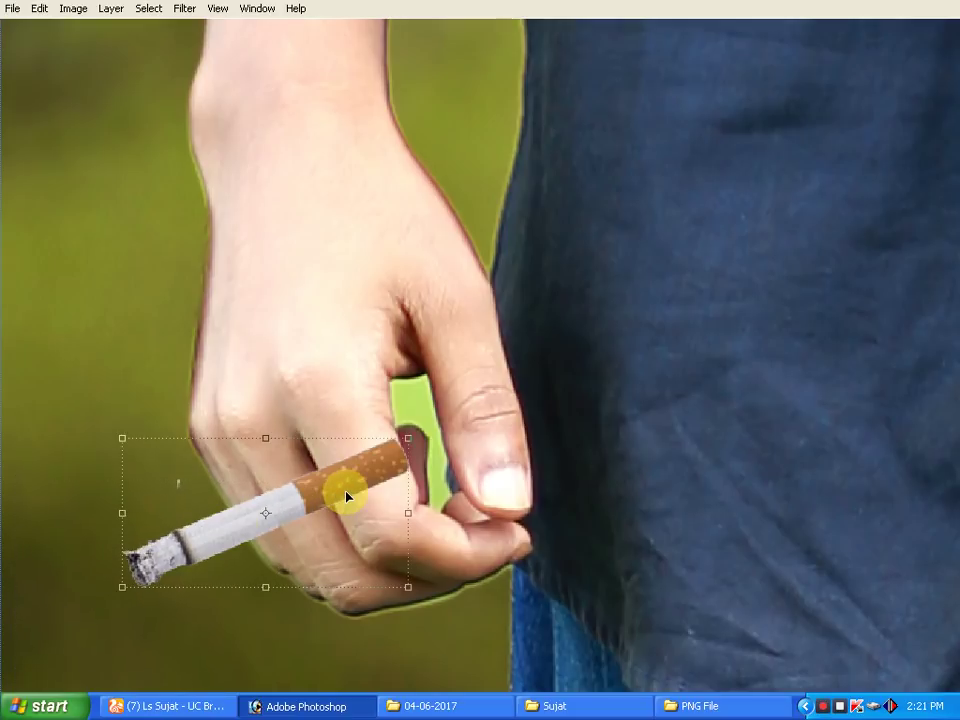
pyautogui.press('Return')
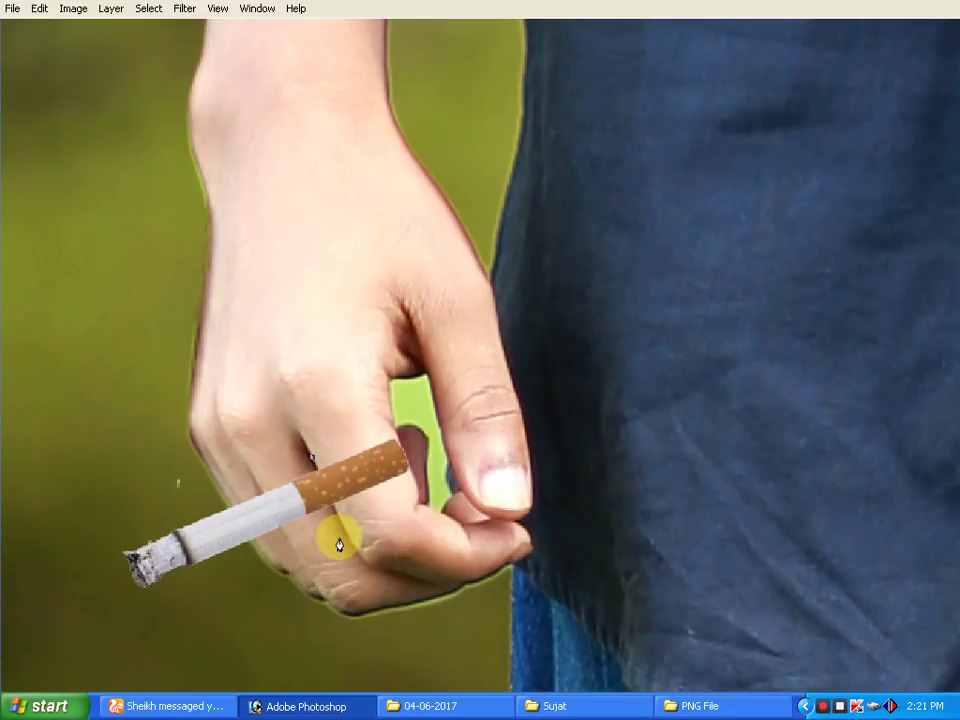
# Finish the outline around the thumb gap and feather the selection by 8 pixels
pyautogui.click(437, 552)
pyautogui.click(497, 443)
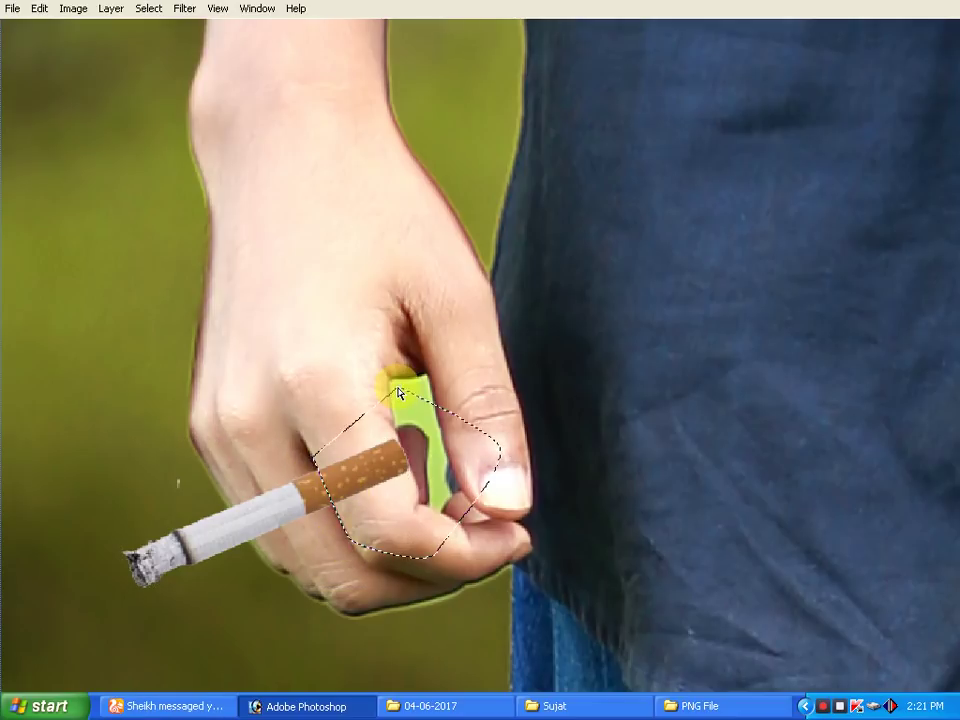
pyautogui.hotkey('ctrl', 'alt', 'd')
pyautogui.press('Return')
pyautogui.hotkey('ctrl', 'alt', 'd')
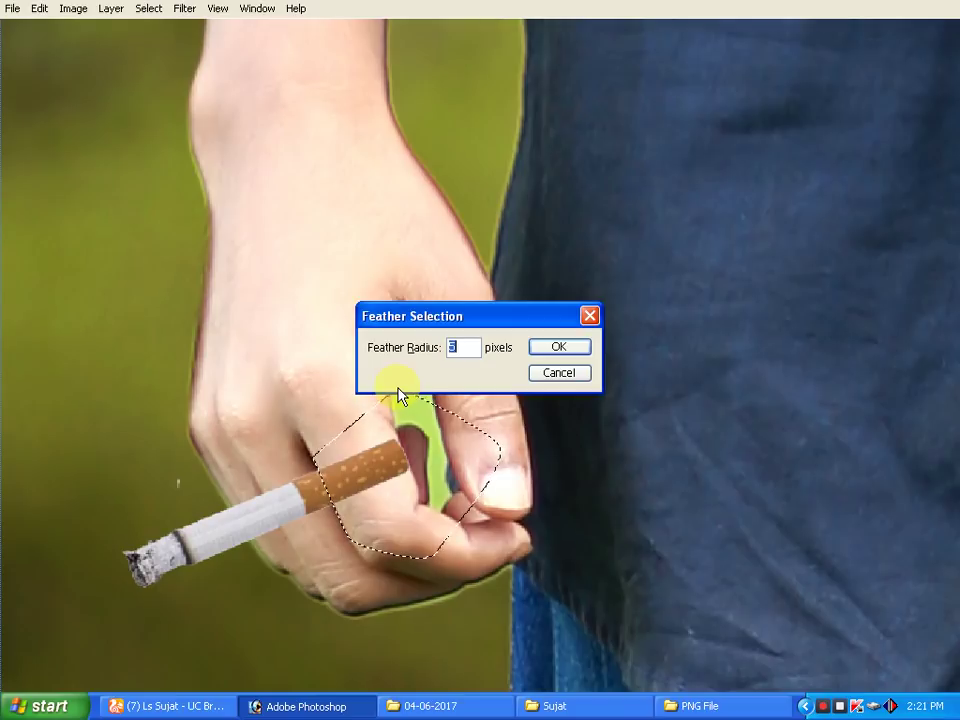
pyautogui.press('Return')
pyautogui.hotkey('ctrl', '0')
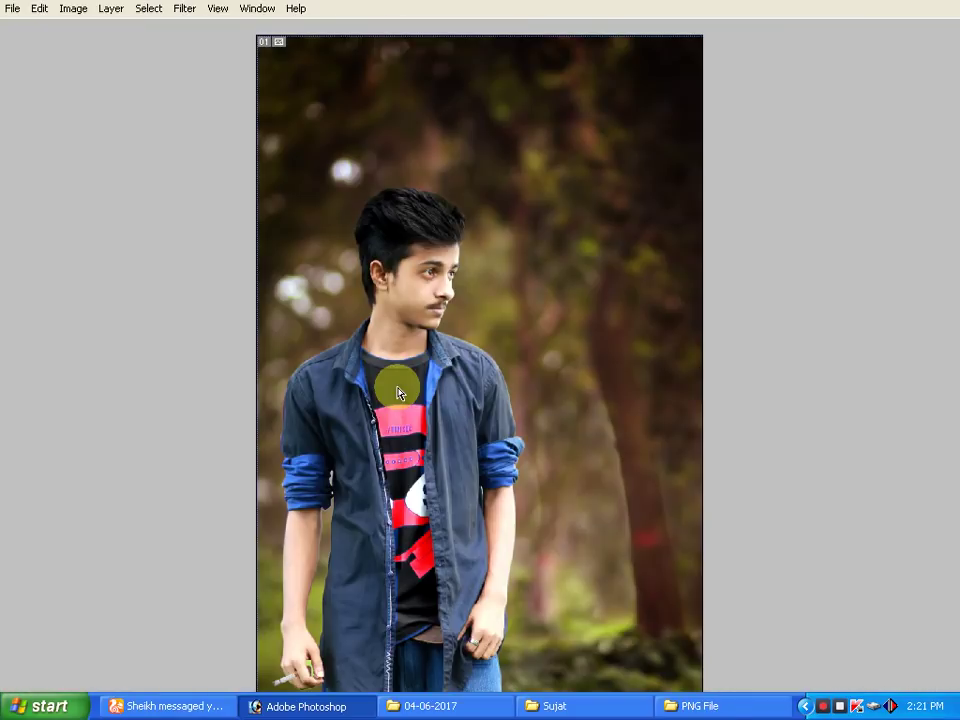
pyautogui.click(676, 706)
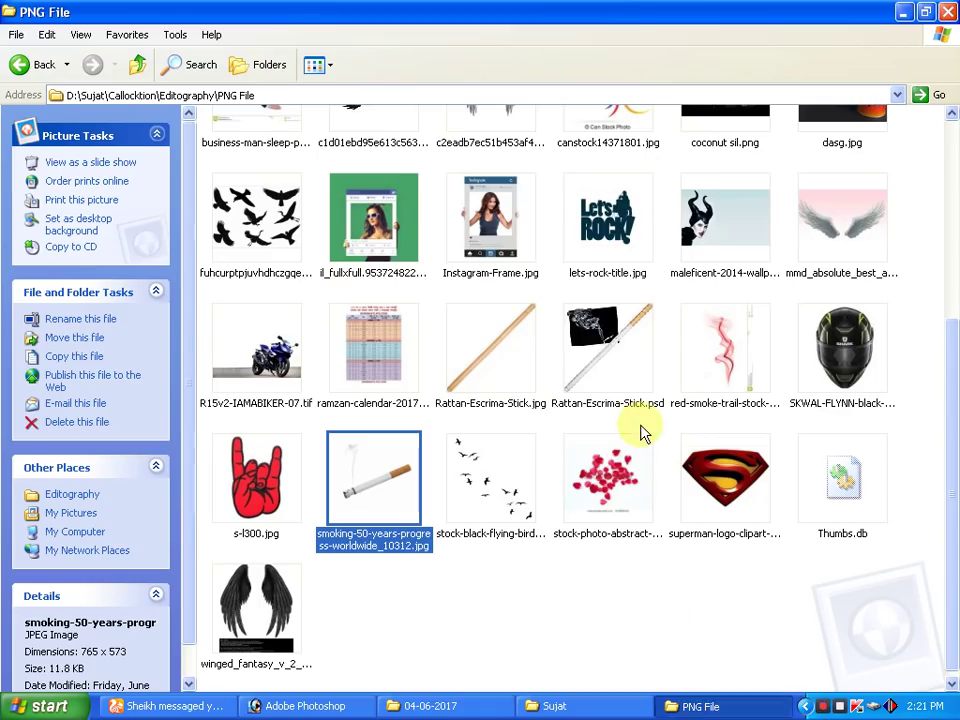
# Go from Editography into the Skandel folder and drag smoke6.jpg into Photoshop
pyautogui.click(628, 585)
pyautogui.press('BackSpace')
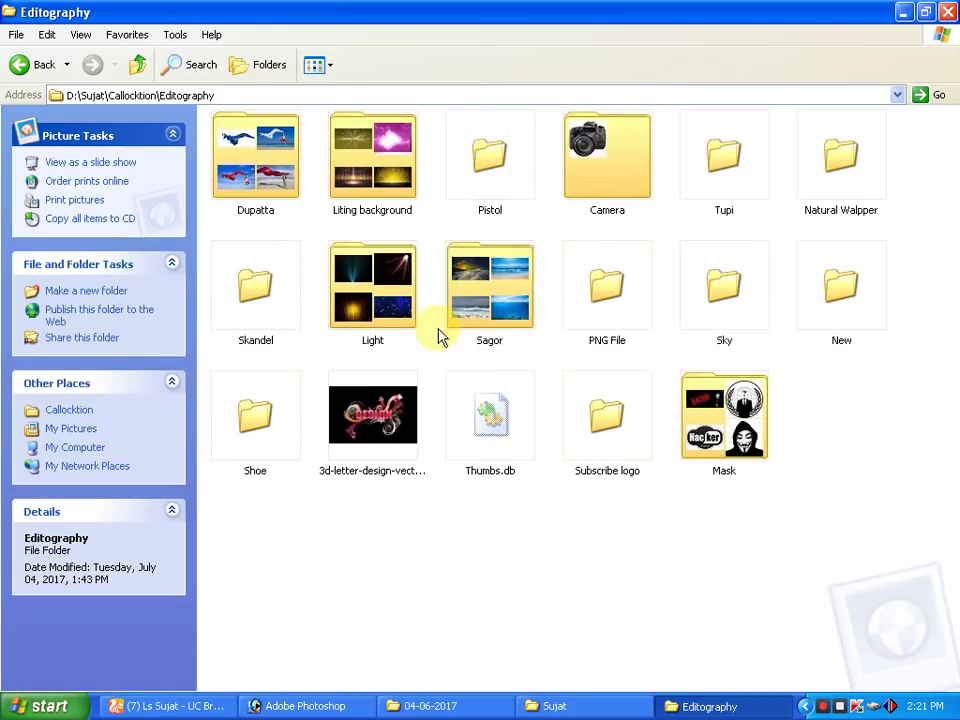
pyautogui.doubleClick(247, 280)
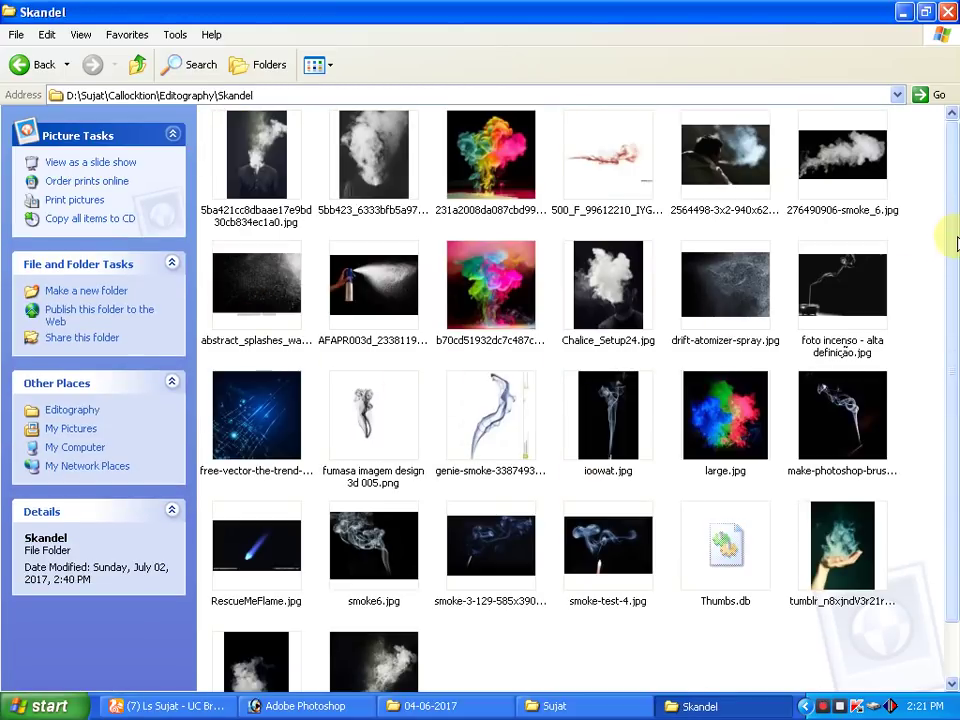
pyautogui.scroll(-1, 949, 265)
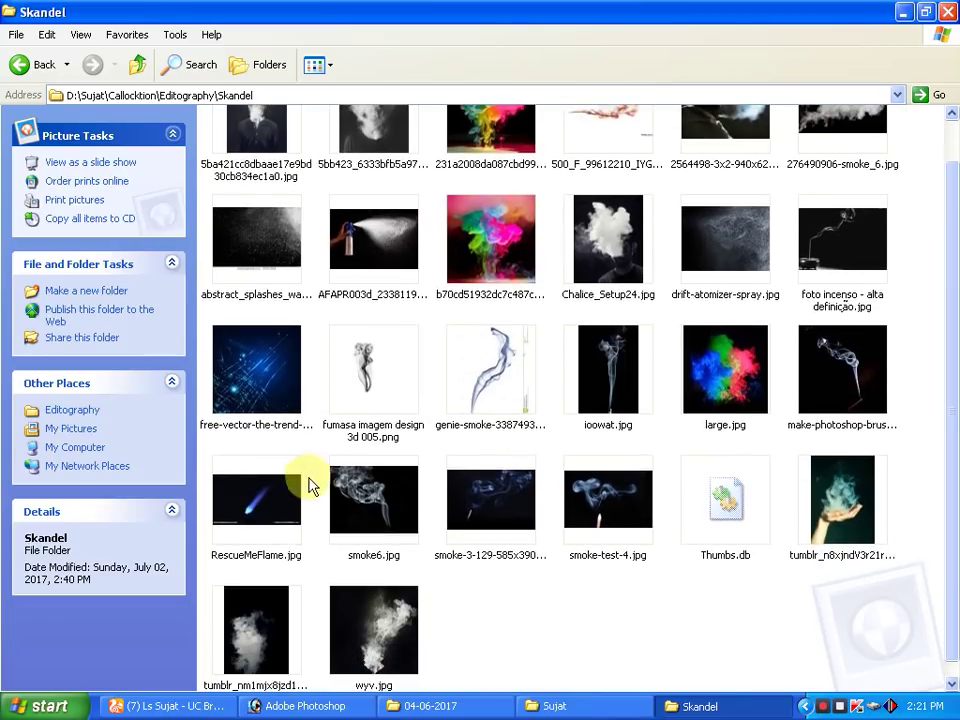
pyautogui.click(370, 515)
pyautogui.moveTo(385, 497); pyautogui.dragTo(335, 548)
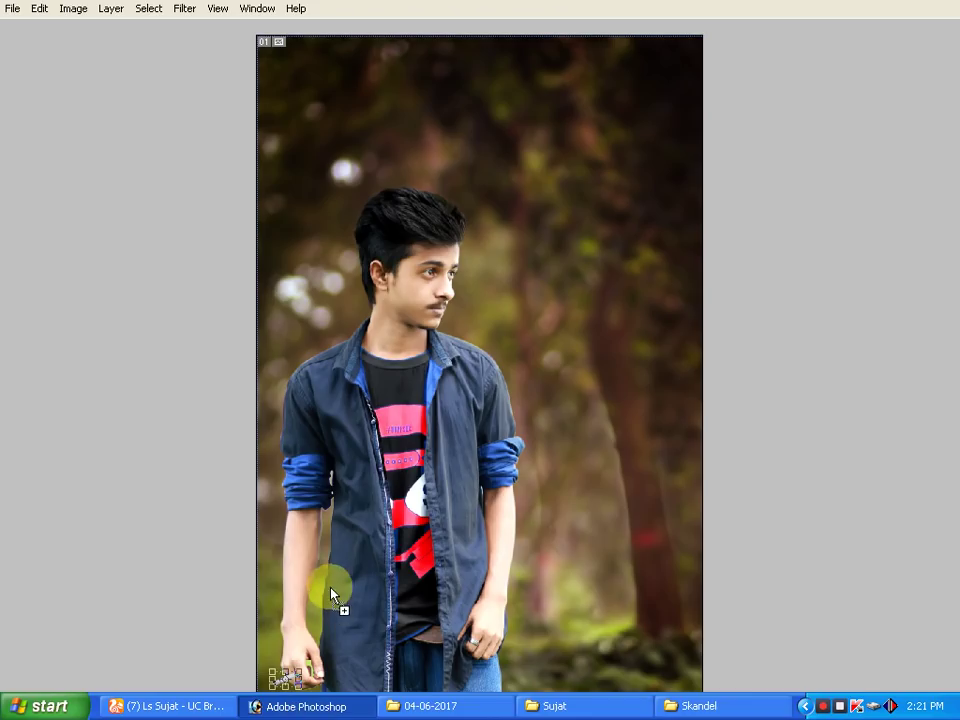
pyautogui.moveTo(312, 715); pyautogui.dragTo(336, 413)
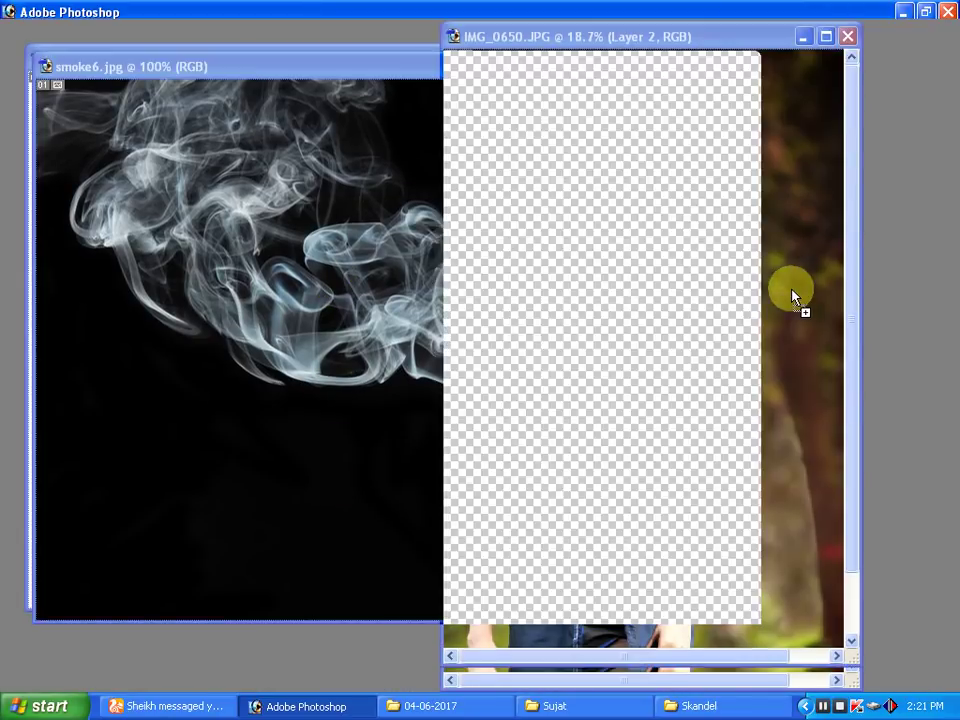
# Drop smoke6 into IMG_0650 as Layer 3 and set its blend mode to Screen
pyautogui.moveTo(770, 295); pyautogui.dragTo(793, 294)
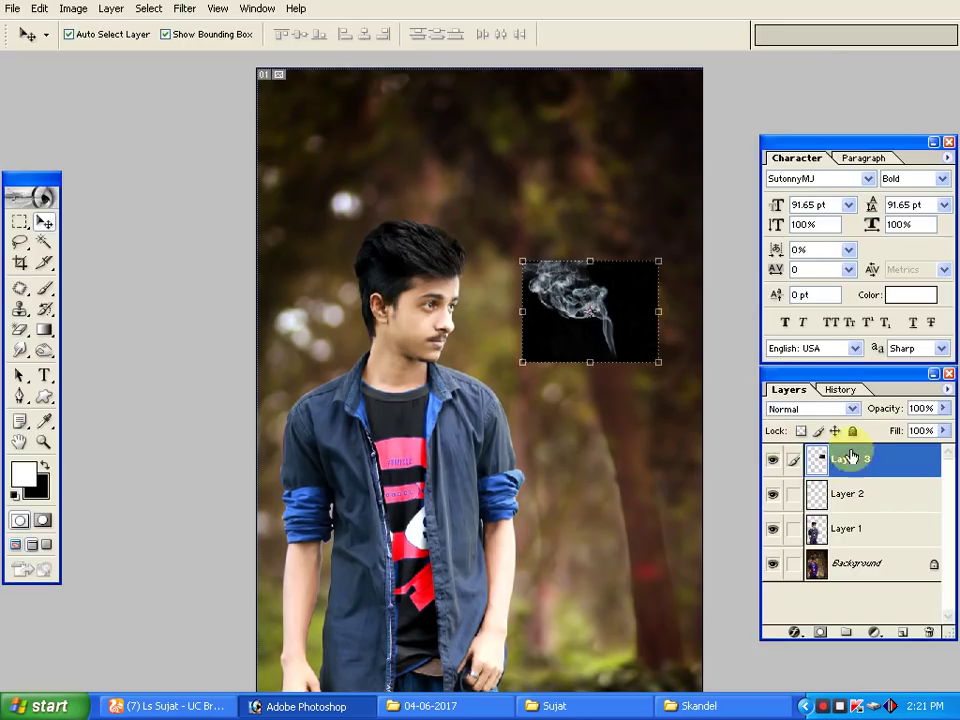
pyautogui.click(850, 410)
pyautogui.click(812, 204)
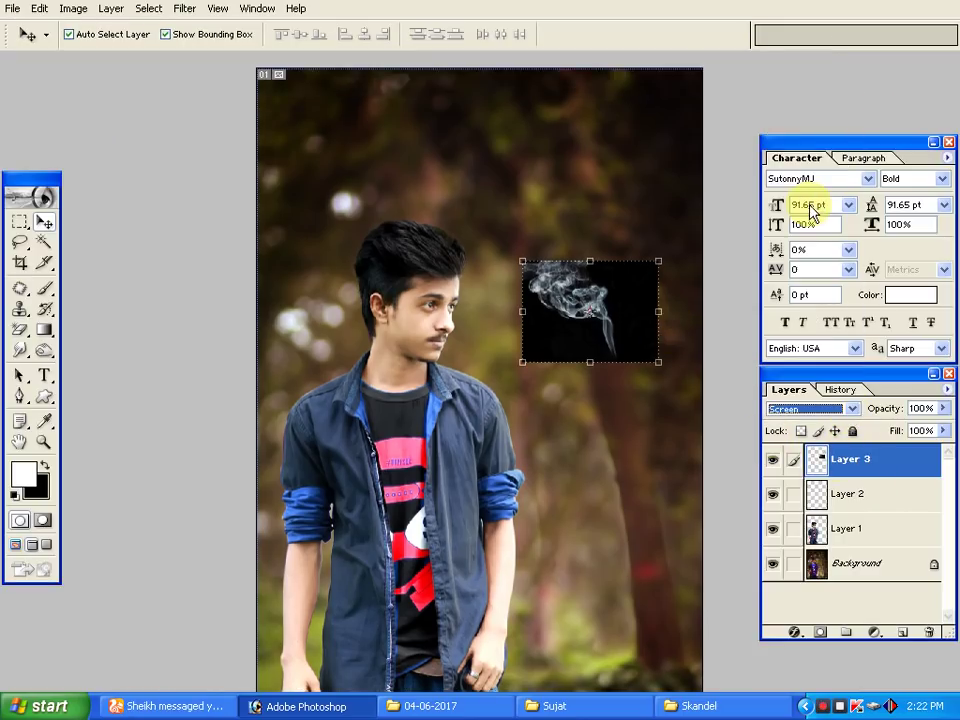
pyautogui.hotkey('ctrl', 'z')
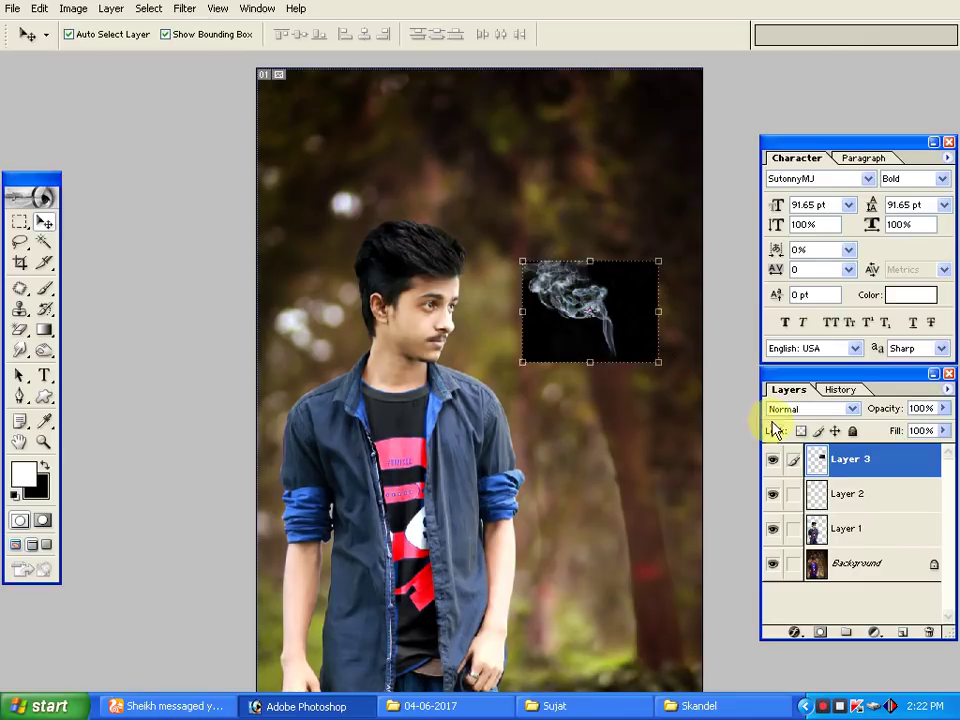
pyautogui.click(815, 409)
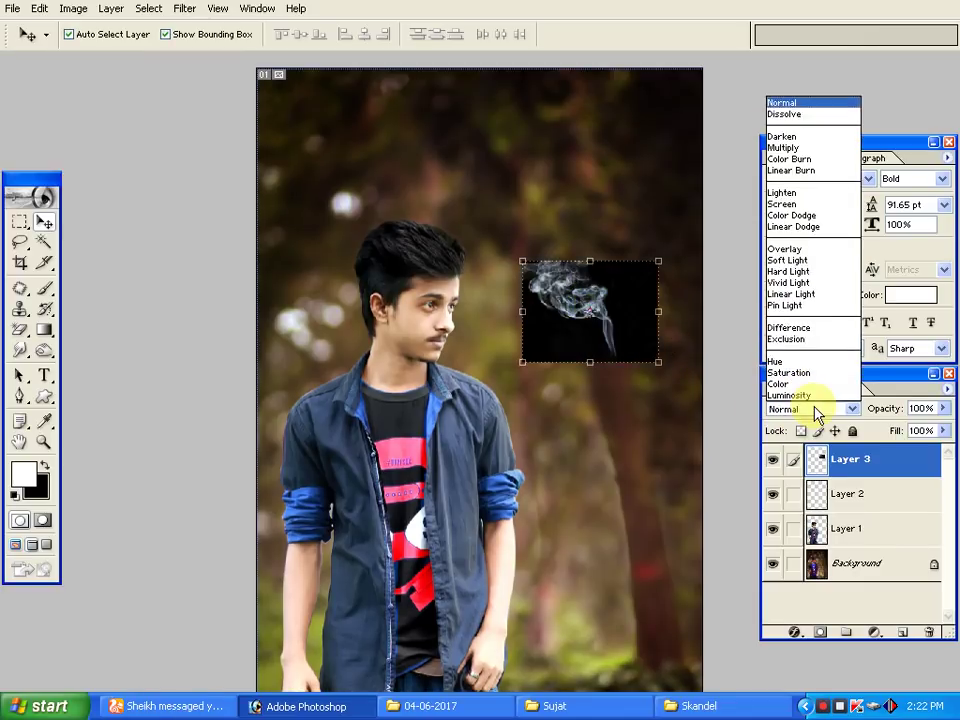
pyautogui.click(788, 212)
pyautogui.press('Tab')
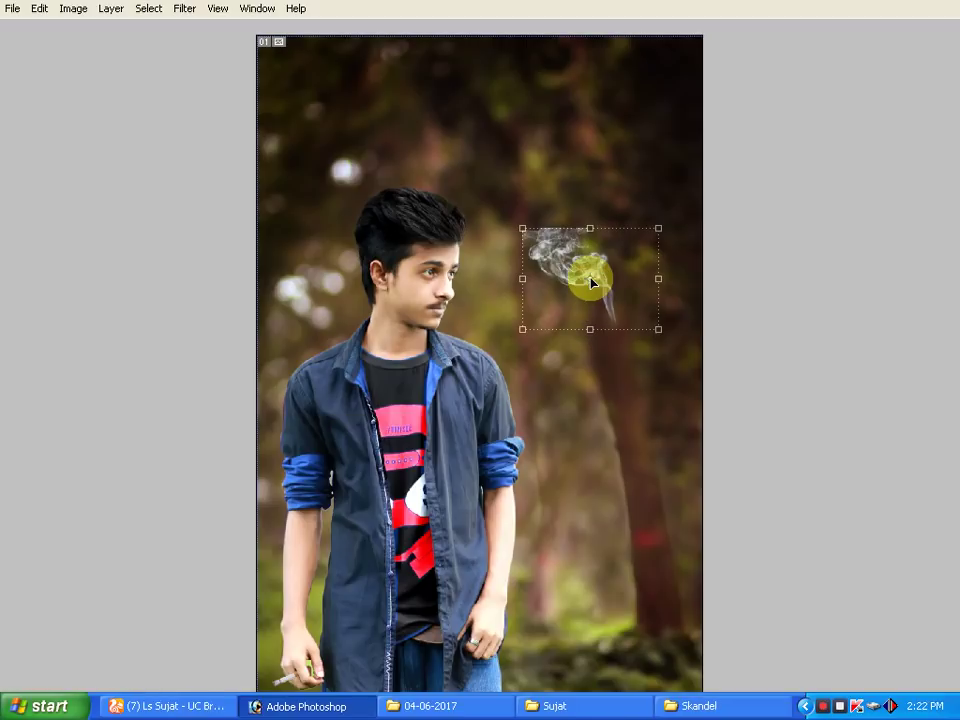
pyautogui.press('Escape')
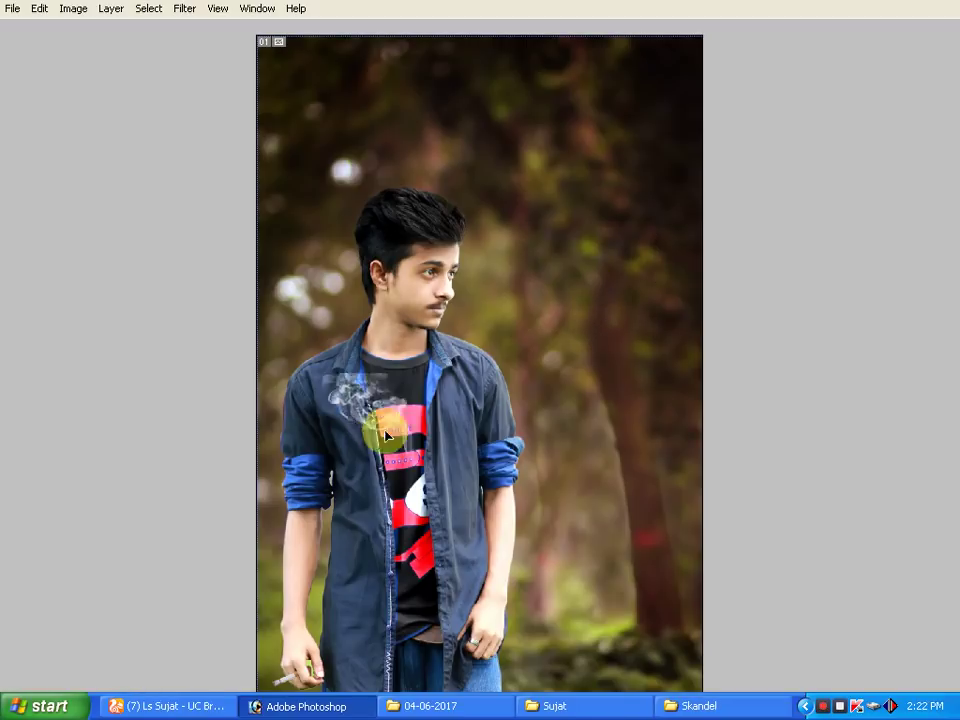
pyautogui.hotkey('ctrl', 't')
# In full-screen view, shrink the smoke layer to fit beside the cigarette
pyautogui.press('f')
pyautogui.press('f')
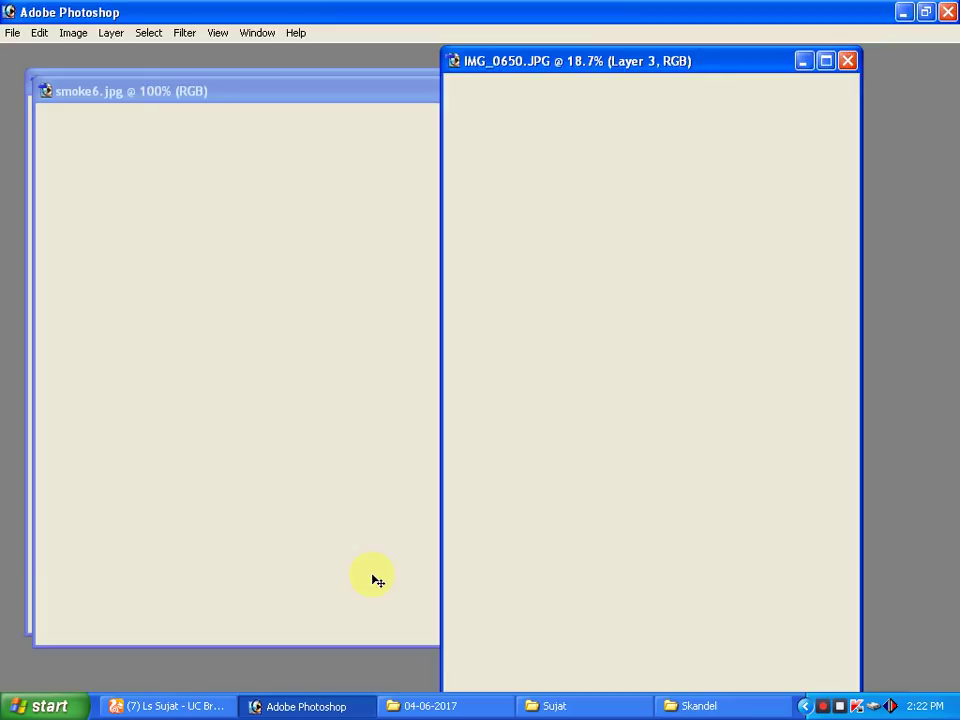
pyautogui.press('f')
pyautogui.press('f')
pyautogui.scroll(5, 311, 687)
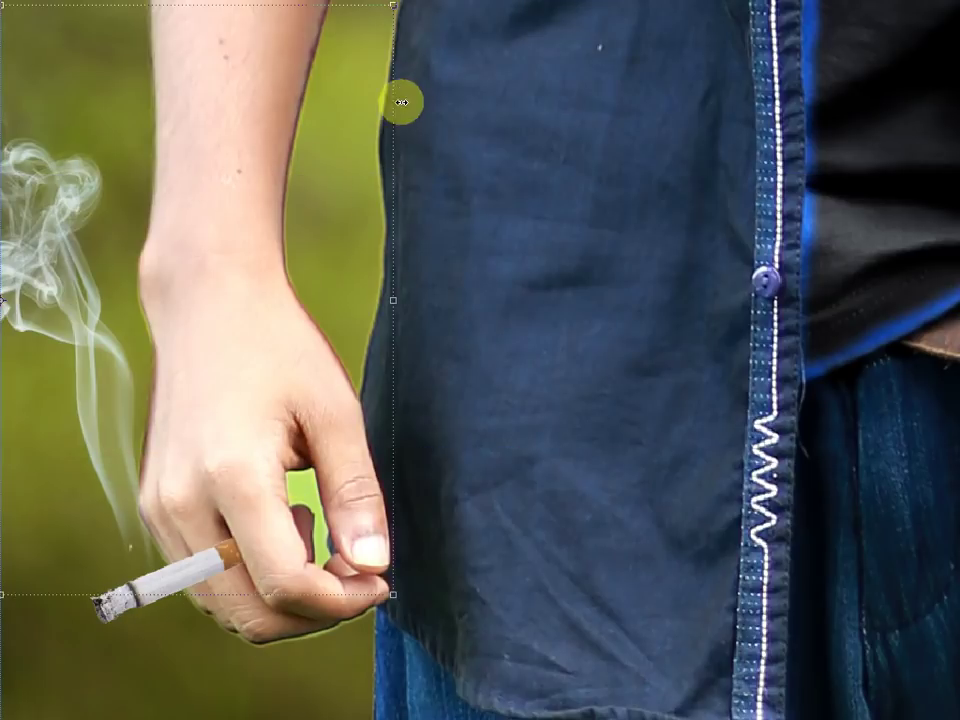
pyautogui.scroll(-2, 347, 257)
pyautogui.scroll(-2, 379, 283)
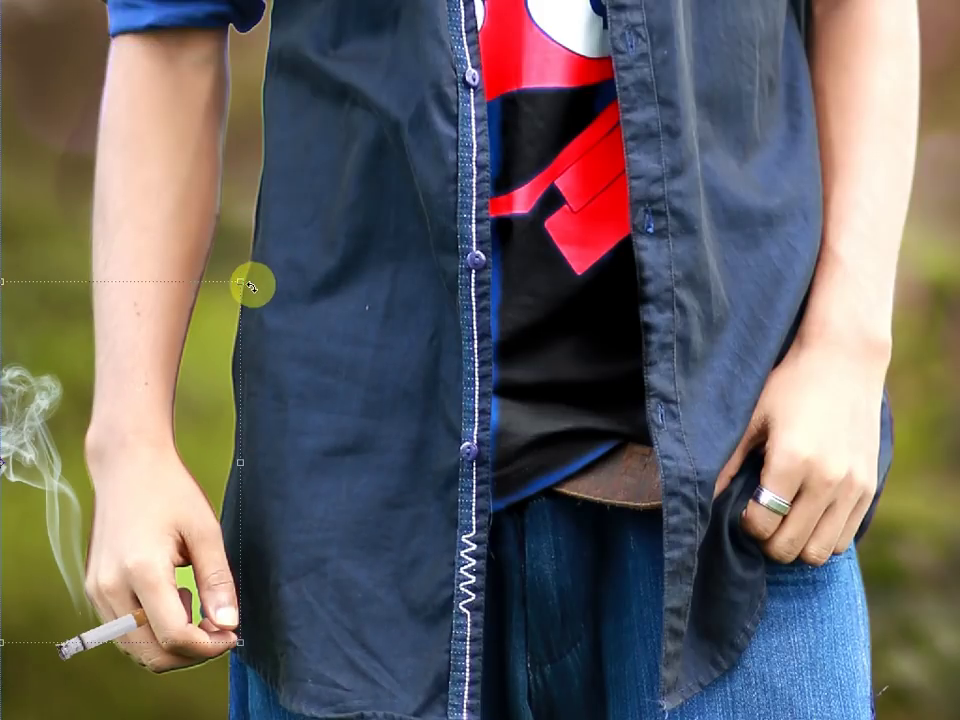
pyautogui.moveTo(239, 289)
pyautogui.mouseDown()
pyautogui.moveTo(182, 373)
pyautogui.moveTo(5, 440)
pyautogui.moveTo(88, 520)
pyautogui.mouseUp()
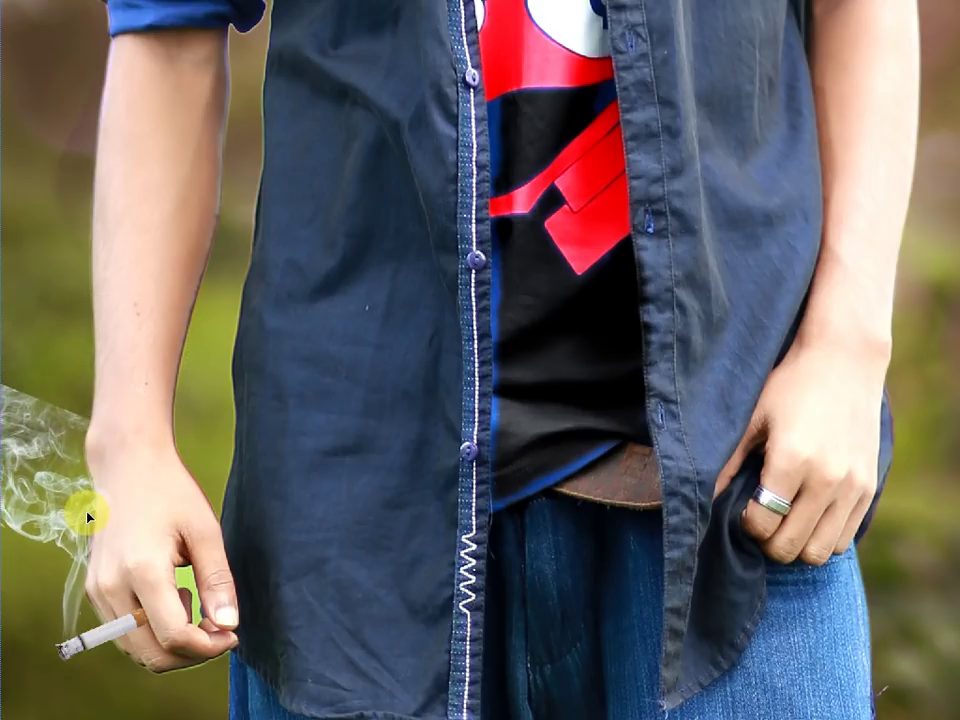
pyautogui.hotkey('ctrl', 'm')
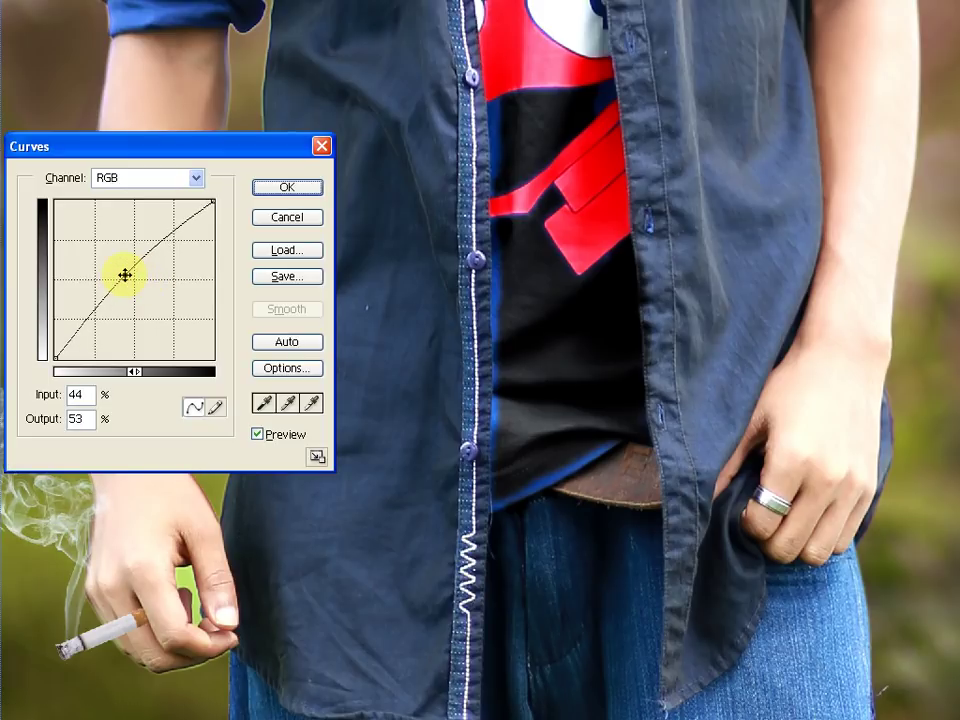
pyautogui.press('Return')
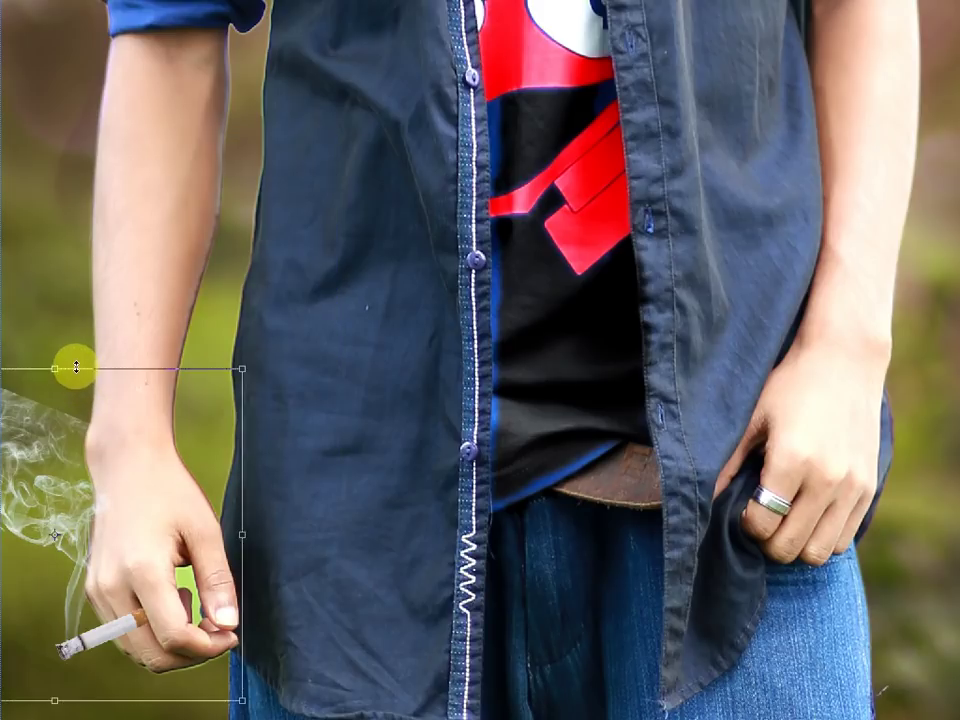
# Stretch and skew the smoke, move it over the cigarette tip, and erase its edges
pyautogui.moveTo(76, 368); pyautogui.dragTo(85, 244)
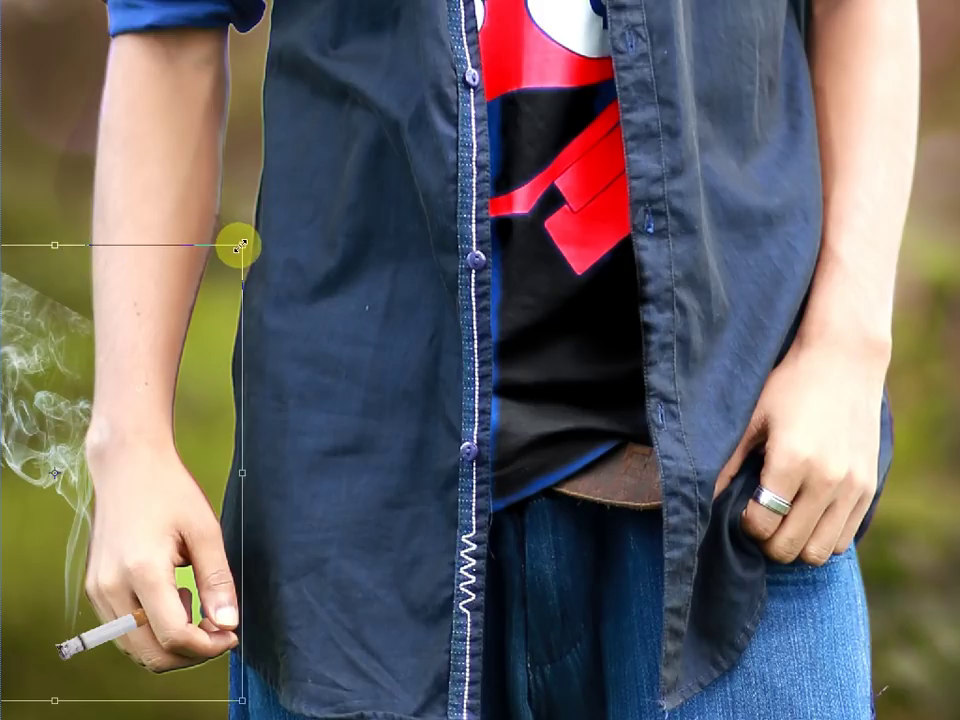
pyautogui.moveTo(240, 244); pyautogui.dragTo(270, 205)
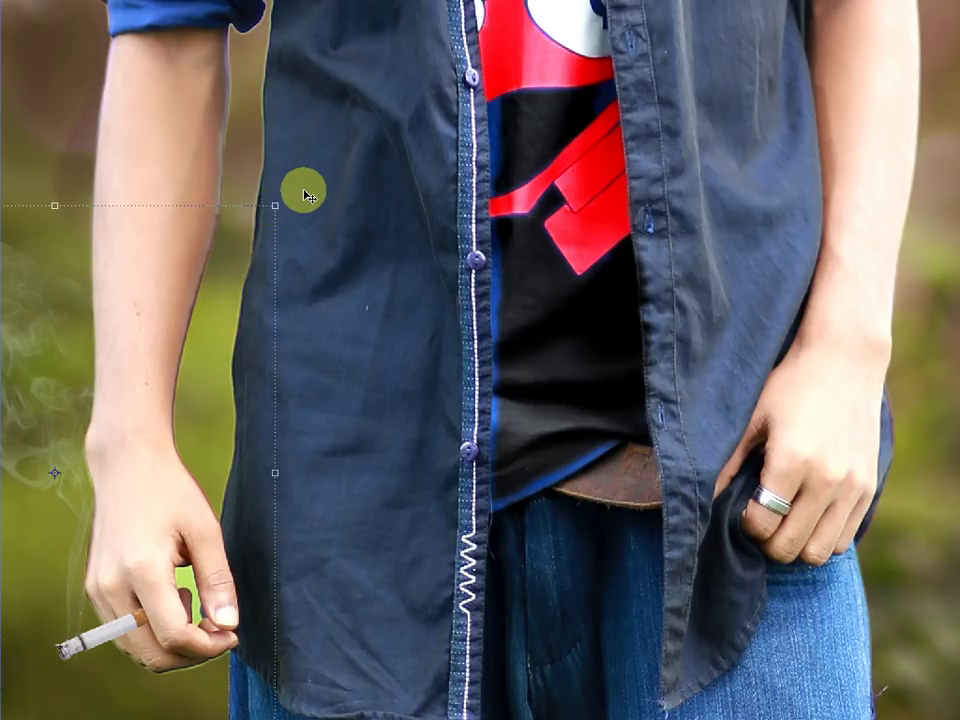
pyautogui.moveTo(281, 190); pyautogui.dragTo(248, 172)
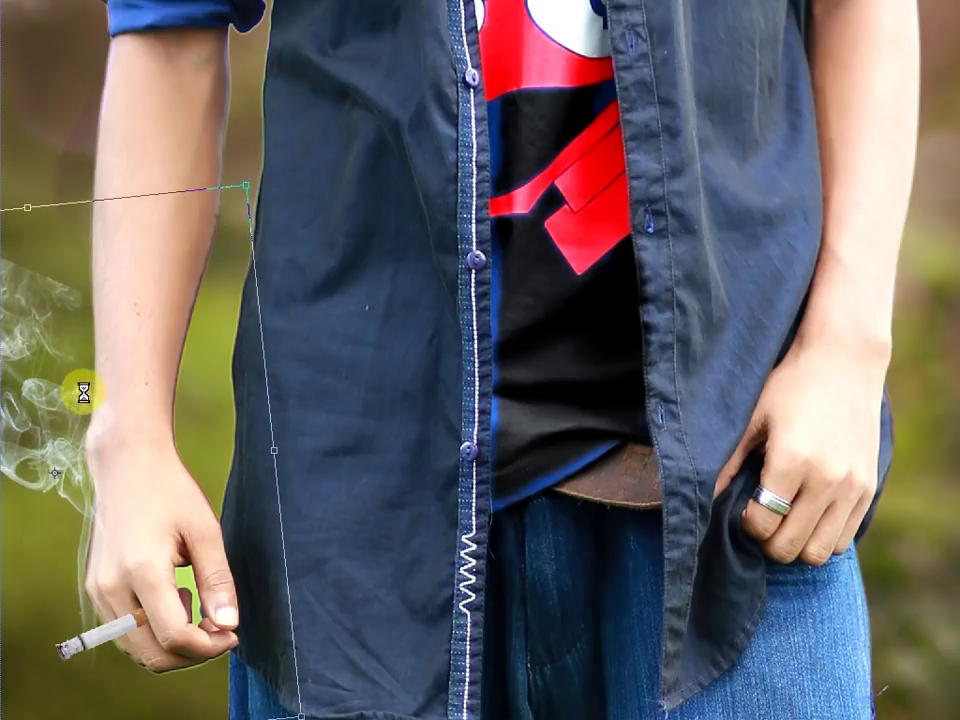
pyautogui.moveTo(66, 440); pyautogui.dragTo(43, 422)
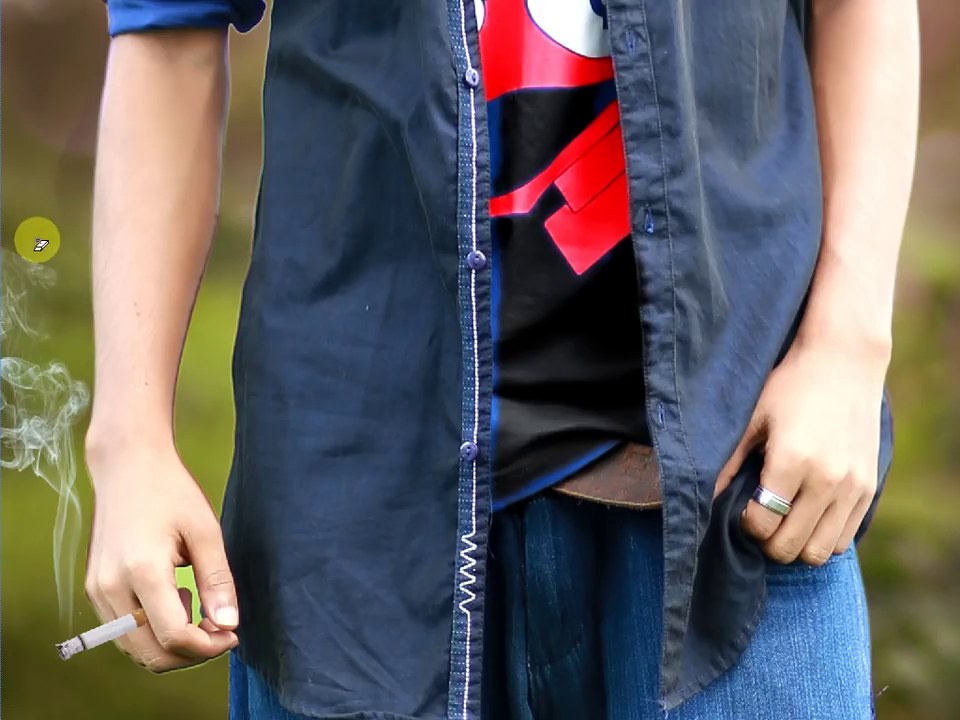
pyautogui.press('Tab')
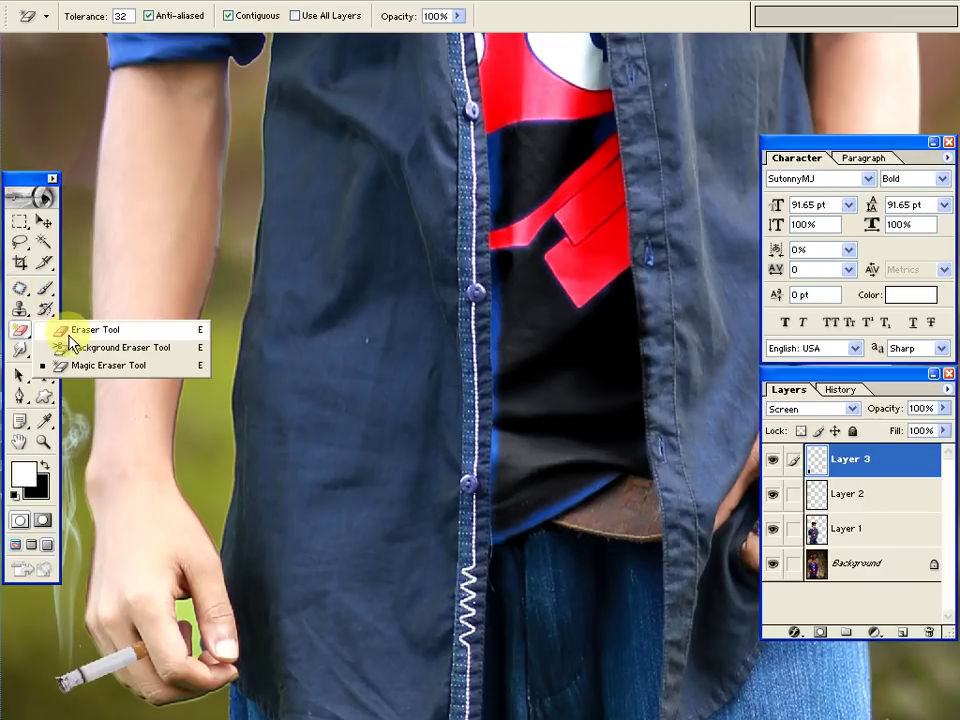
pyautogui.moveTo(20, 330); pyautogui.dragTo(70, 328)
pyautogui.press('Tab')
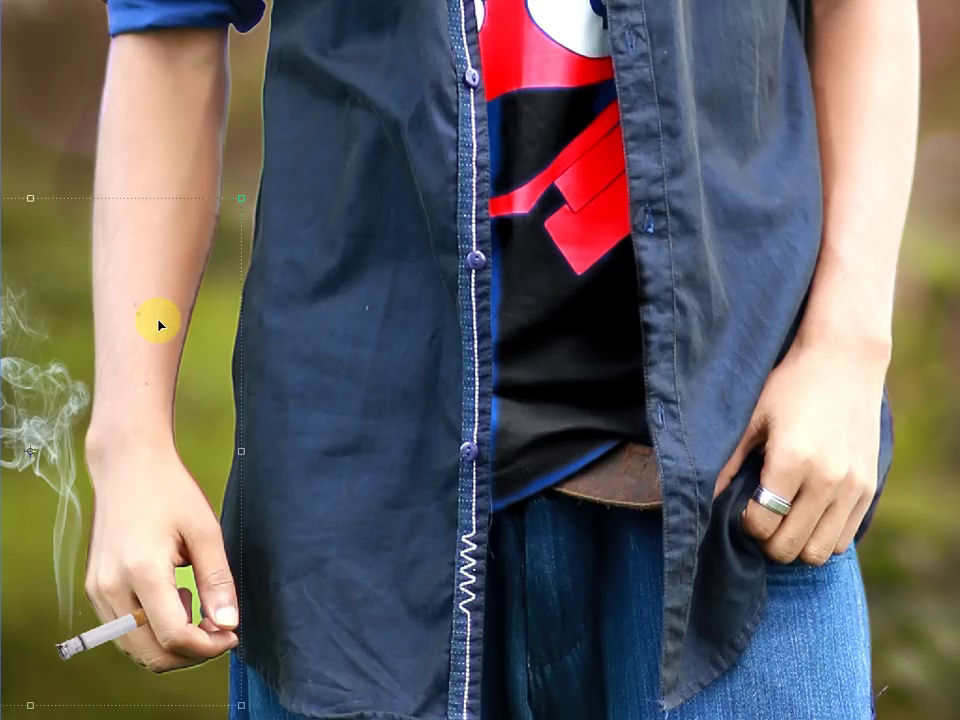
pyautogui.hotkey('ctrl', '0')
# Bring the IMG_0650 window forward and commit the Free Transform on the boy's layer
pyautogui.press('c')
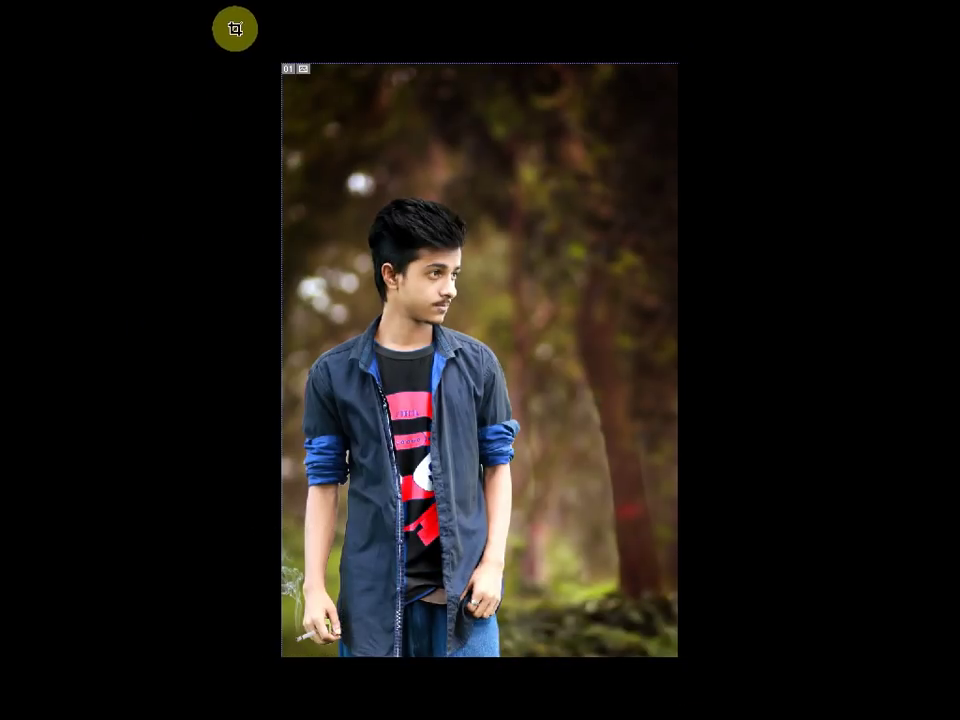
pyautogui.hotkey('ctrl', 't')
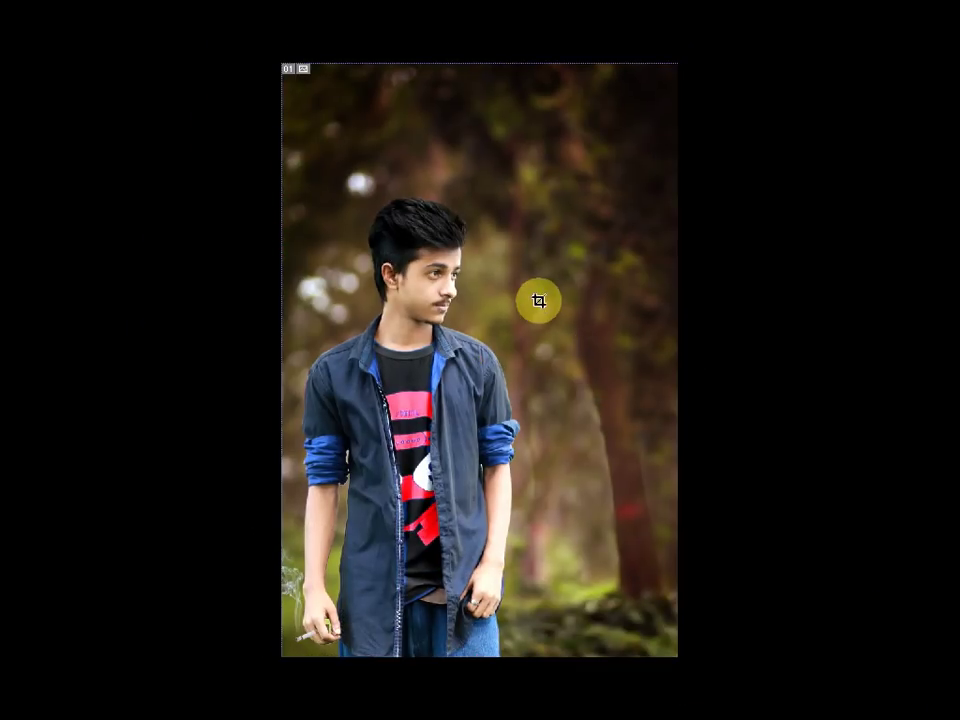
pyautogui.press('f')
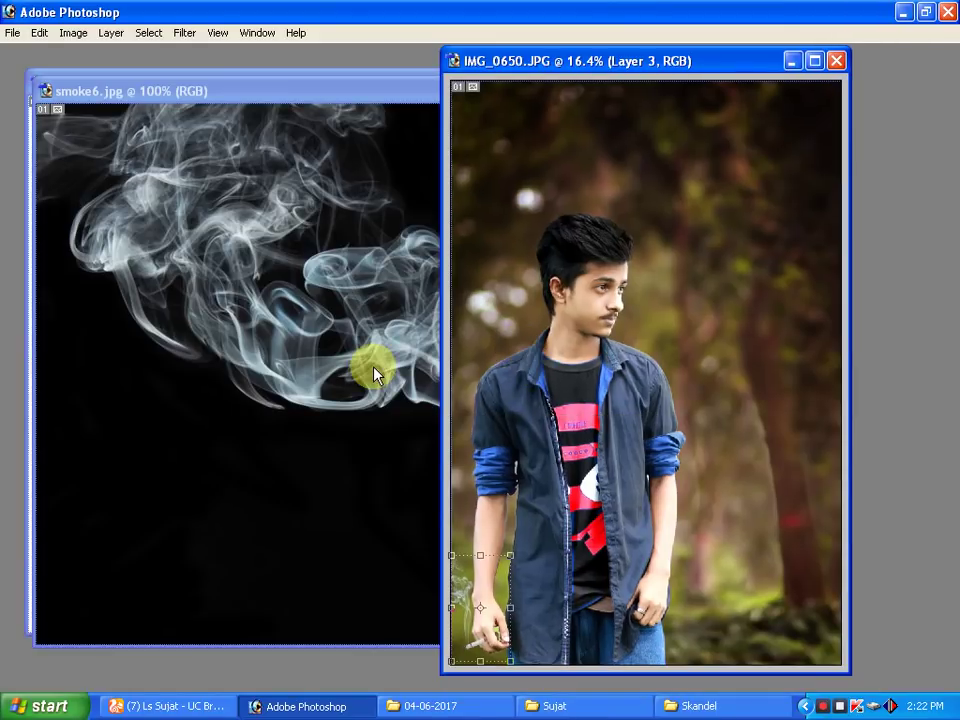
pyautogui.click(373, 372)
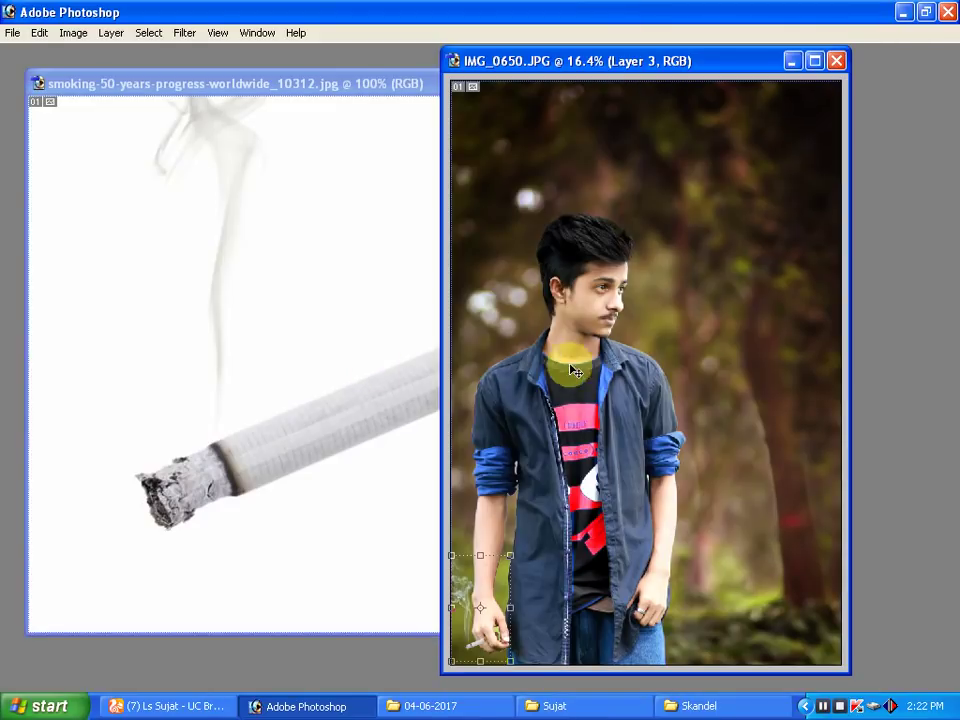
pyautogui.click(193, 330)
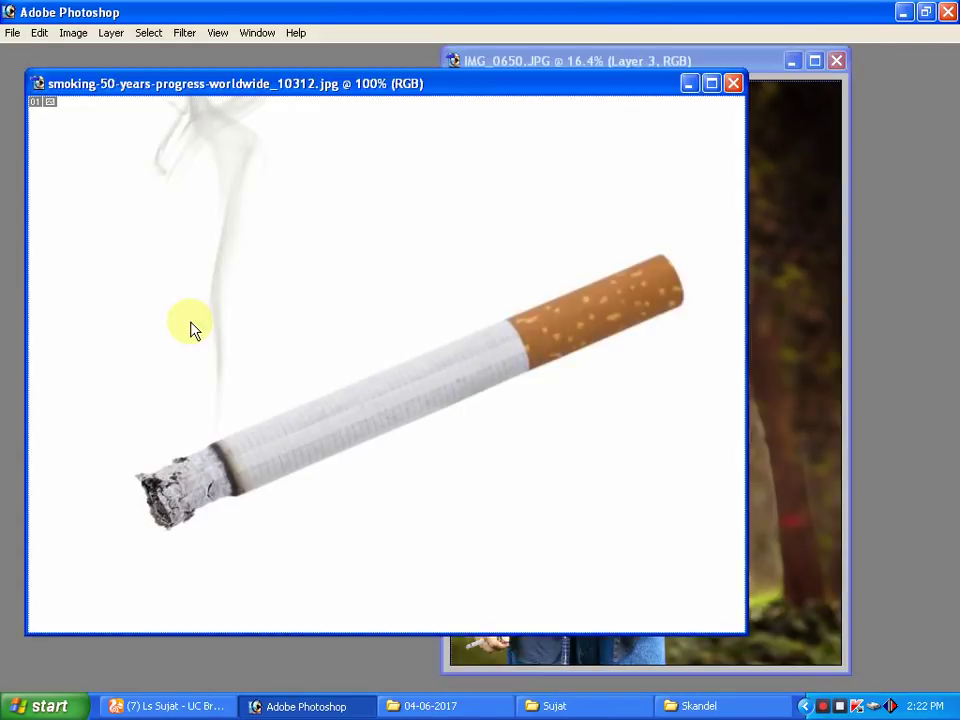
pyautogui.press('f')
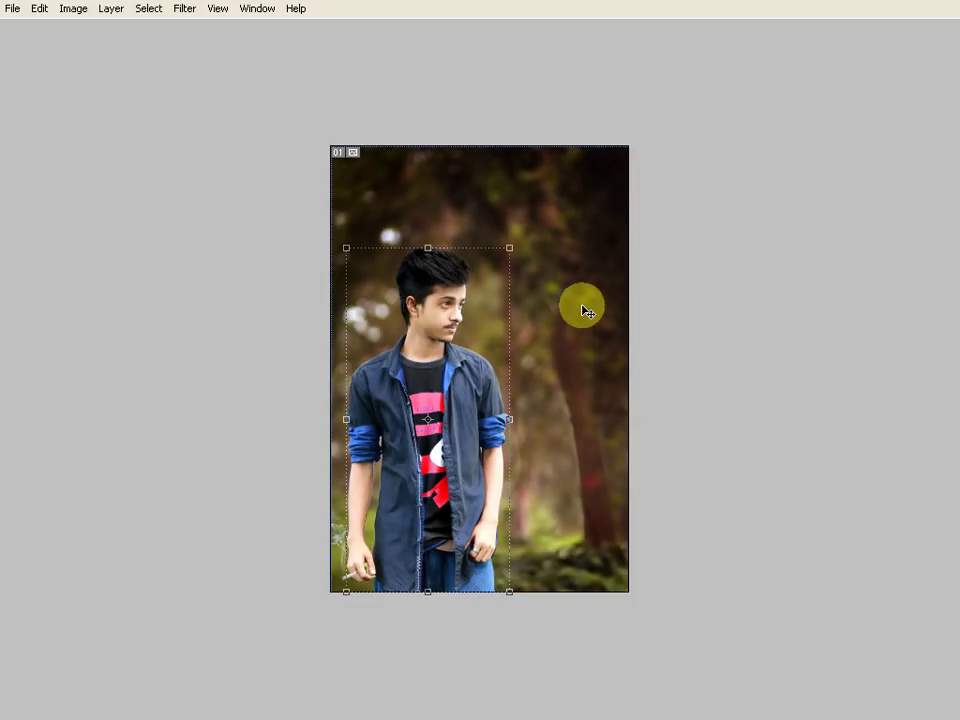
pyautogui.press('Return')
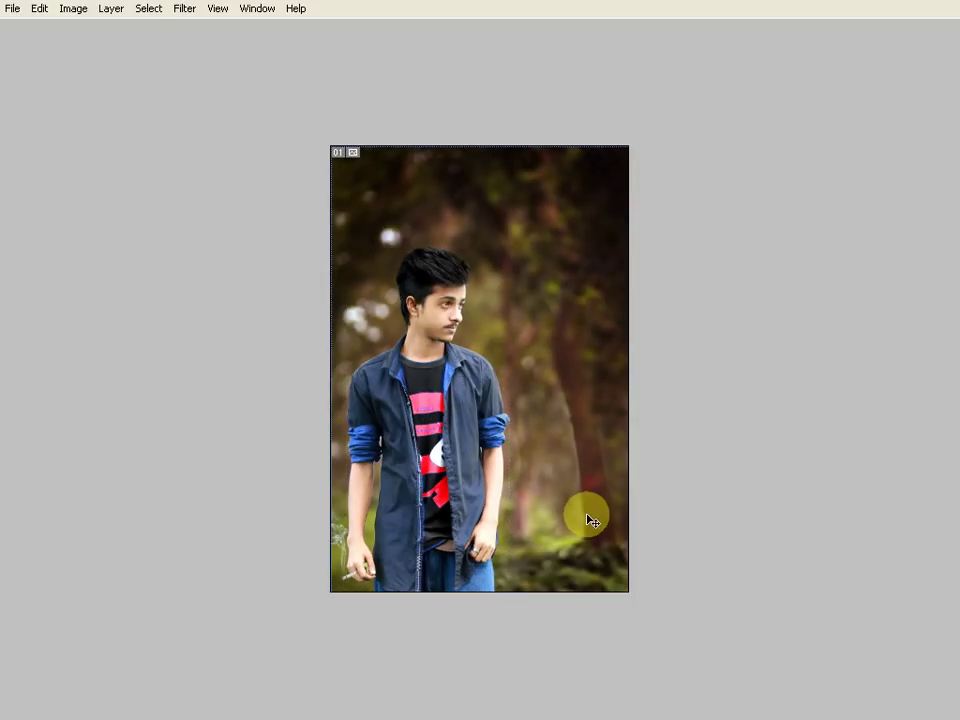
pyautogui.press('f')
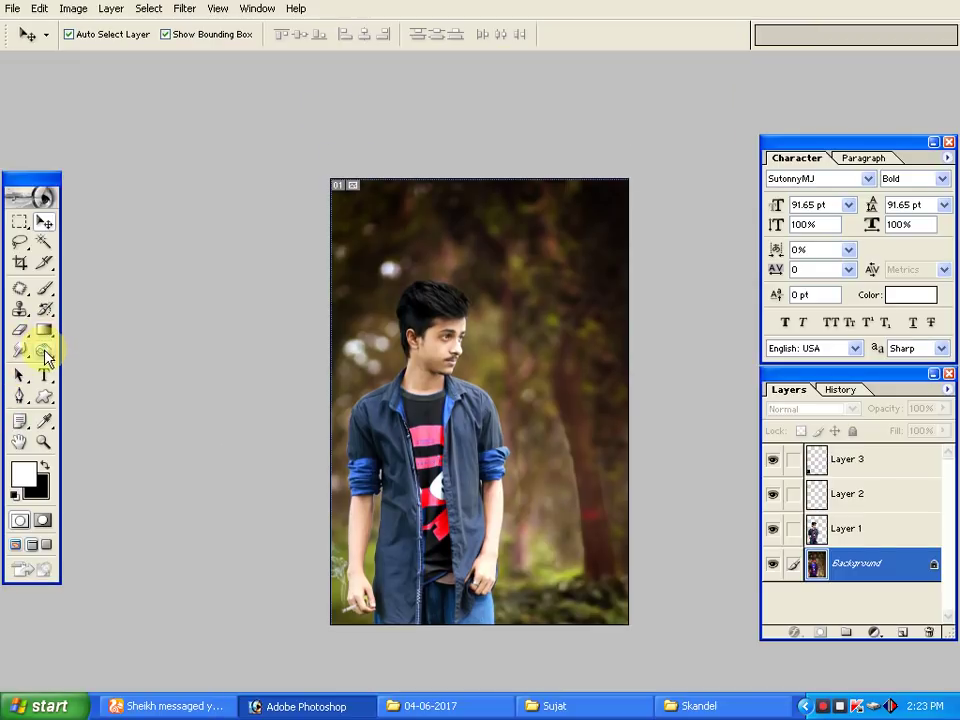
pyautogui.press('Tab')
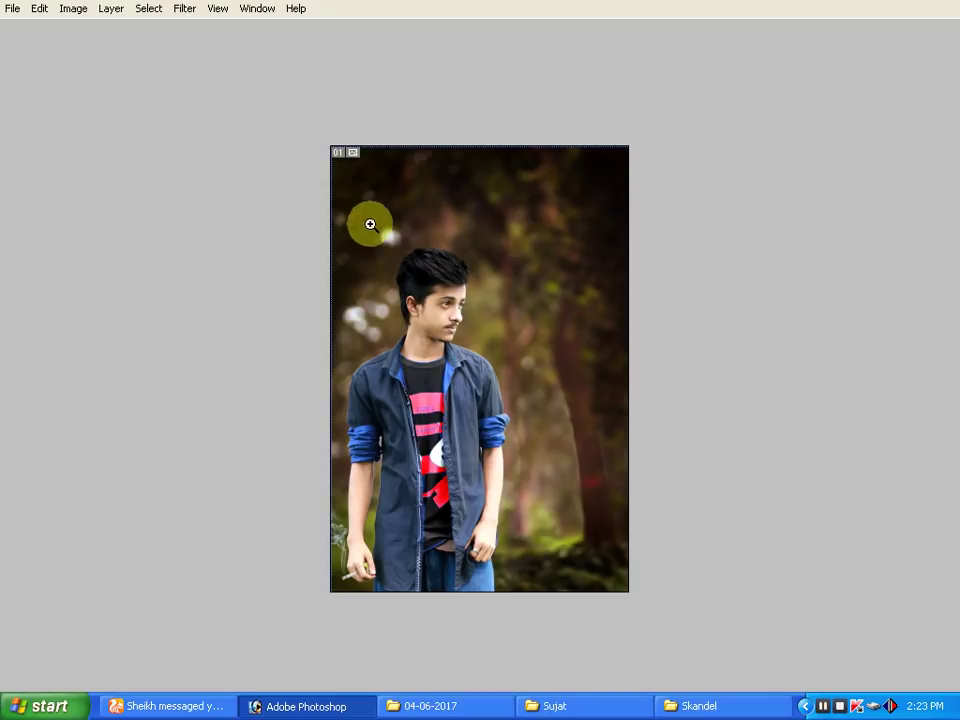
# Zoom into the boy's head and smooth his hair with a 175 px, 40% Smudge tool
pyautogui.moveTo(369, 221); pyautogui.dragTo(519, 369)
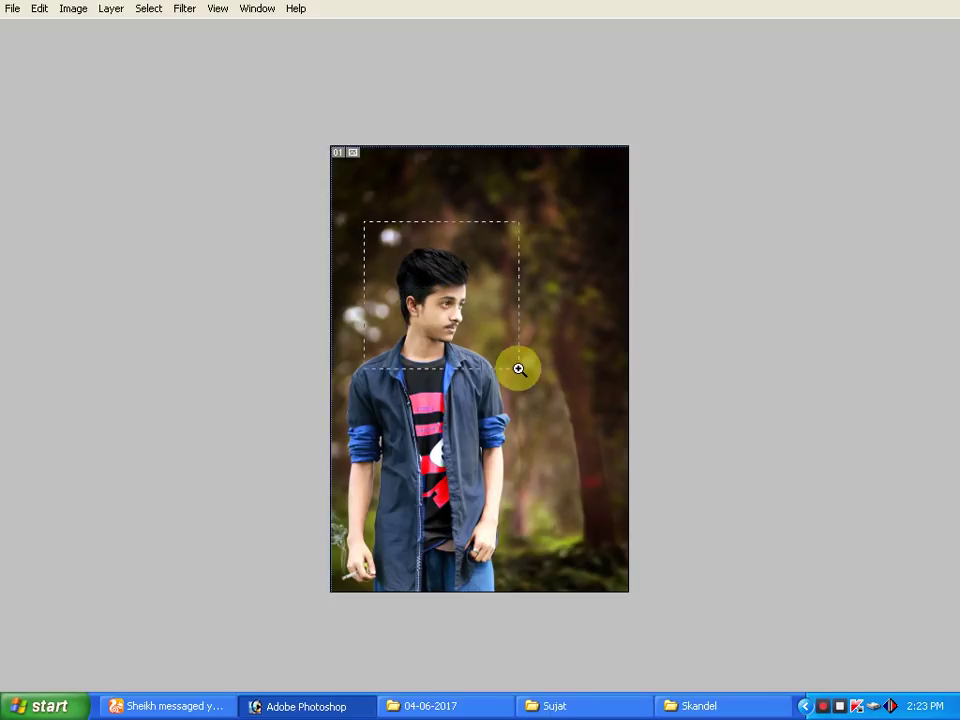
pyautogui.press('Tab')
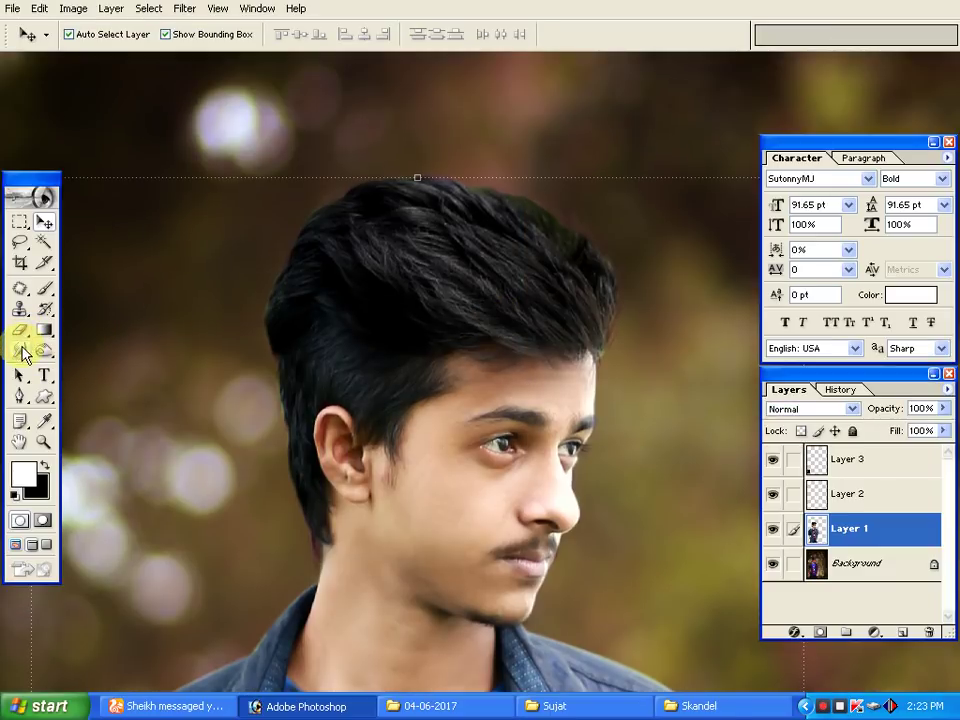
pyautogui.moveTo(22, 350); pyautogui.dragTo(93, 358)
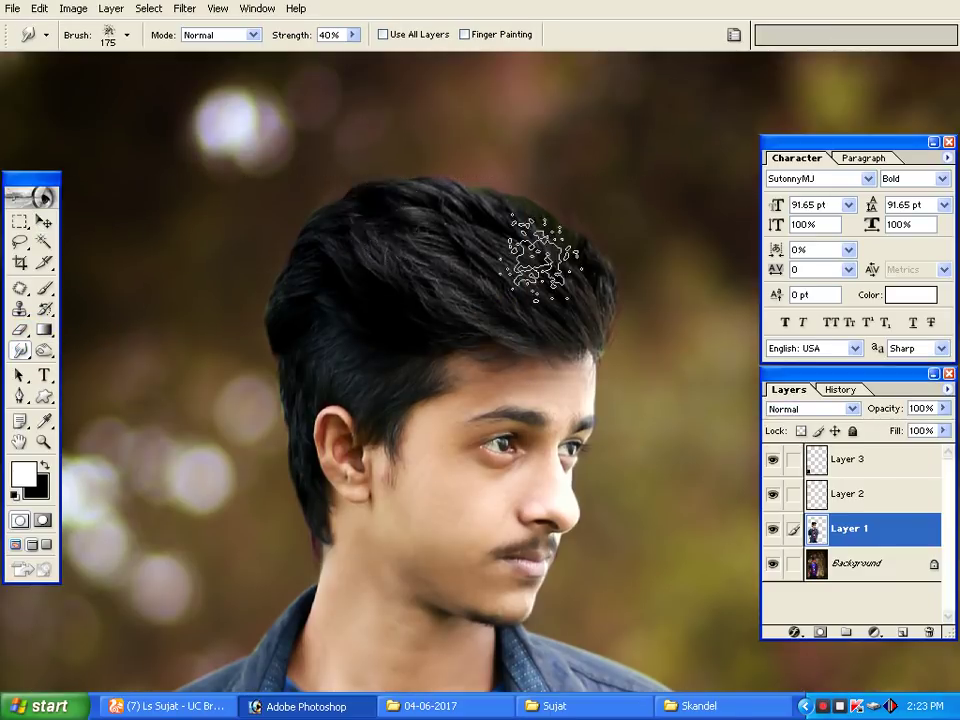
pyautogui.press('Tab')
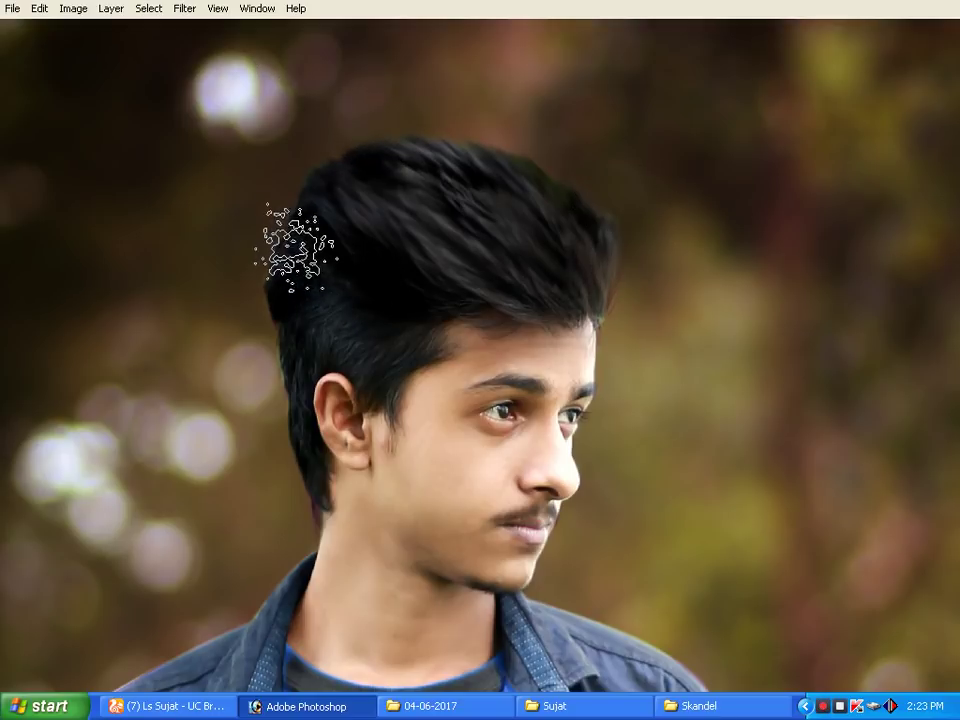
# Fit the photo on screen and close IMG_0650.JPG through the save prompt
pyautogui.hotkey('ctrl', '-')
pyautogui.hotkey('ctrl', '-')
pyautogui.hotkey('ctrl', '-')
pyautogui.hotkey('ctrl', '-')
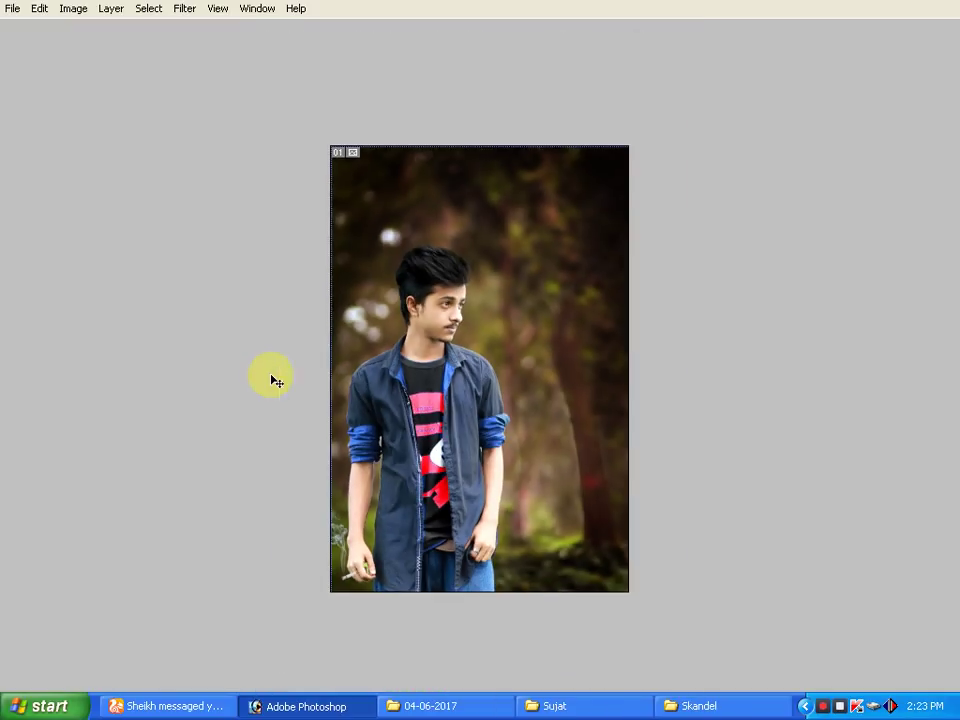
pyautogui.press('f')
pyautogui.hotkey('ctrl', '0')
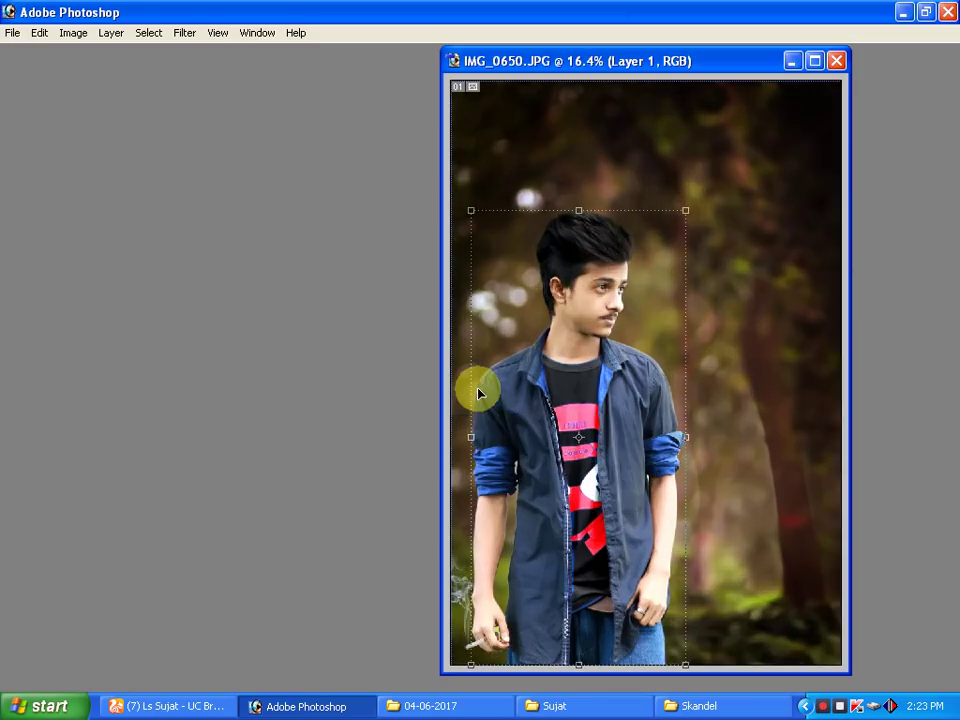
pyautogui.hotkey('ctrl', 'w')
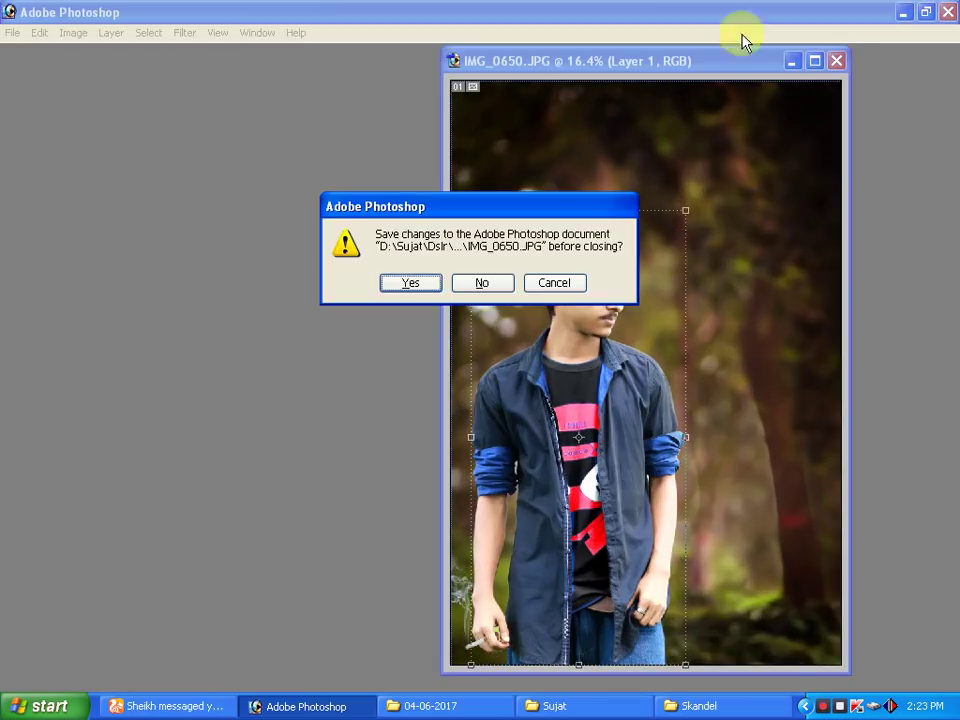
pyautogui.click(482, 282)
# Minimize Photoshop and close the Skandel and 04-06-2017 folder windows
pyautogui.click(905, 14)
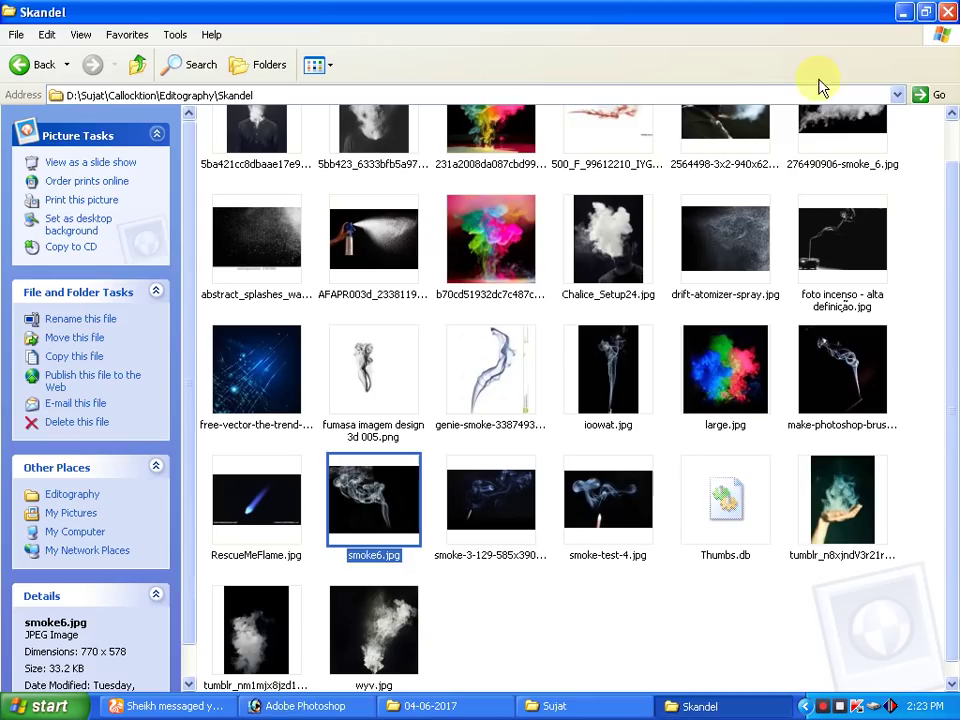
pyautogui.hotkey('alt', 'F4')
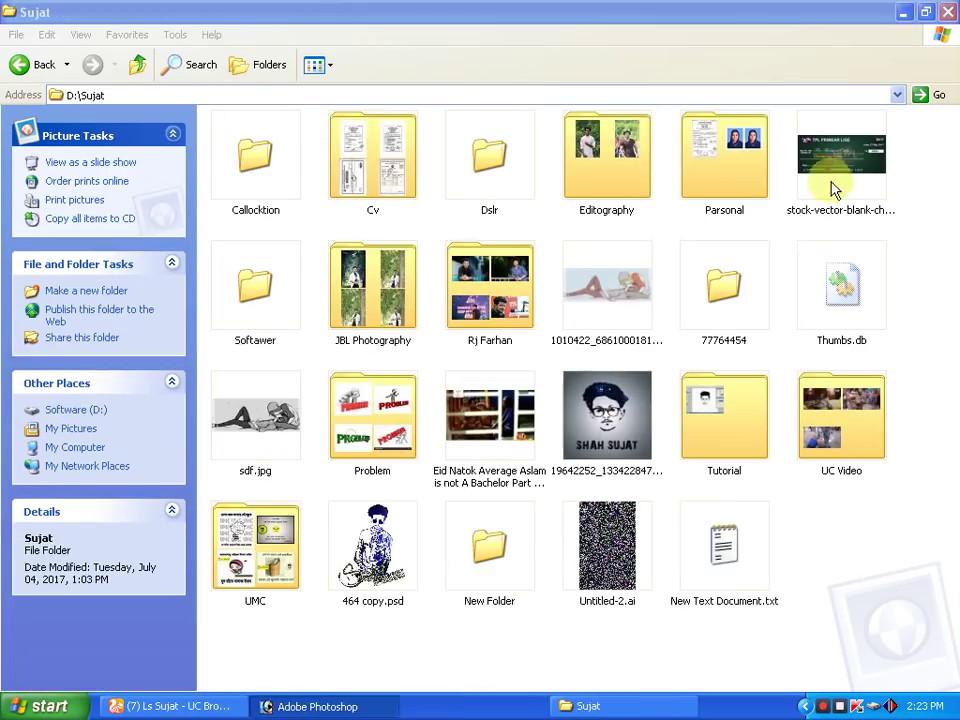
pyautogui.hotkey('alt', 'F4')
pyautogui.doubleClick(362, 449)
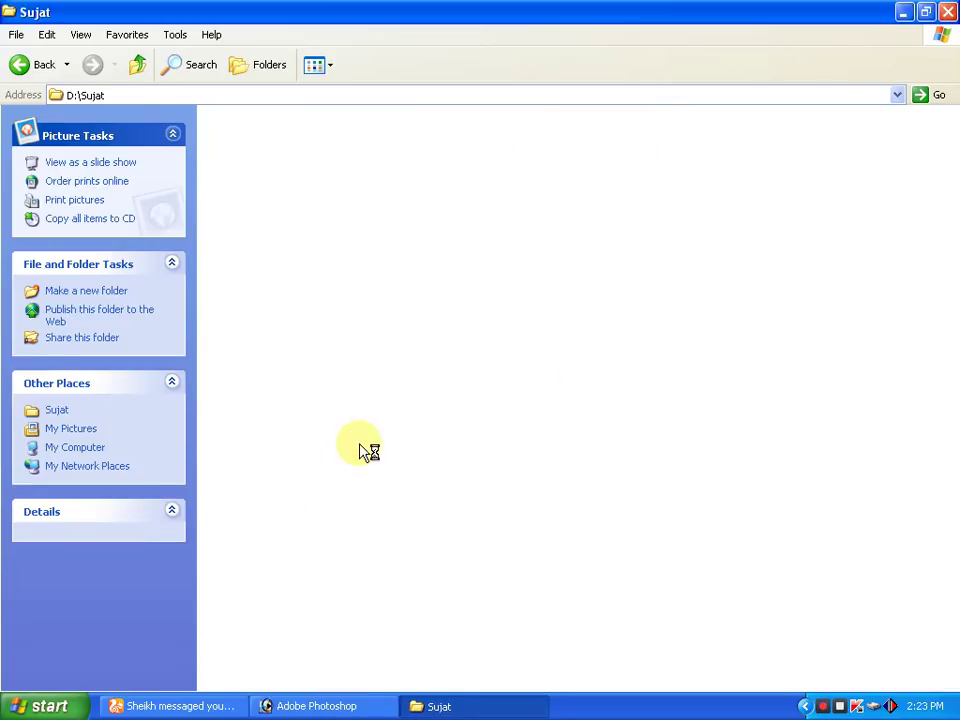
pyautogui.press('BackSpace')
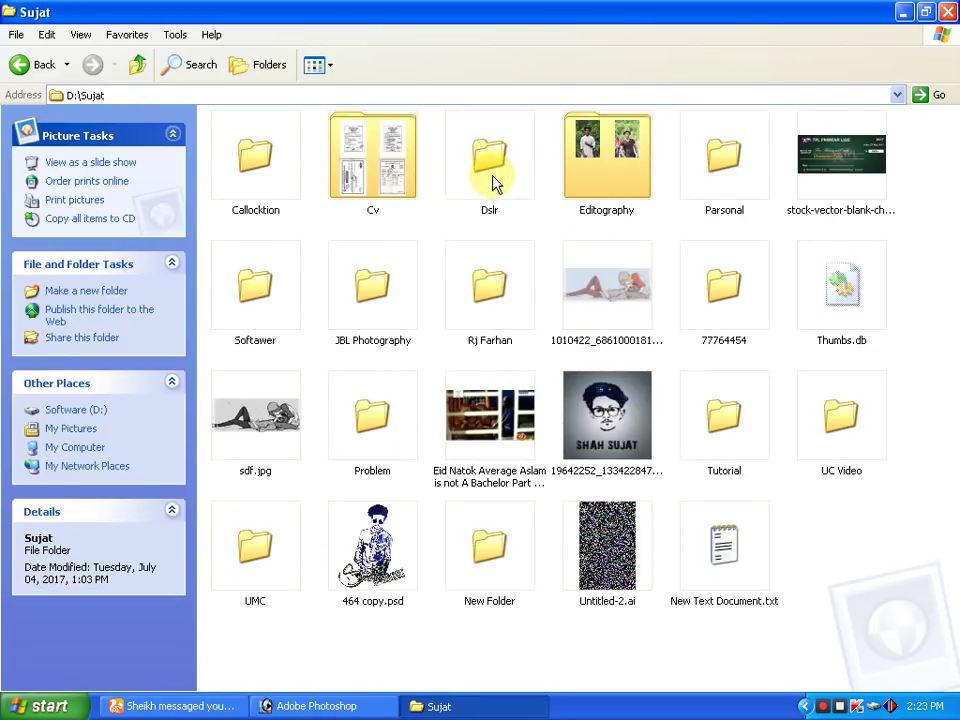
# Open Callocktion > Logo, preview Untitled-1 copy.jpg, then close the picture viewer
pyautogui.click(490, 178)
pyautogui.doubleClick(281, 165)
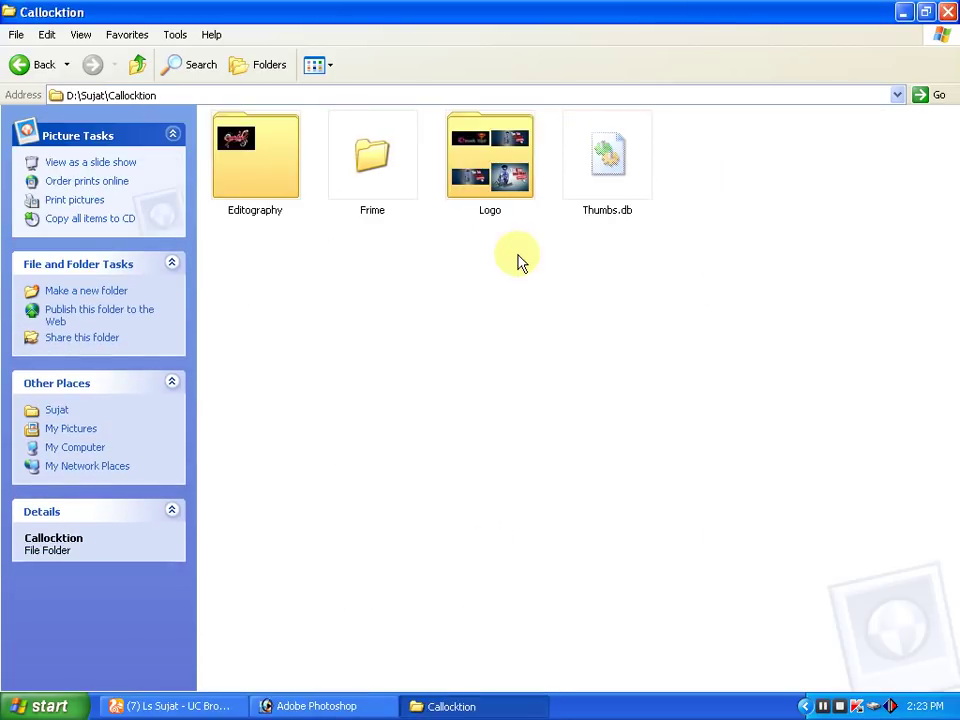
pyautogui.doubleClick(489, 160)
pyautogui.click(370, 400)
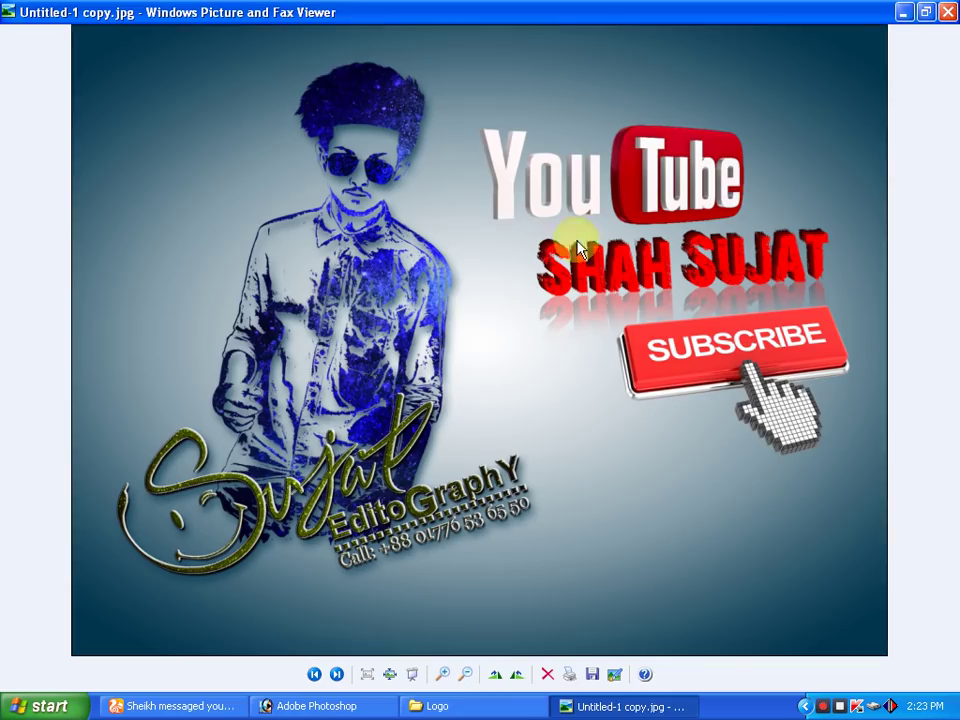
pyautogui.click(947, 14)
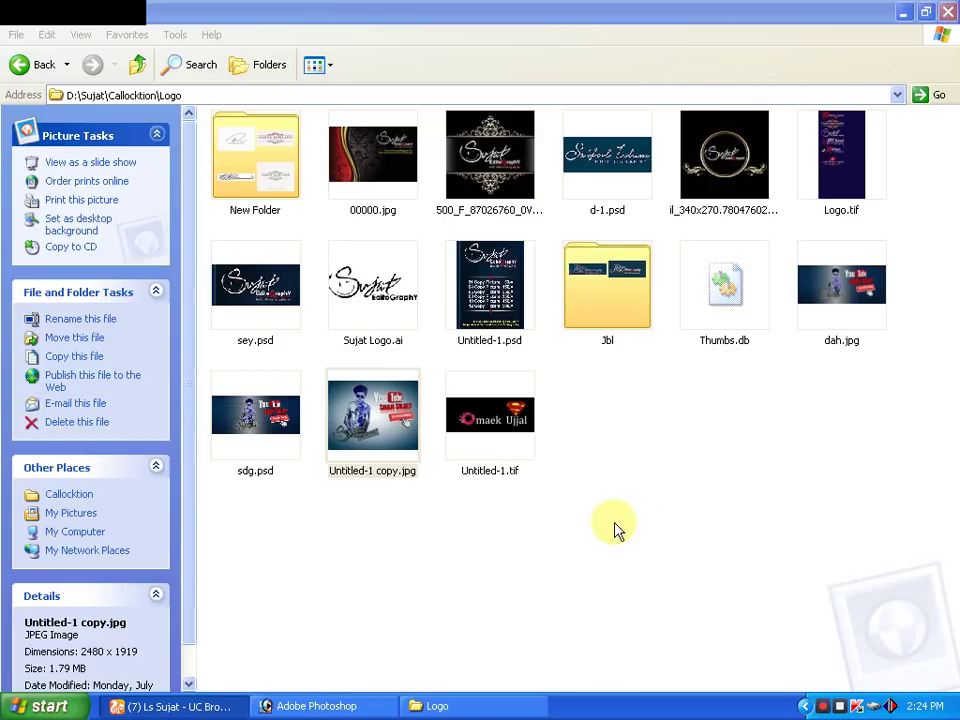
pyautogui.click(357, 703)
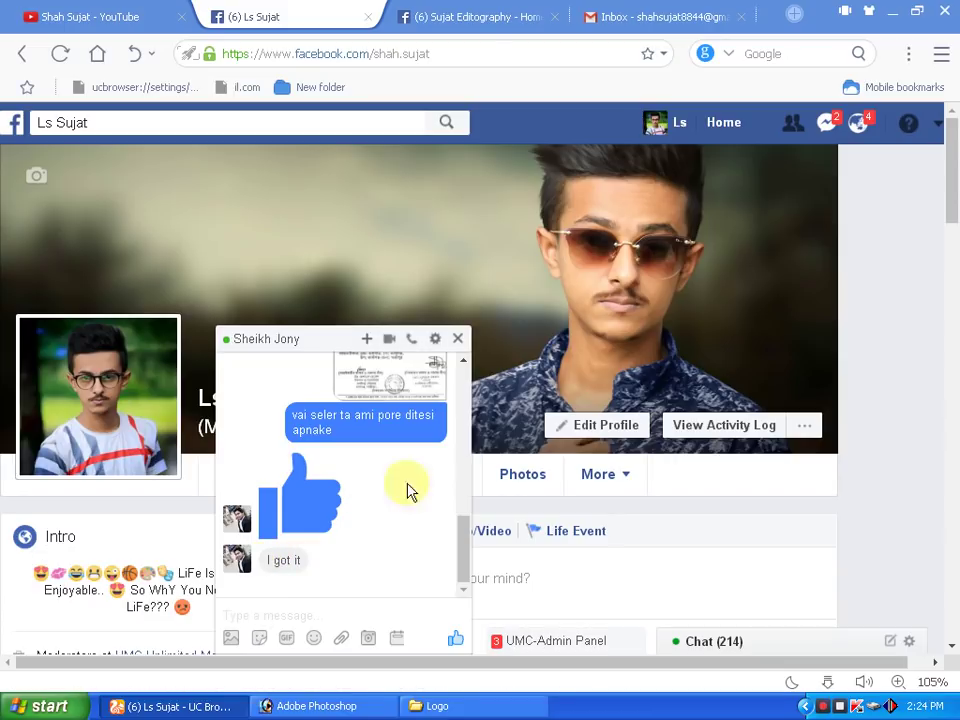
# Minimize the Facebook chat, dismiss the like notification, and switch to the YouTube channel tab
pyautogui.click(484, 10)
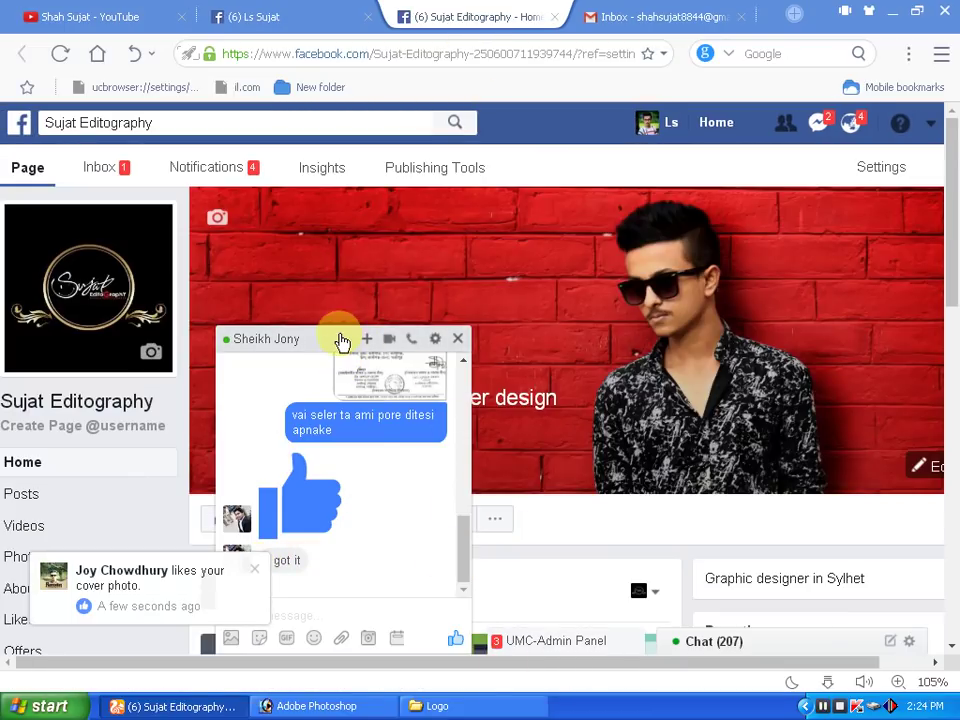
pyautogui.click(343, 340)
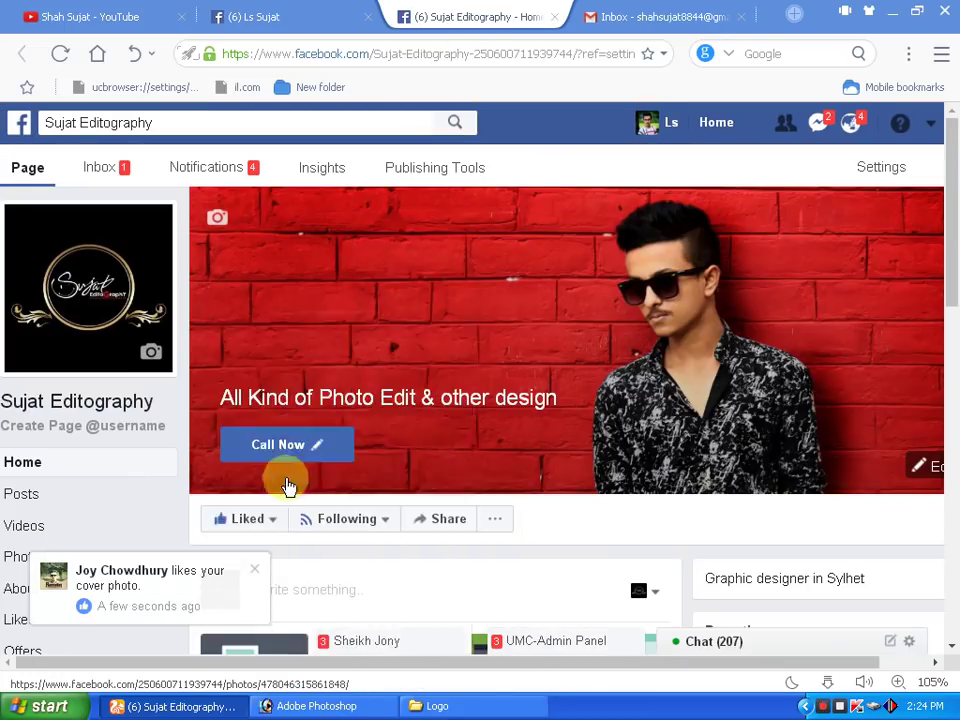
pyautogui.click(253, 577)
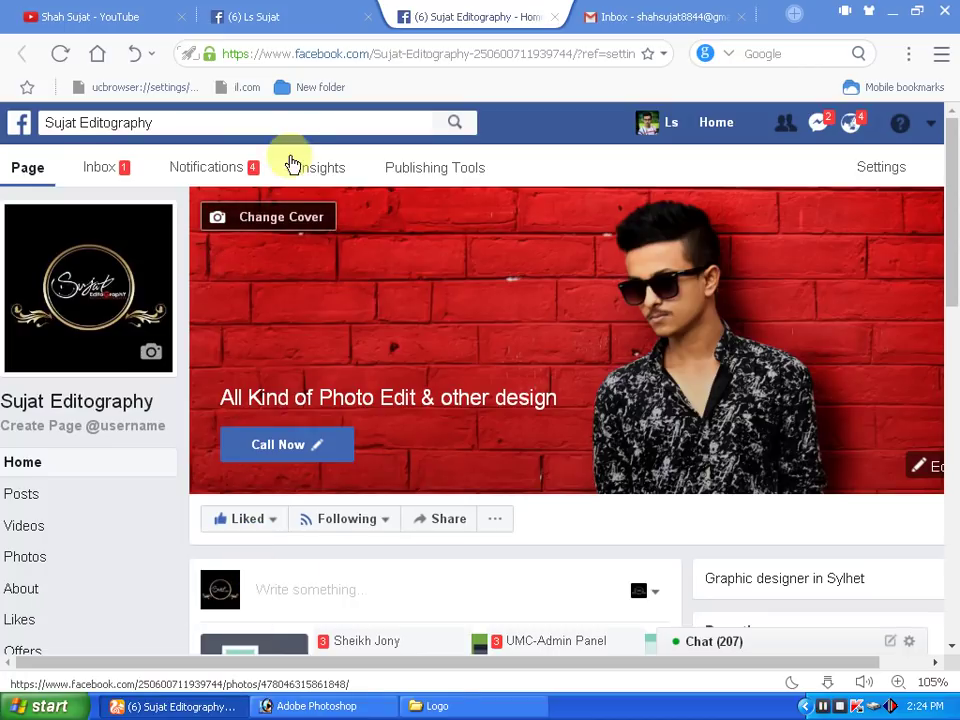
pyautogui.click(300, 14)
pyautogui.click(145, 14)
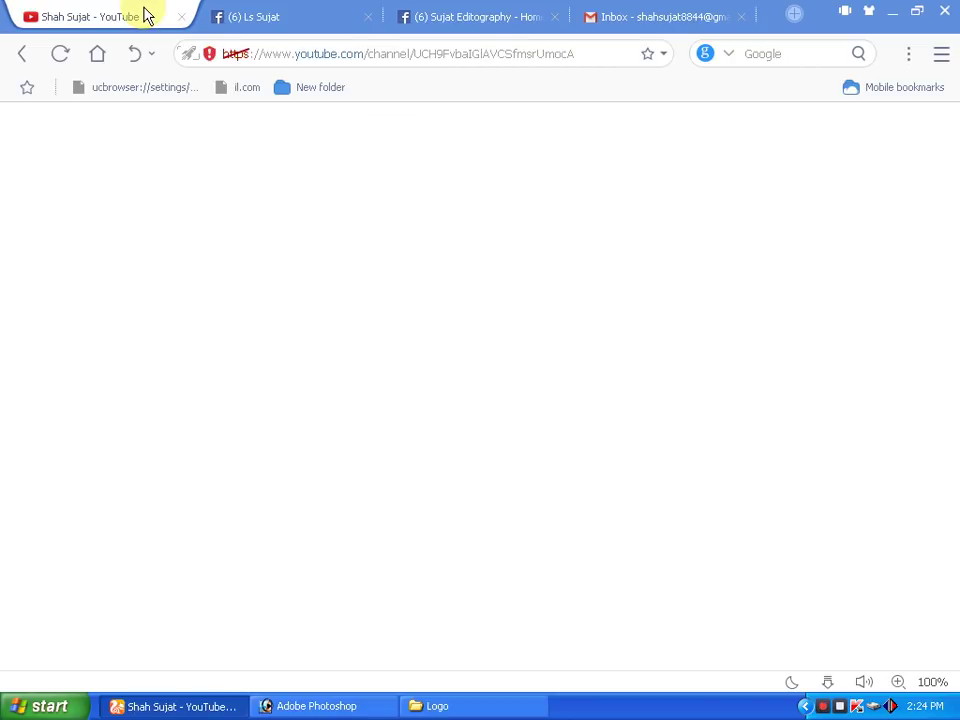